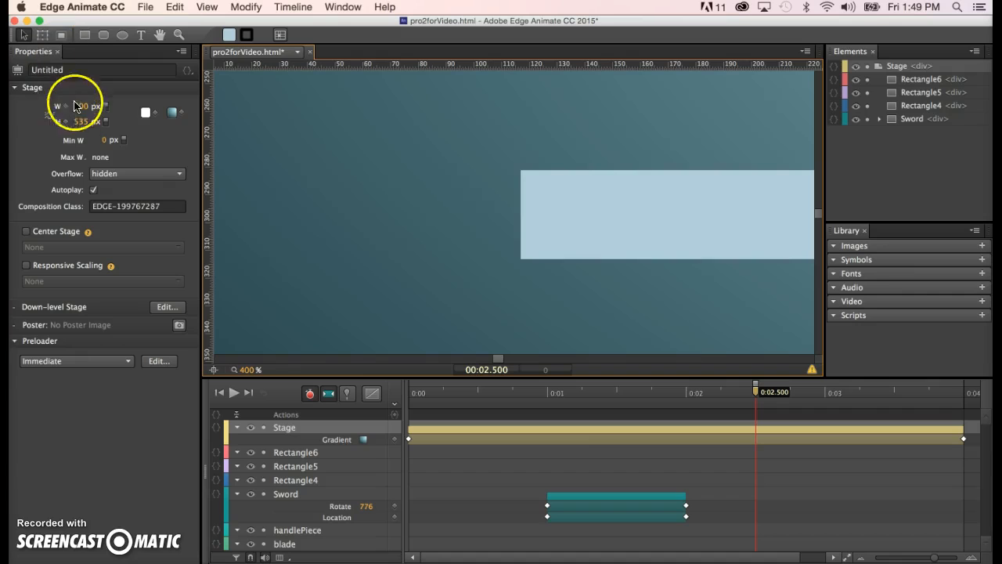
Step: Draw a handle rectangle about 87 by 16 px beside the blade's blunt end and fill it near-black, rgba(0,10,14,1.00)
click(84, 37)
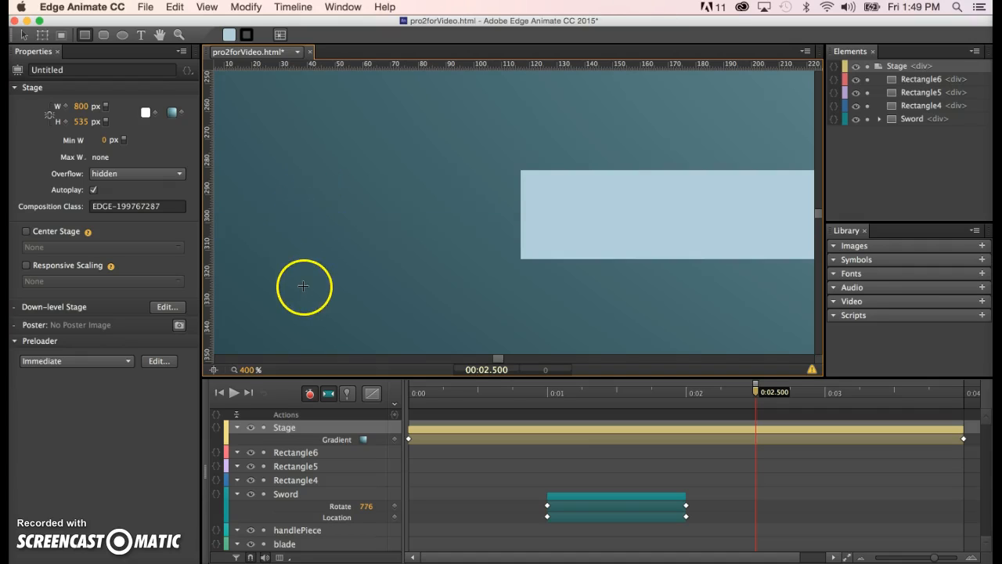
mouse_move(278, 257)
mouse_down()
mouse_move(392, 311)
mouse_move(522, 305)
mouse_up()
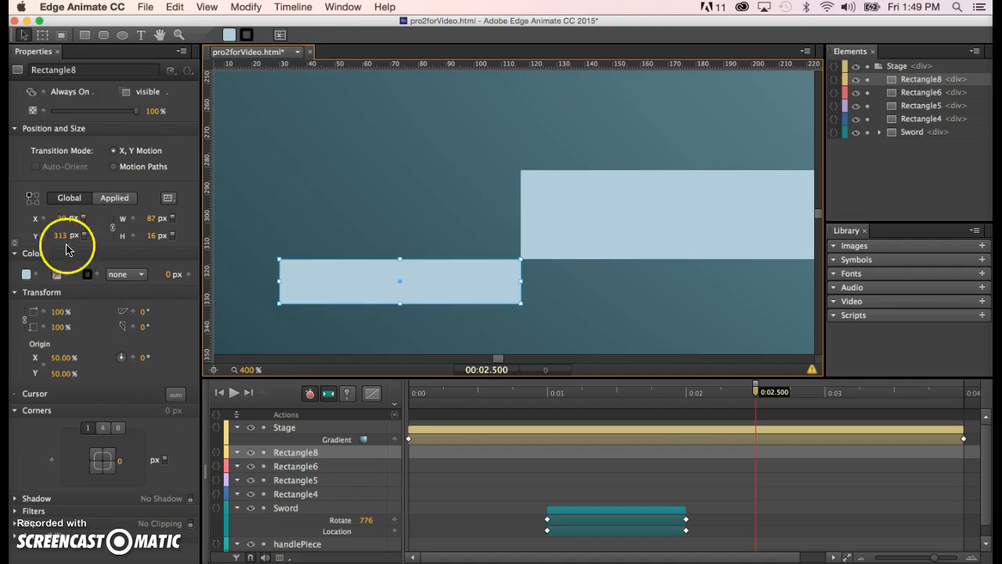
click(26, 274)
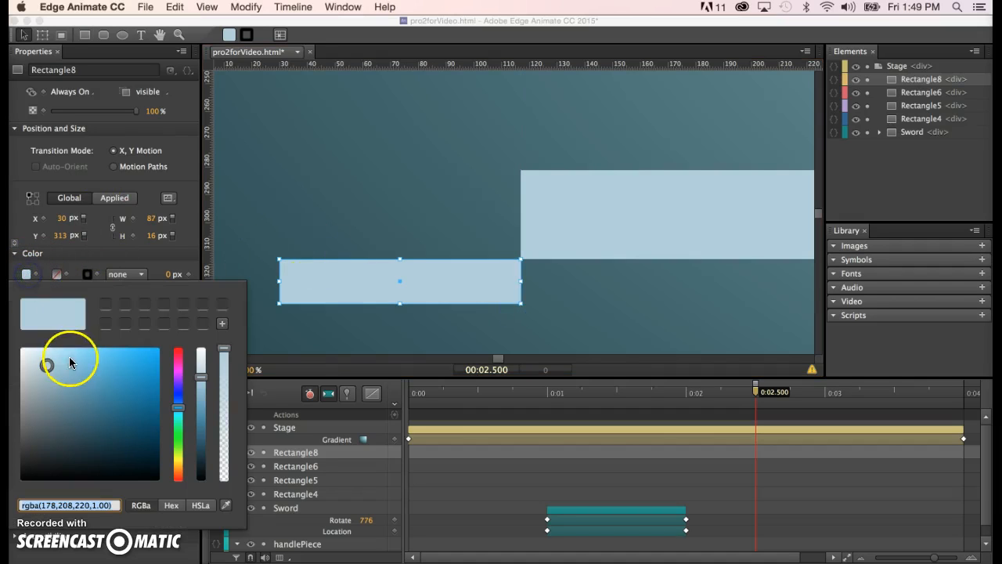
click(153, 475)
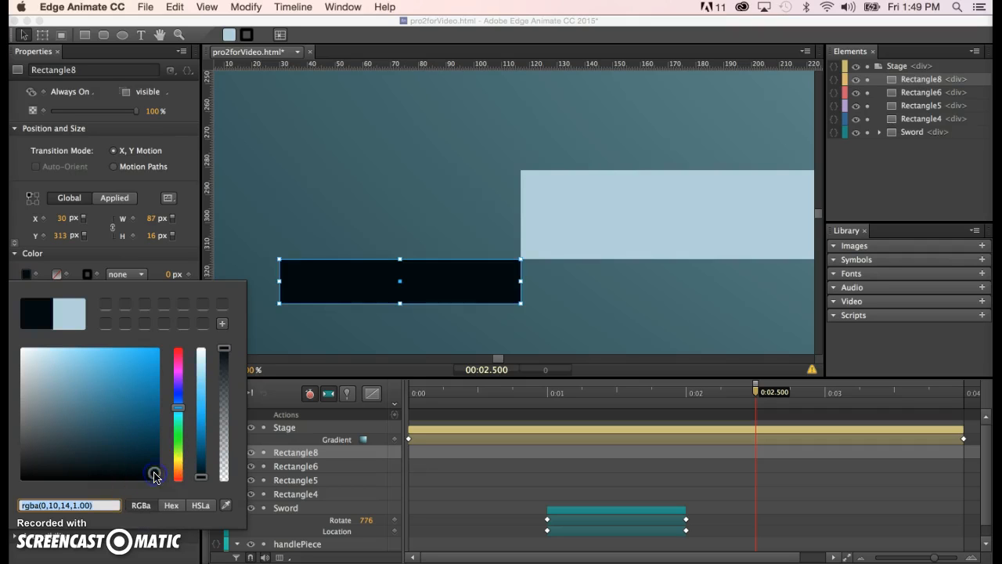
Step: Move the black handle rectangle up to about Y 290 px, centring it against the blade's blunt end
click(25, 35)
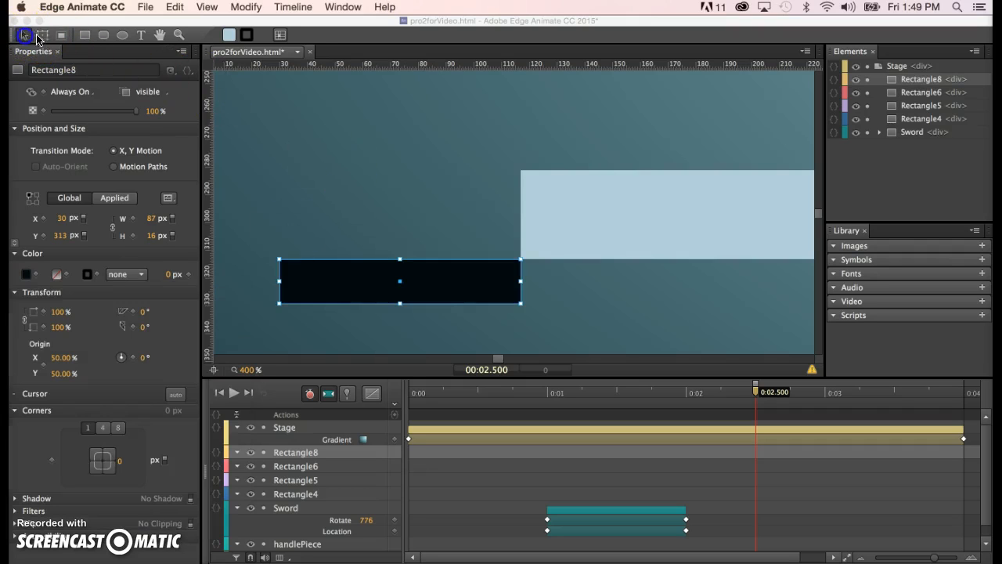
drag(474, 275, 481, 212)
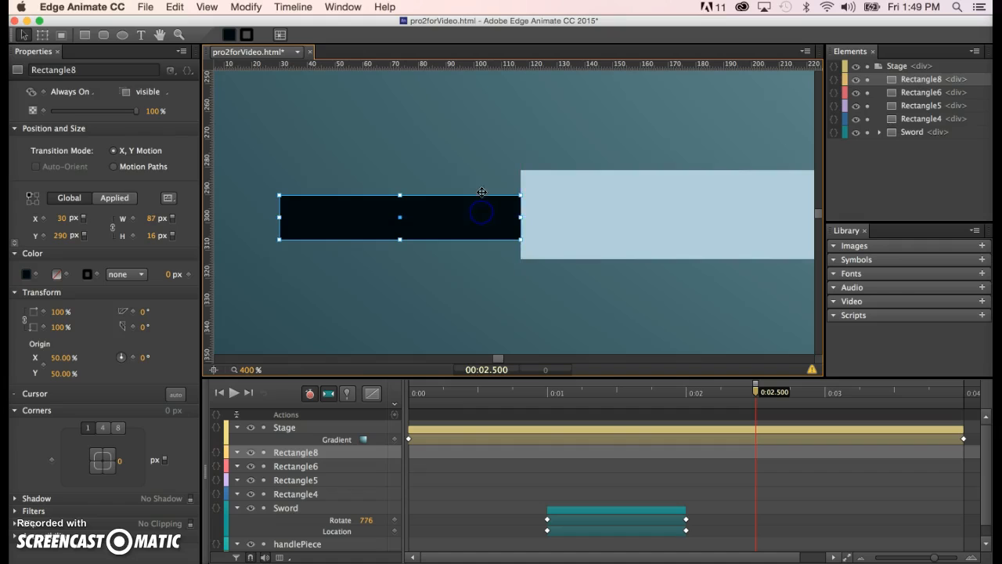
click(482, 143)
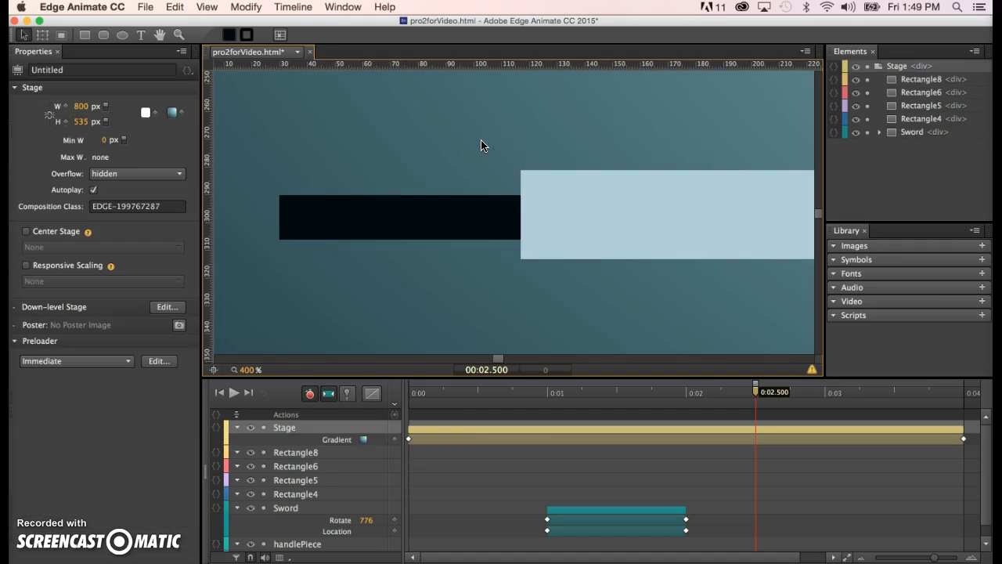
Step: Convert the handle and the two blade rectangles together into a symbol named throwingK
key(super+minus)
key(super+minus)
key(super+minus)
key(super+minus)
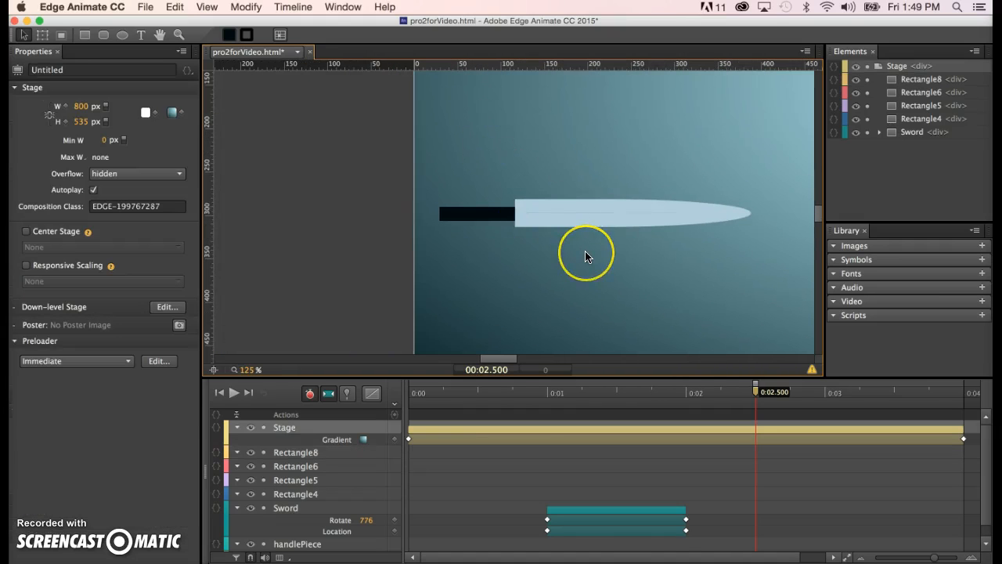
scroll(585, 254, right, 5)
scroll(585, 256, right, 1)
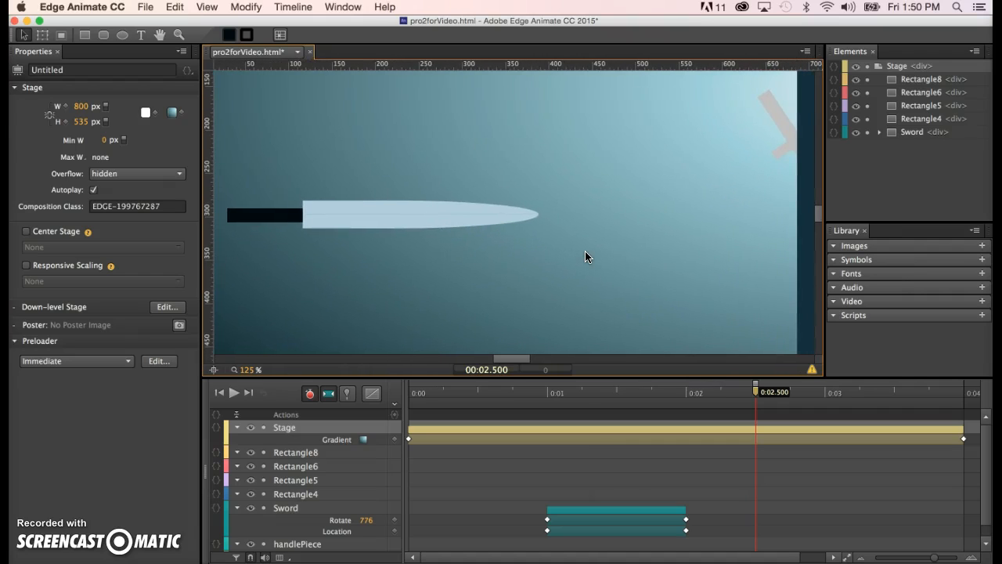
key(super+minus)
key(super+minus)
key(super+minus)
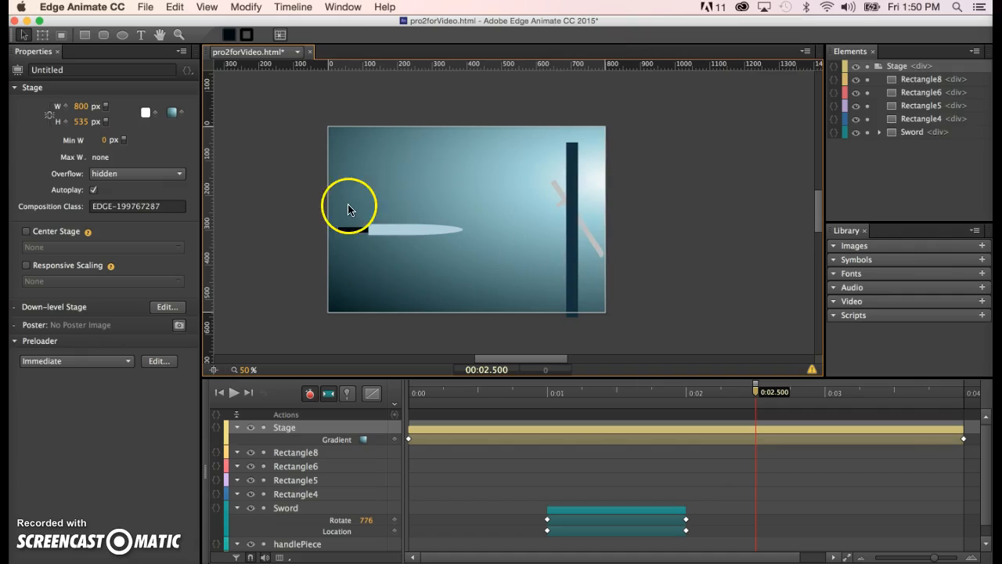
click(23, 35)
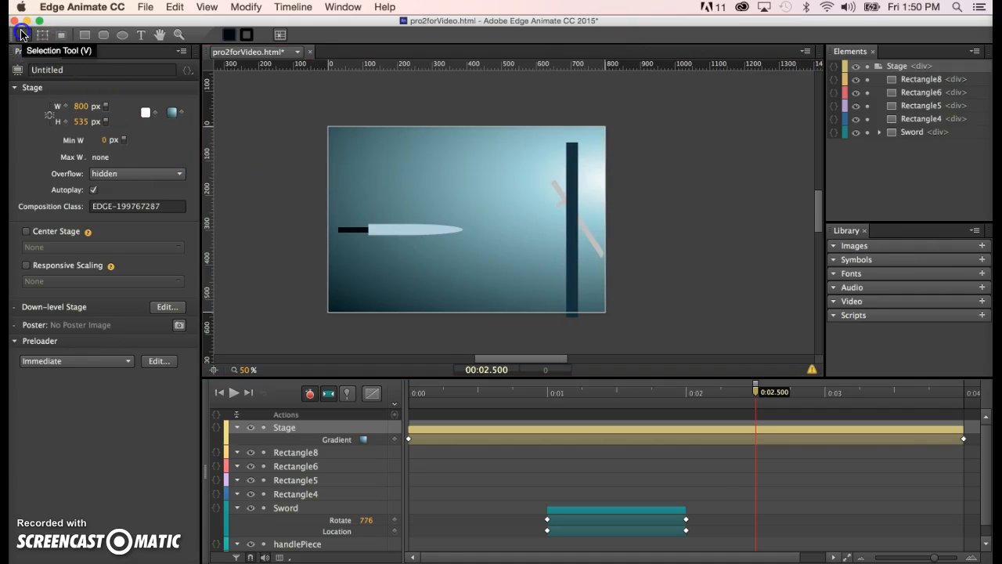
click(303, 182)
drag(303, 182, 483, 268)
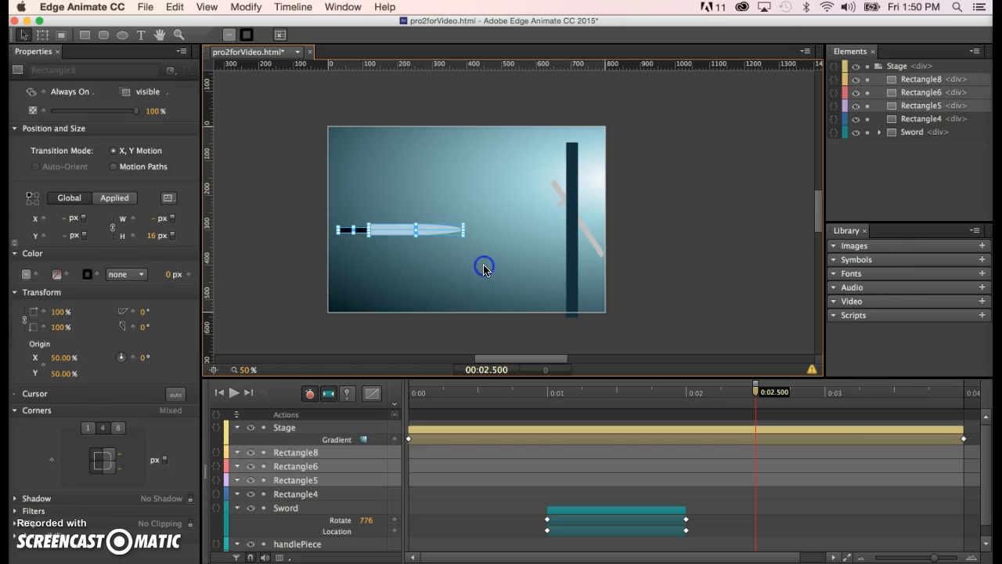
right_click(392, 228)
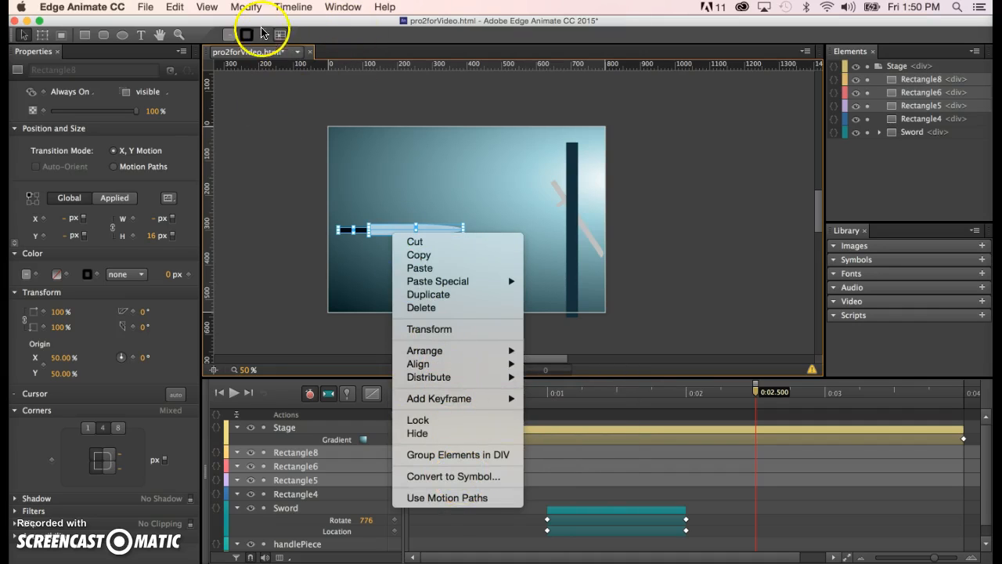
click(247, 8)
click(247, 7)
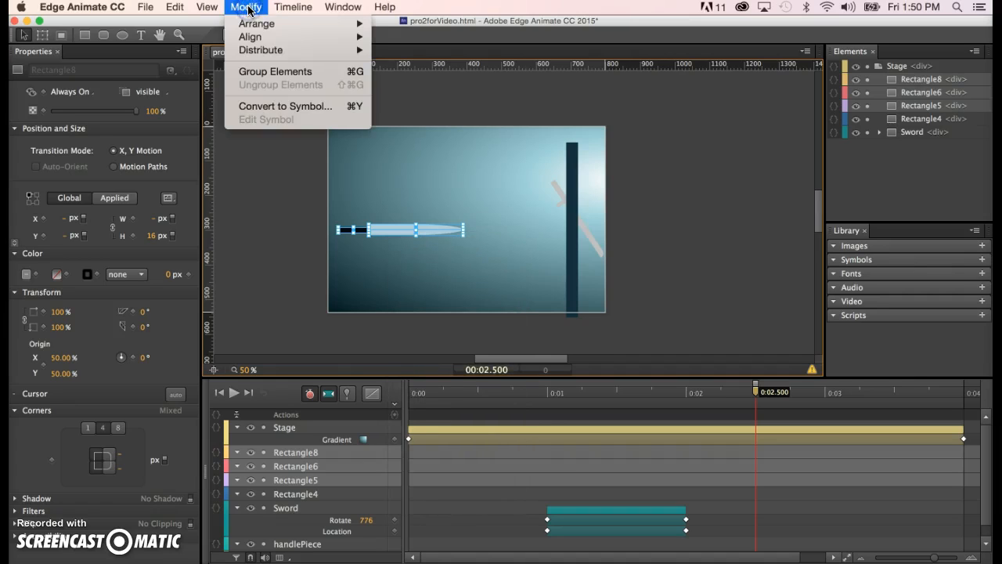
click(285, 105)
click(423, 224)
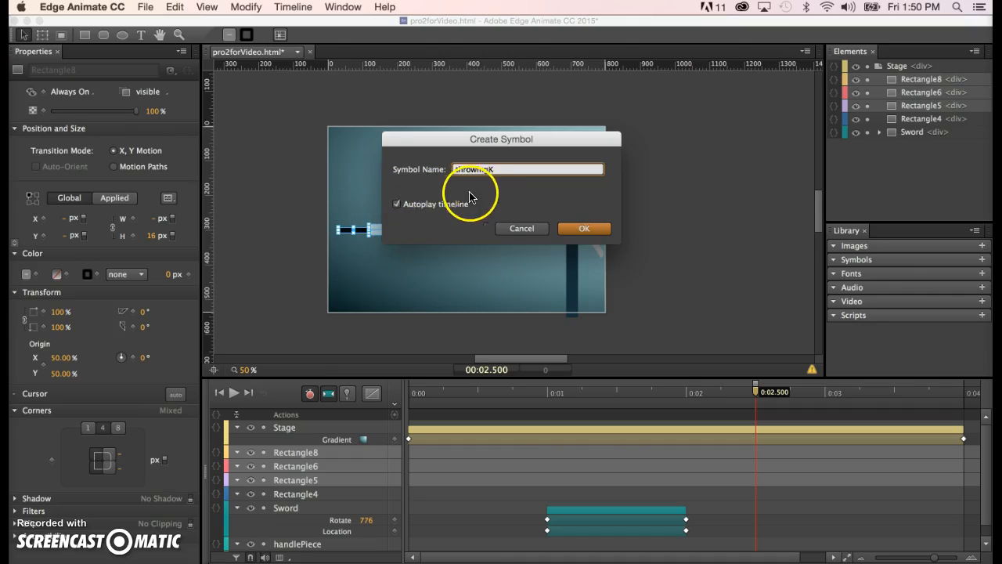
click(593, 229)
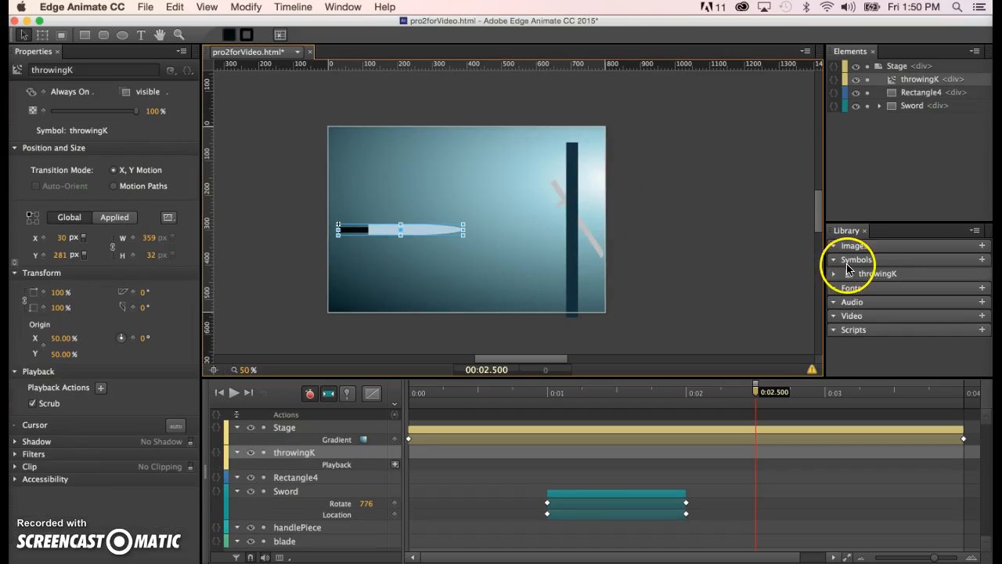
Step: Place three more throwingK symbol instances on the stage, one across the dark post and two above and below the original knife
click(835, 263)
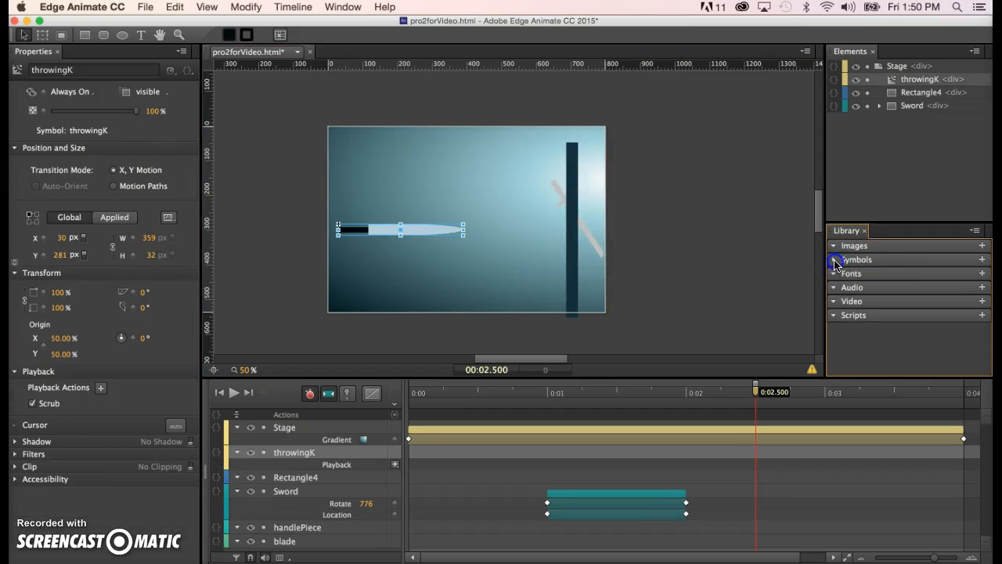
click(836, 263)
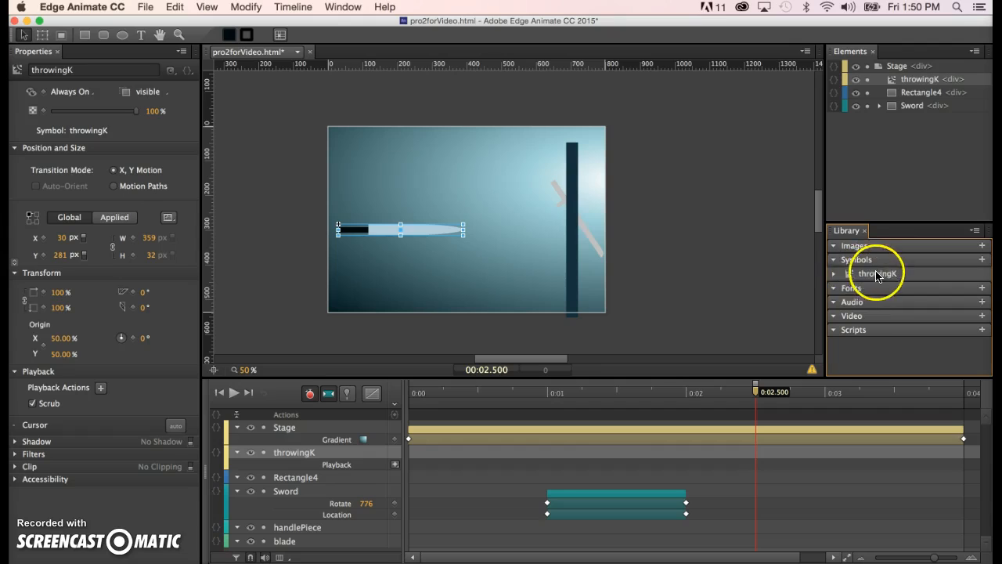
drag(850, 277, 465, 196)
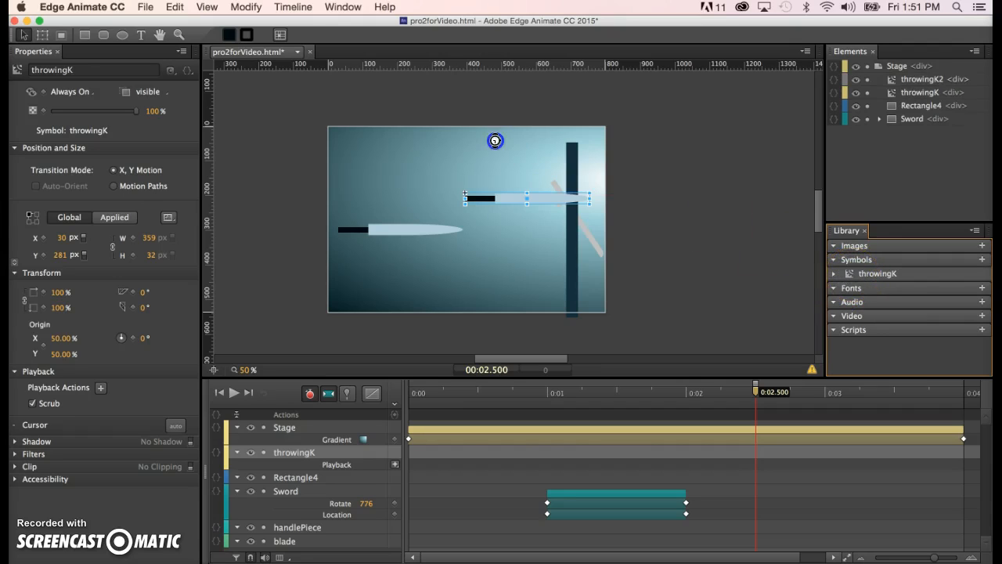
drag(407, 164, 663, 235)
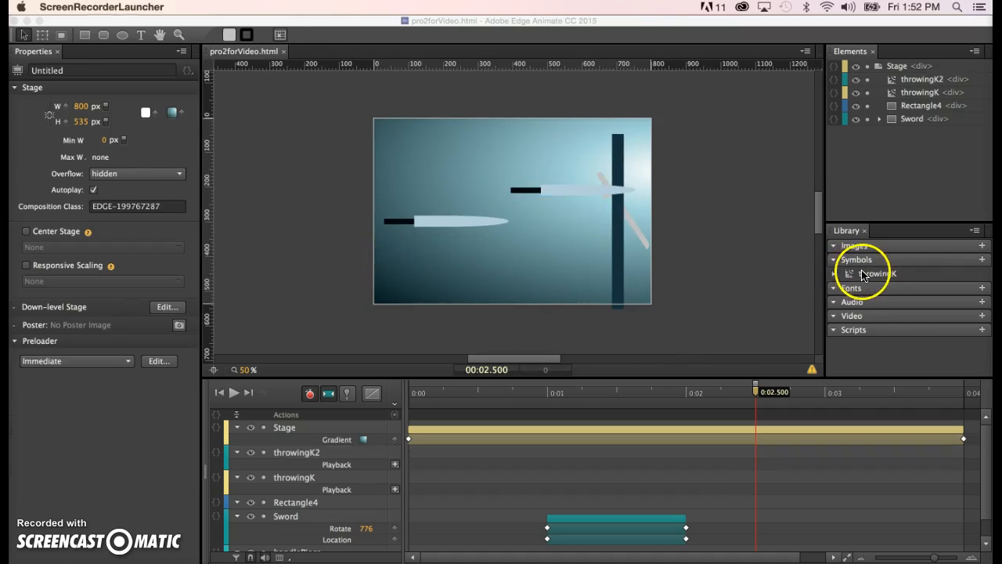
click(846, 275)
click(492, 147)
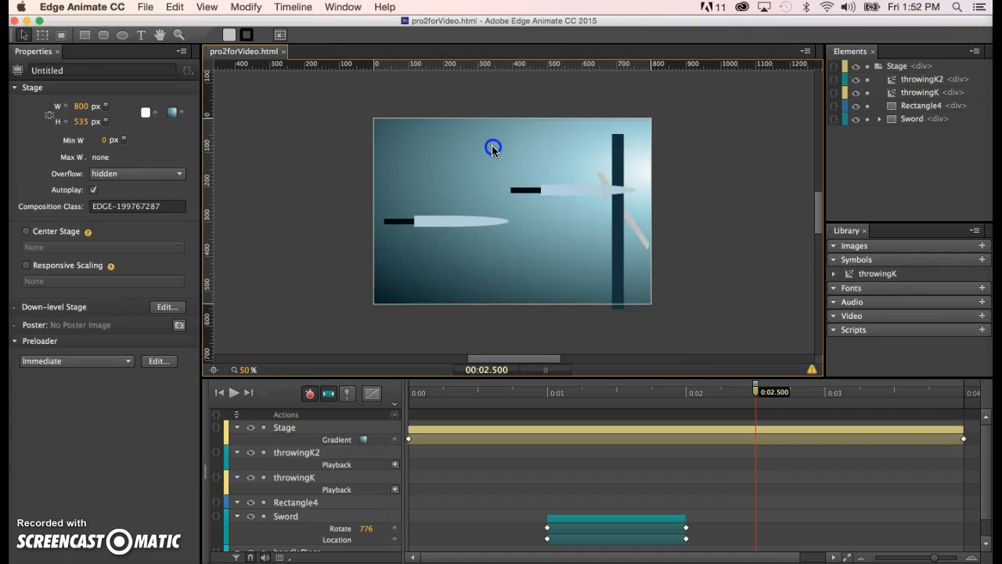
drag(847, 271, 423, 153)
drag(851, 274, 433, 267)
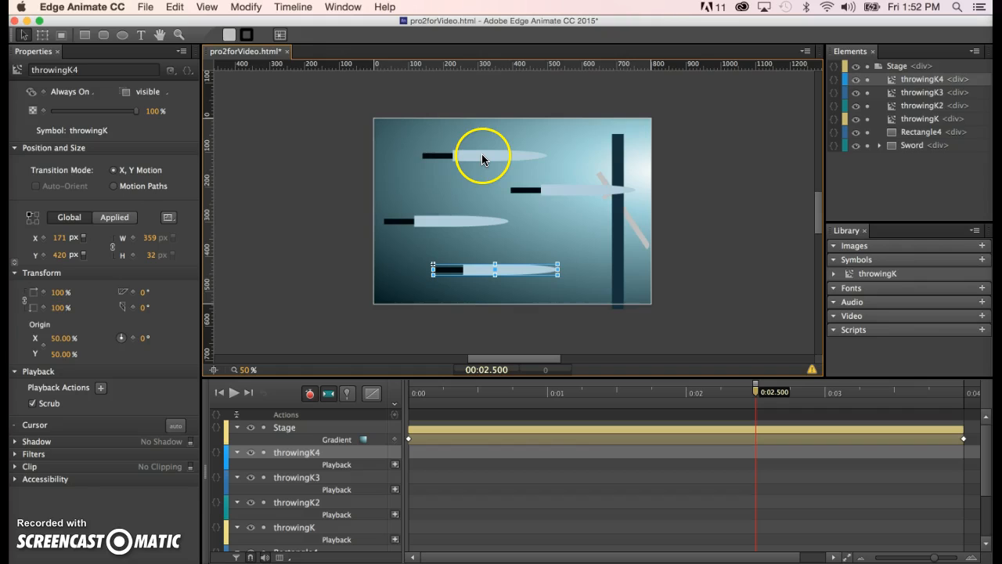
Step: Delete all four throwingK knife instances from the stage
click(480, 157)
key(Delete)
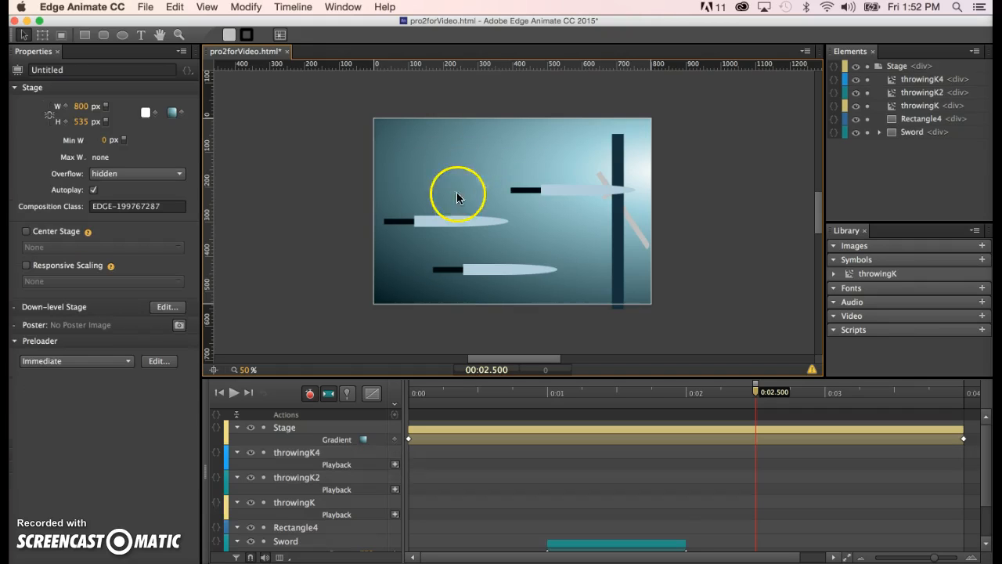
click(449, 223)
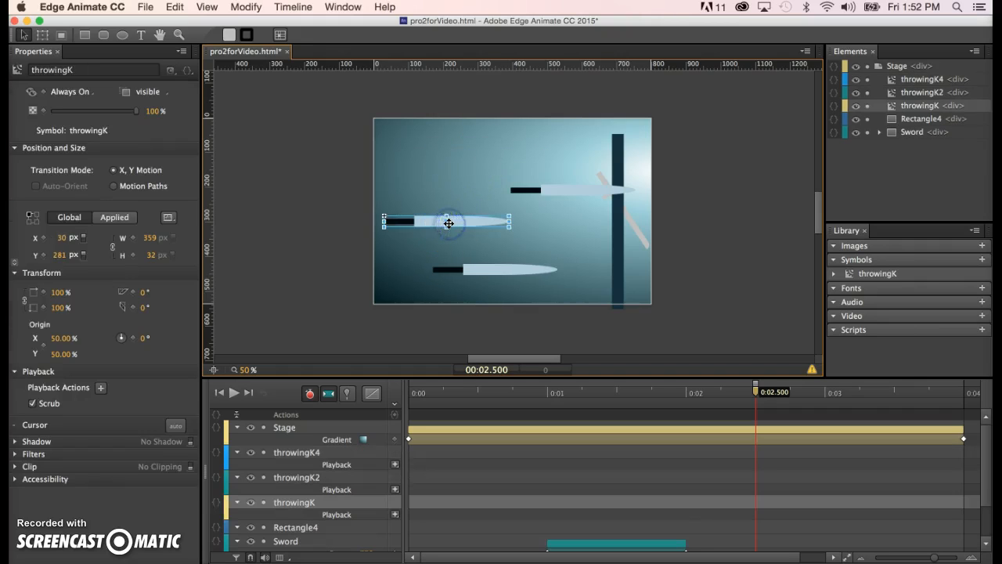
key(Delete)
click(558, 188)
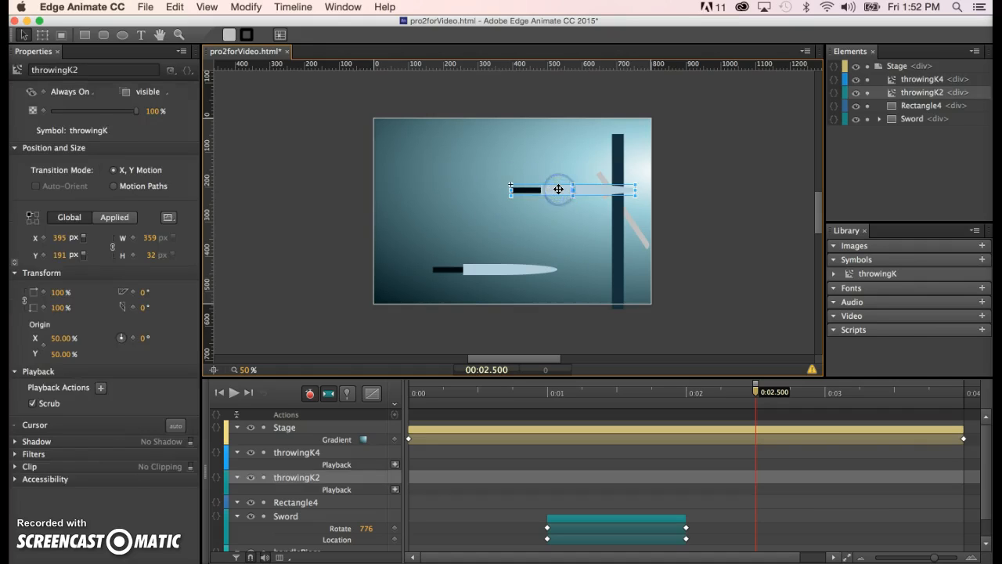
key(Delete)
click(505, 271)
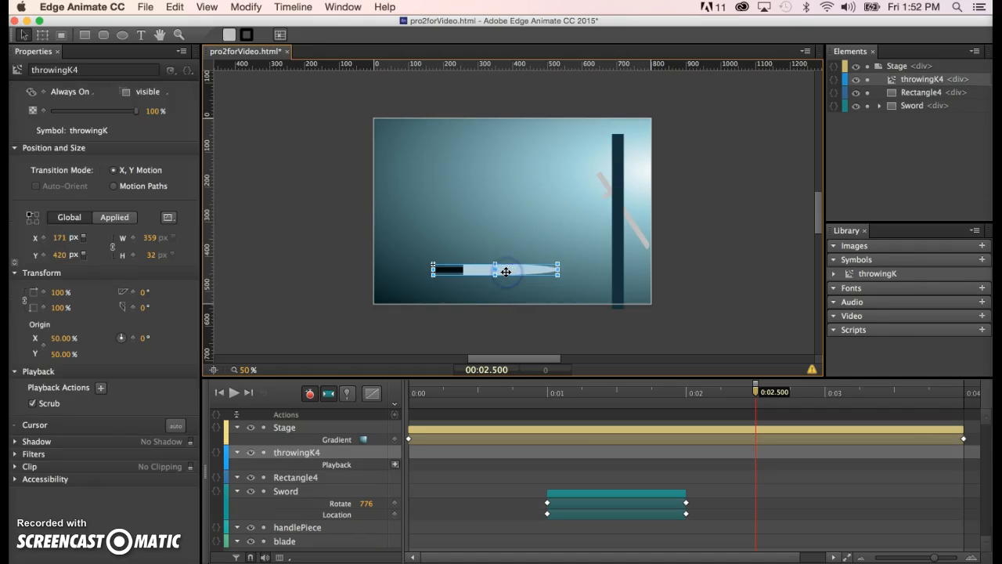
key(Delete)
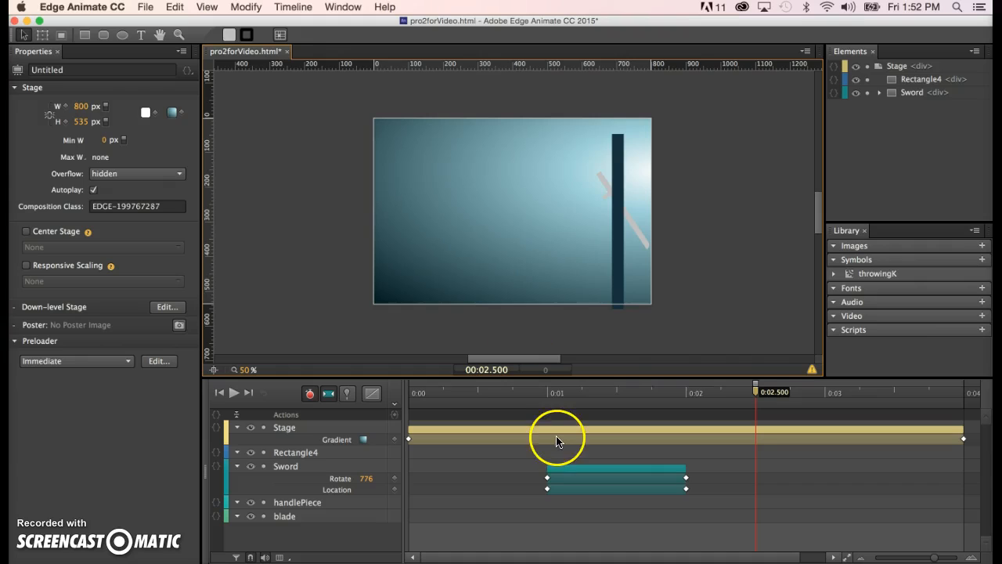
Step: Place two throwingK symbol instances on the stage and scale the lower knife down to about 51%
click(858, 275)
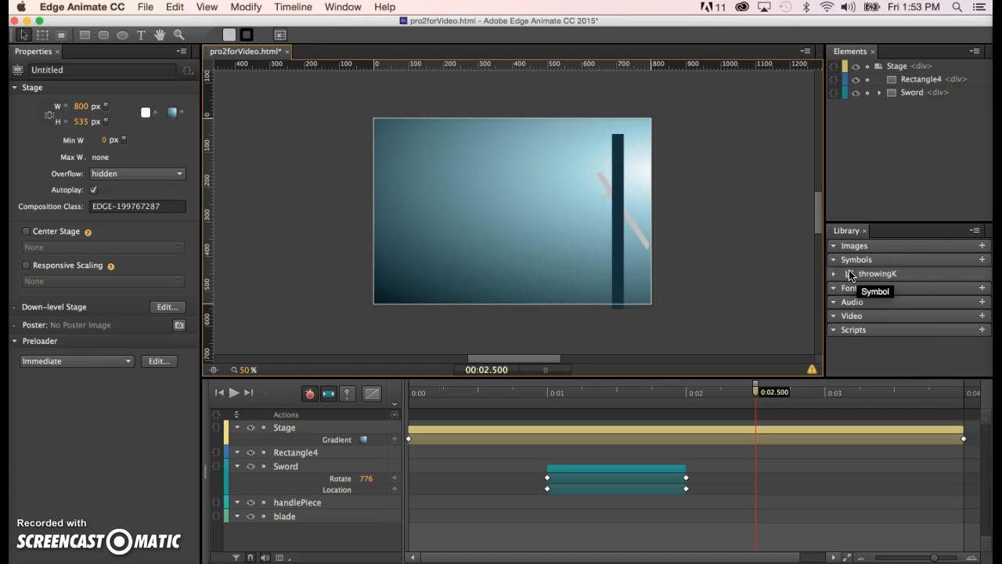
drag(849, 280, 420, 170)
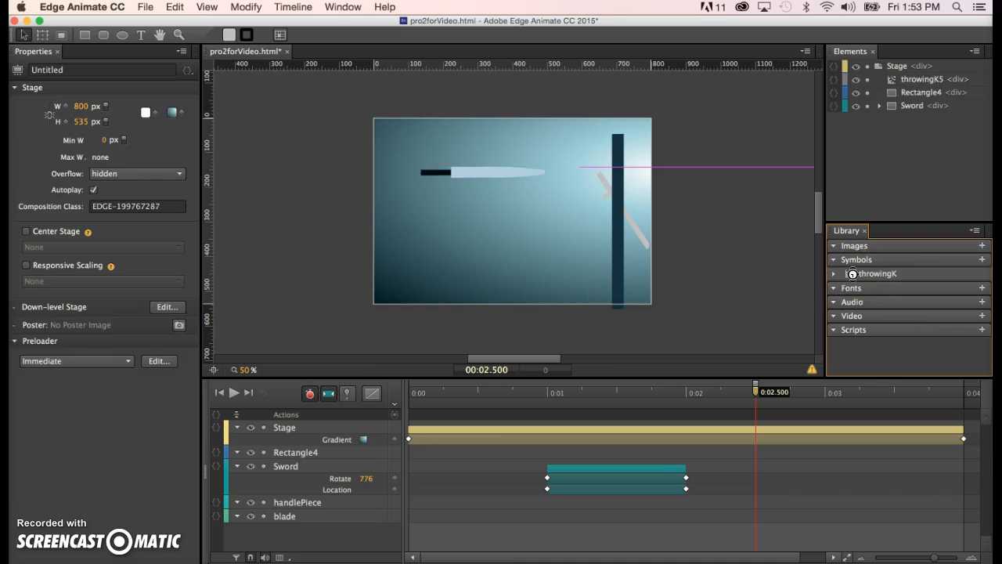
drag(853, 274, 459, 246)
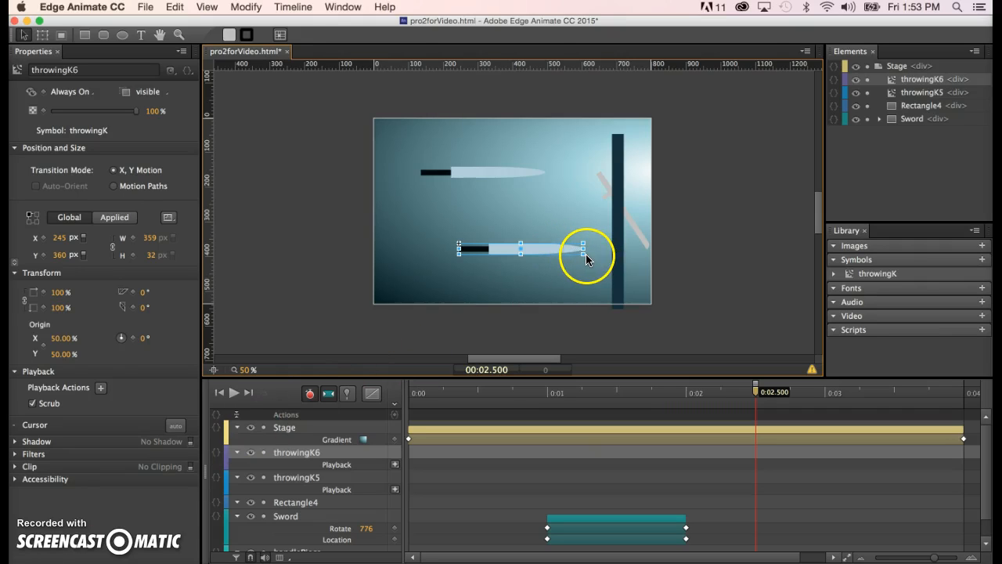
drag(584, 254, 523, 242)
click(521, 340)
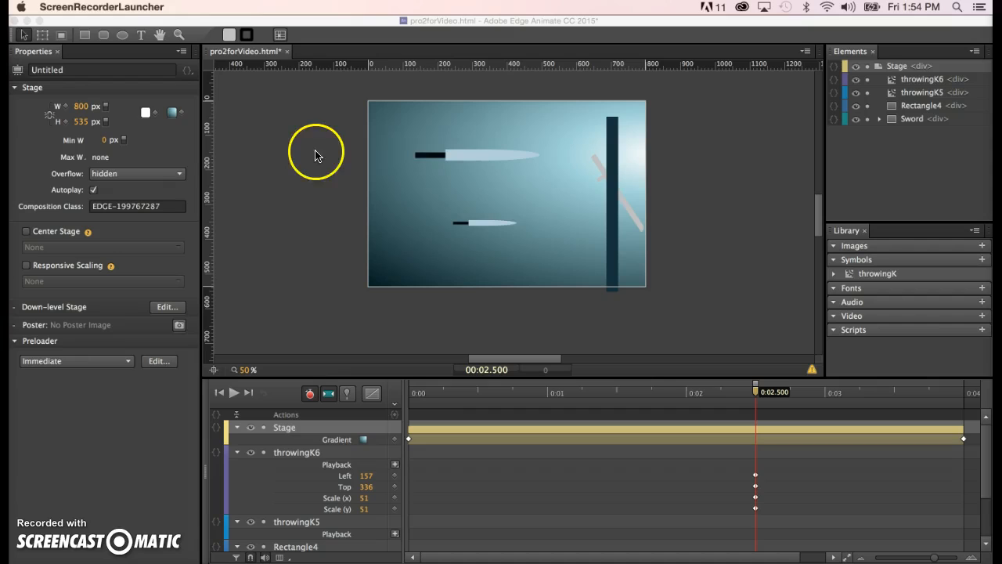
Step: Delete the scaled-down knife and the full-size knife above it from the stage
click(495, 227)
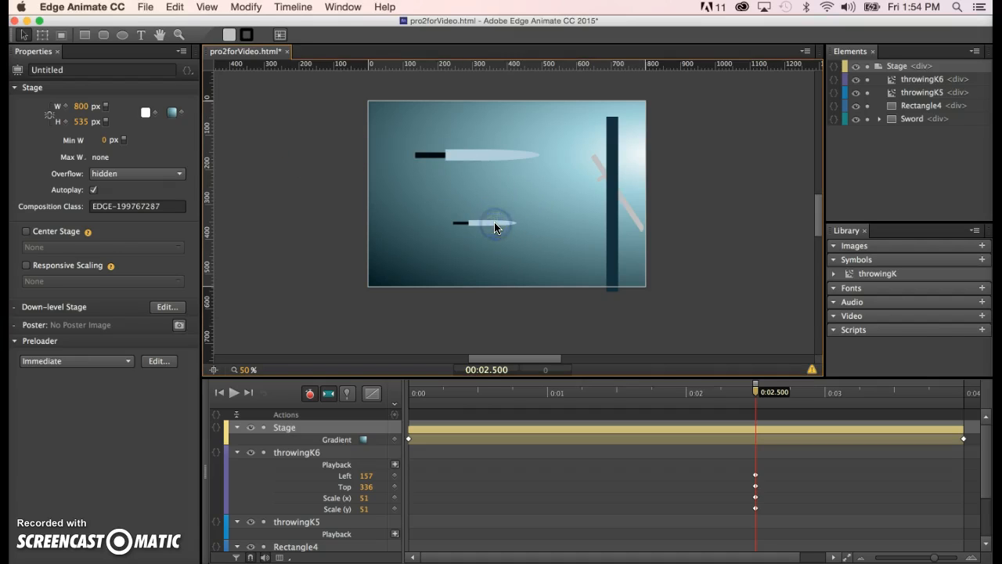
click(495, 224)
key(Delete)
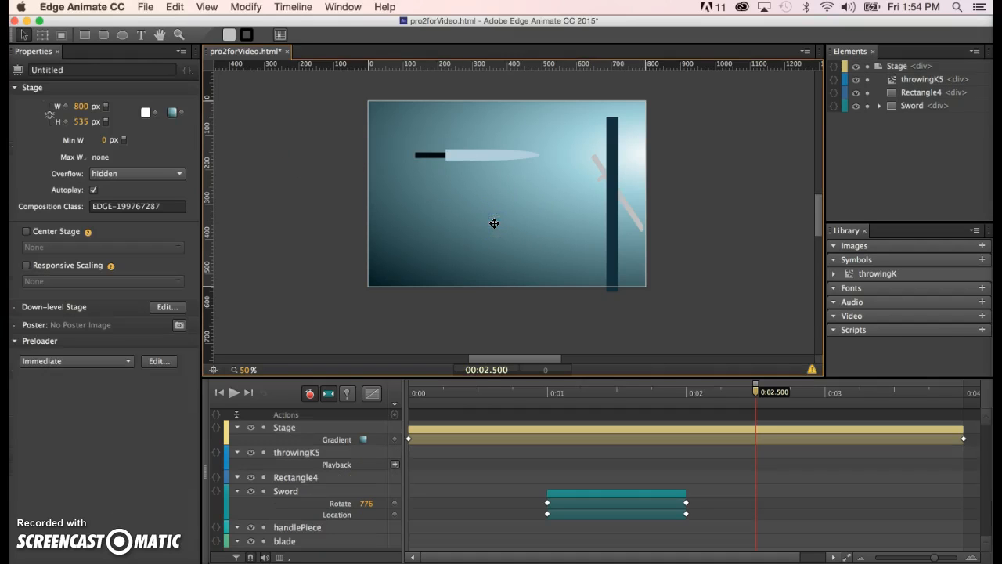
click(476, 154)
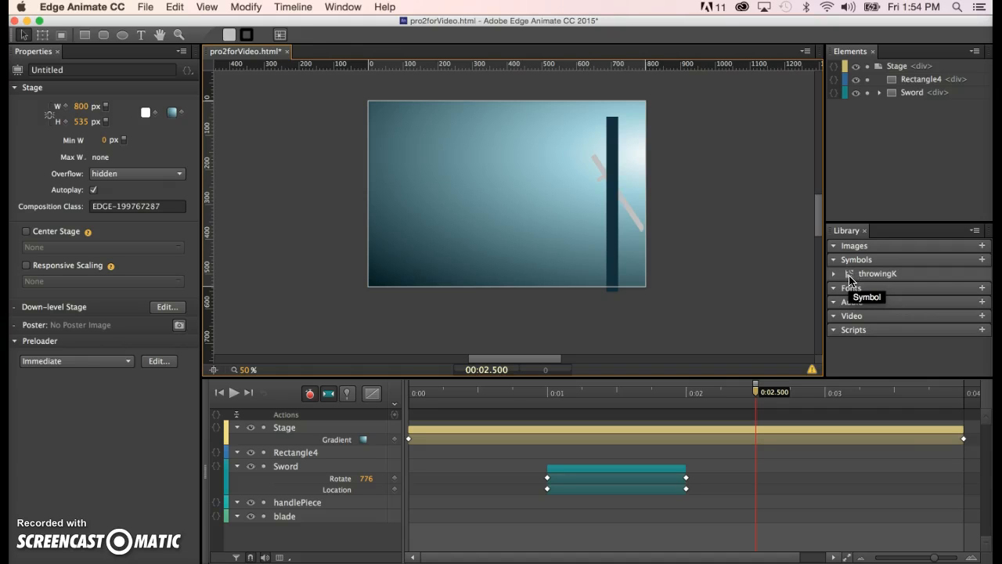
Step: Place a throwingK symbol instance overlapping the stage's left edge at about X -63, Y 274 px
drag(851, 277, 347, 201)
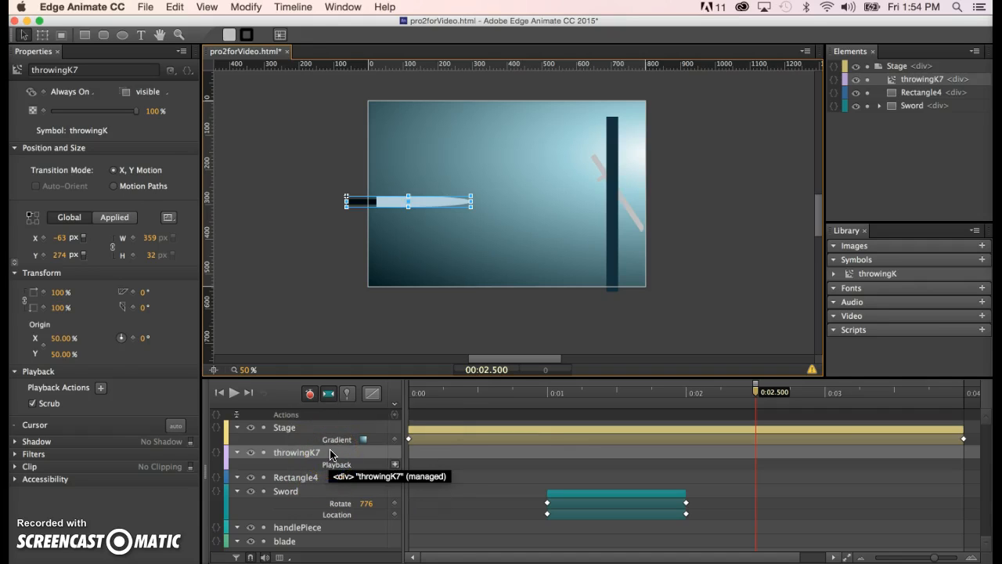
Step: Turn off auto-keyframe mode and move the throwing knife to about X -161, Y 383 px
click(310, 394)
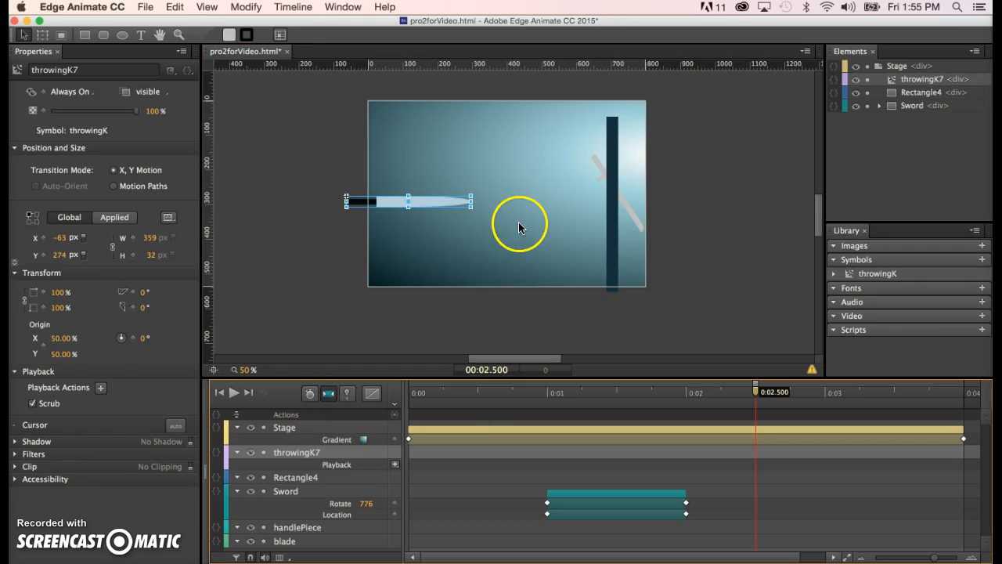
mouse_move(758, 394)
mouse_down()
mouse_move(508, 381)
mouse_move(760, 407)
mouse_up()
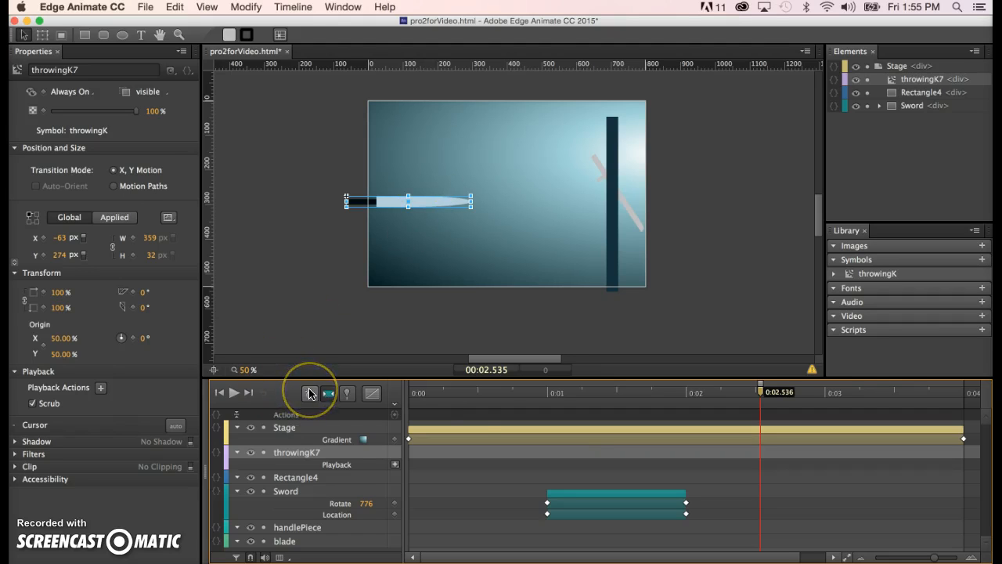
drag(446, 202, 408, 240)
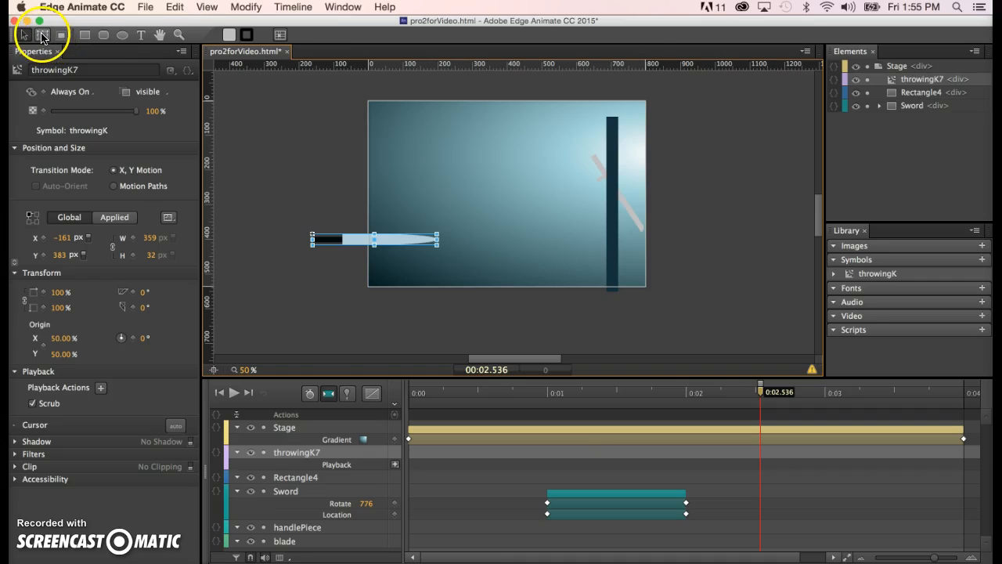
Step: Rotate the throwing knife 180° with the Transform tool so its blade points away from the stage
click(43, 36)
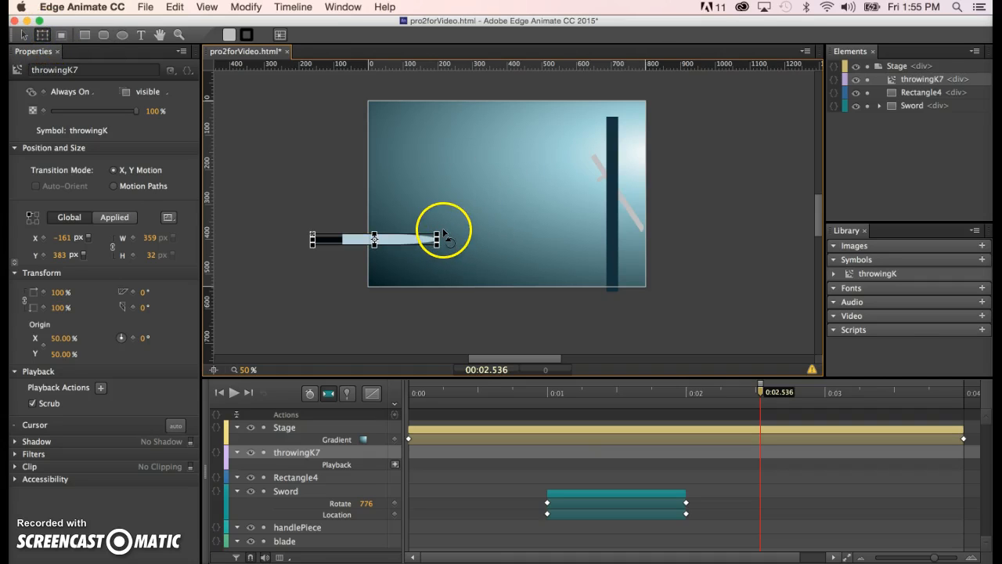
drag(443, 233, 305, 249)
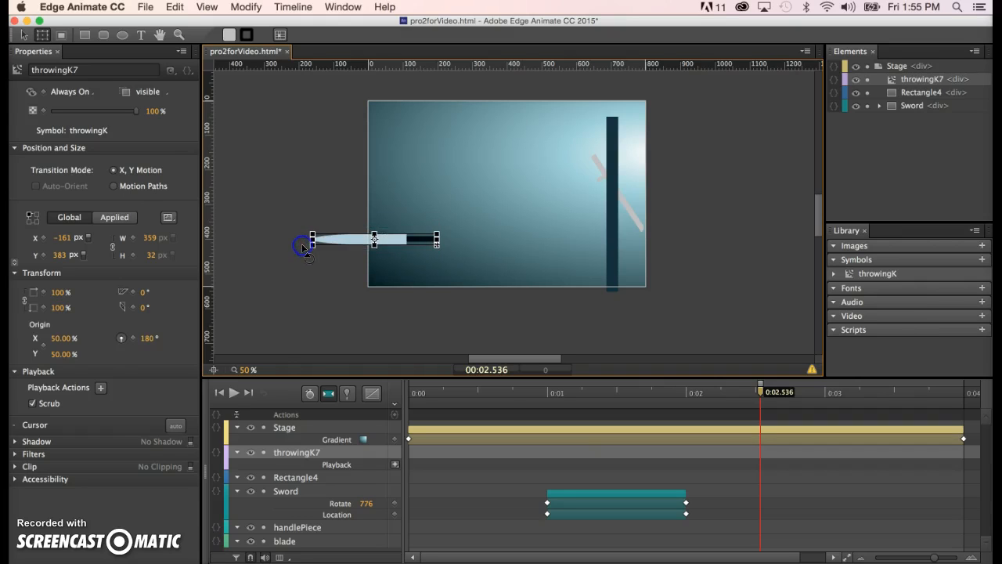
click(472, 315)
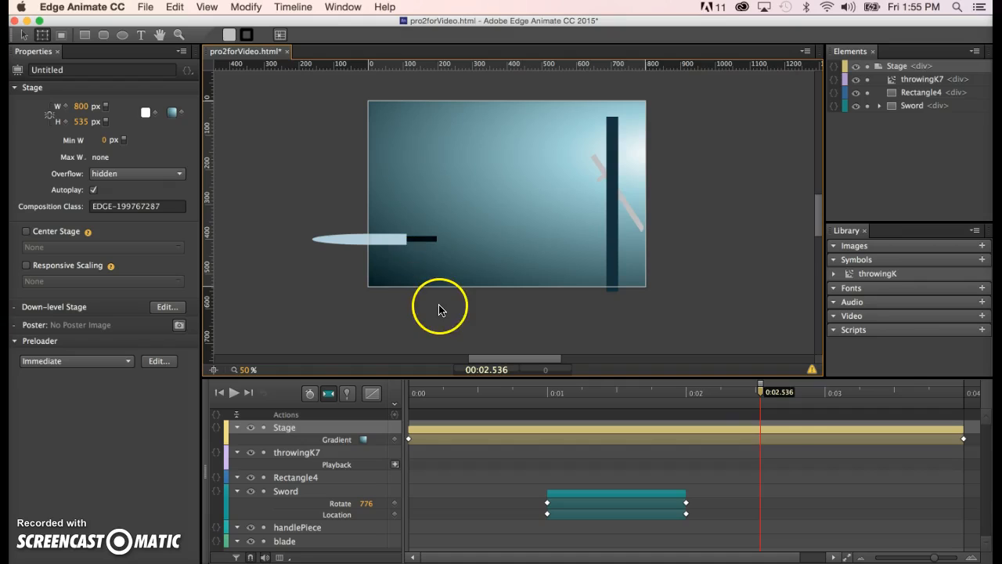
Step: At 0:02.500, switch the knife to Motion Paths and add a Location keyframe
scroll(803, 462, right, 2)
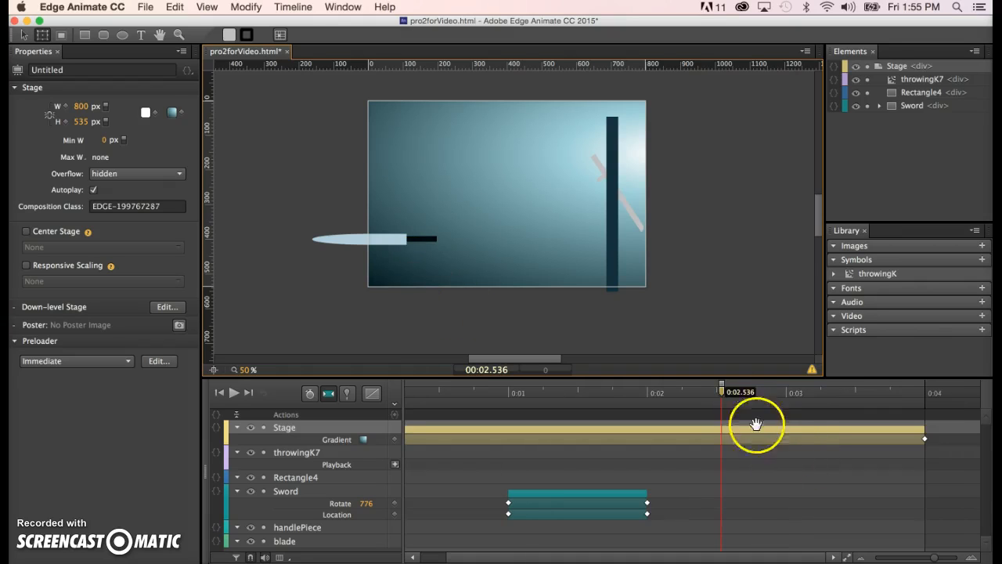
drag(724, 391, 717, 392)
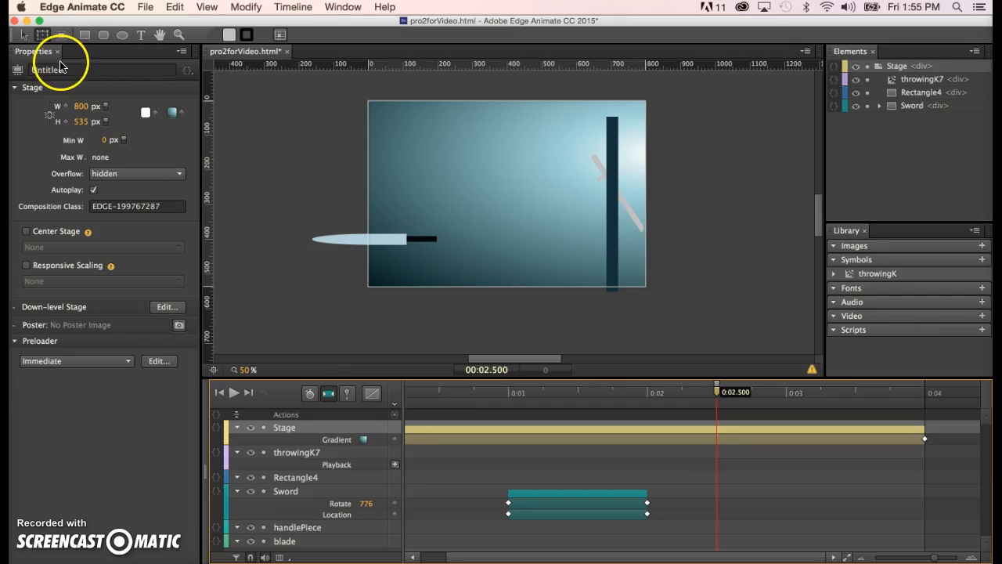
click(348, 238)
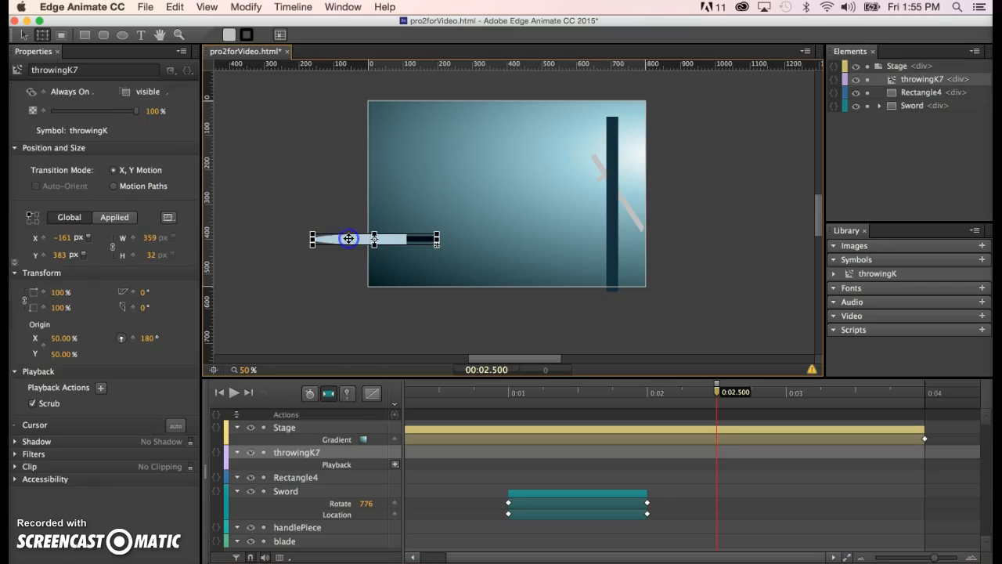
click(114, 187)
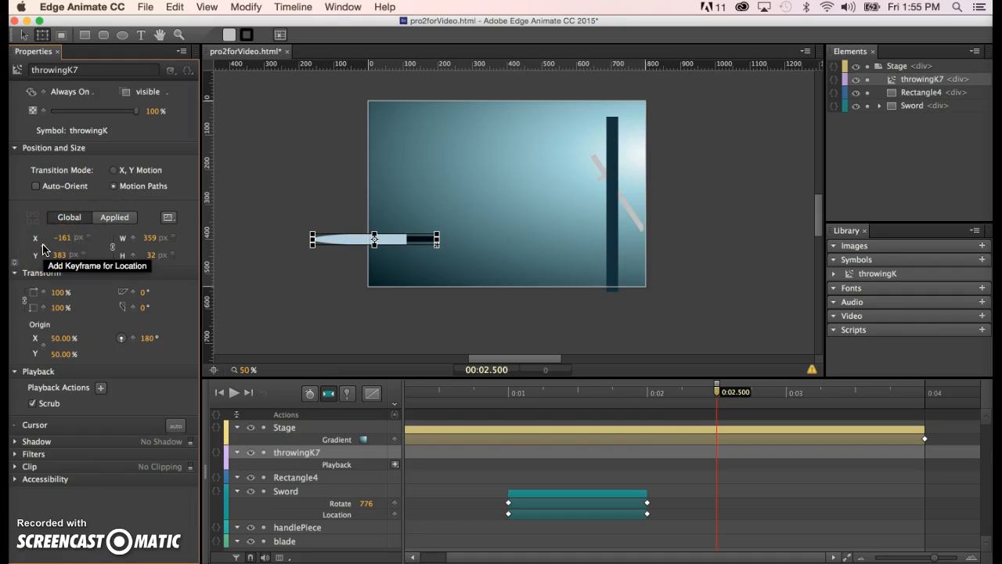
click(43, 247)
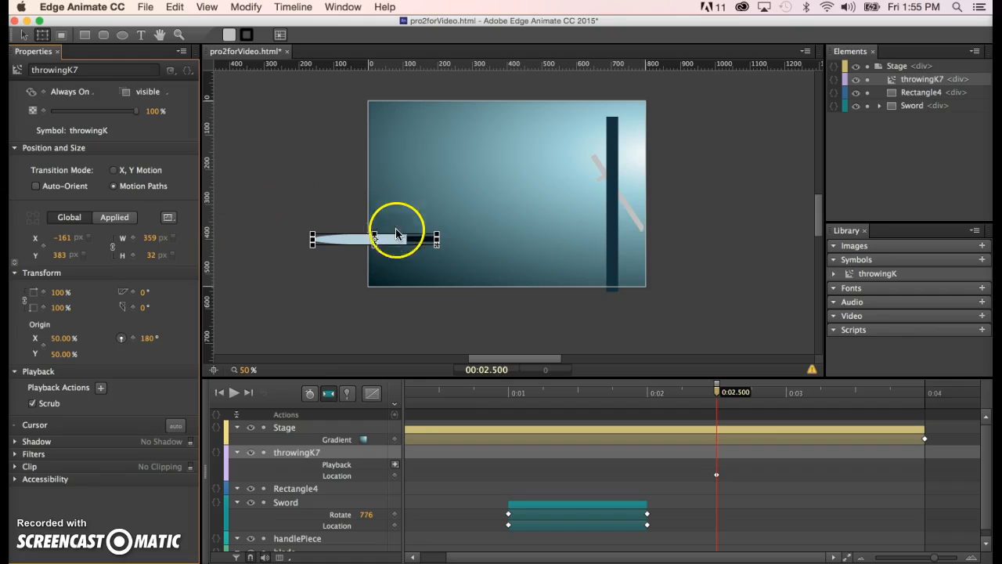
Step: Move the knife across the dark vertical bar at about X 524, Y 181 px, and undo the move
drag(395, 234, 630, 174)
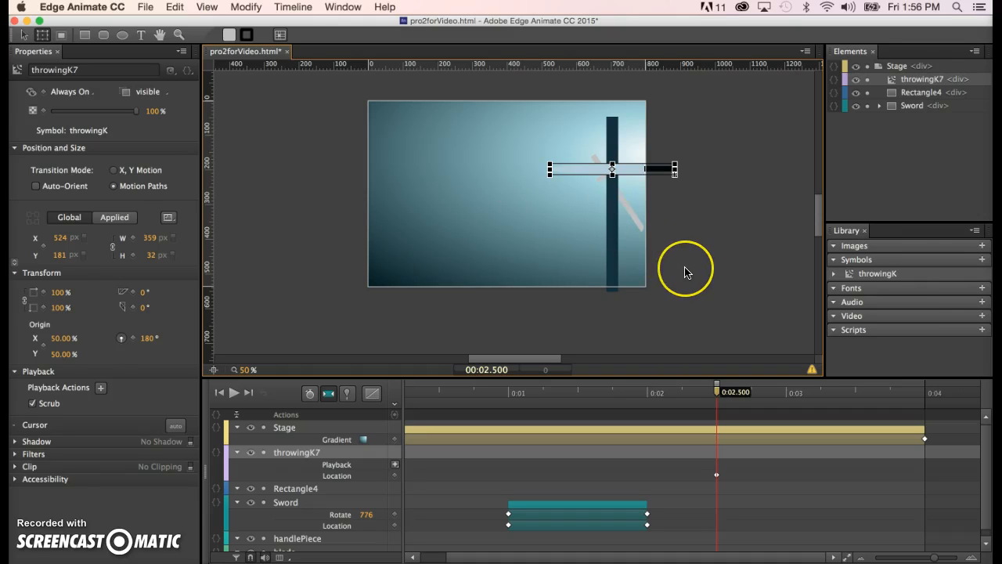
key(super+z)
Step: With auto-keyframe on, move the knife at 0:03.500 to about X 613, Y 170 px and bend its motion path into an upward arc
click(716, 389)
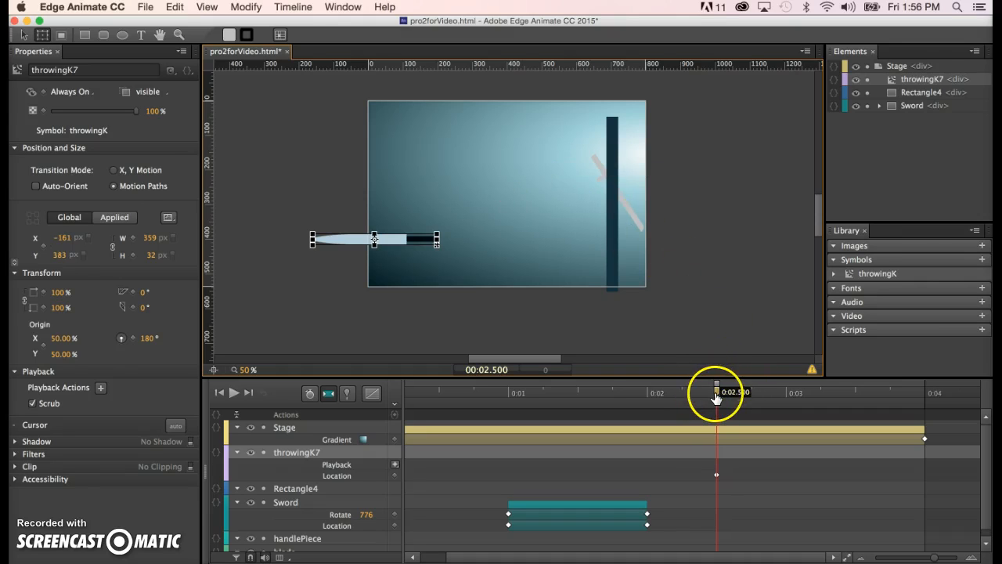
drag(717, 398, 846, 423)
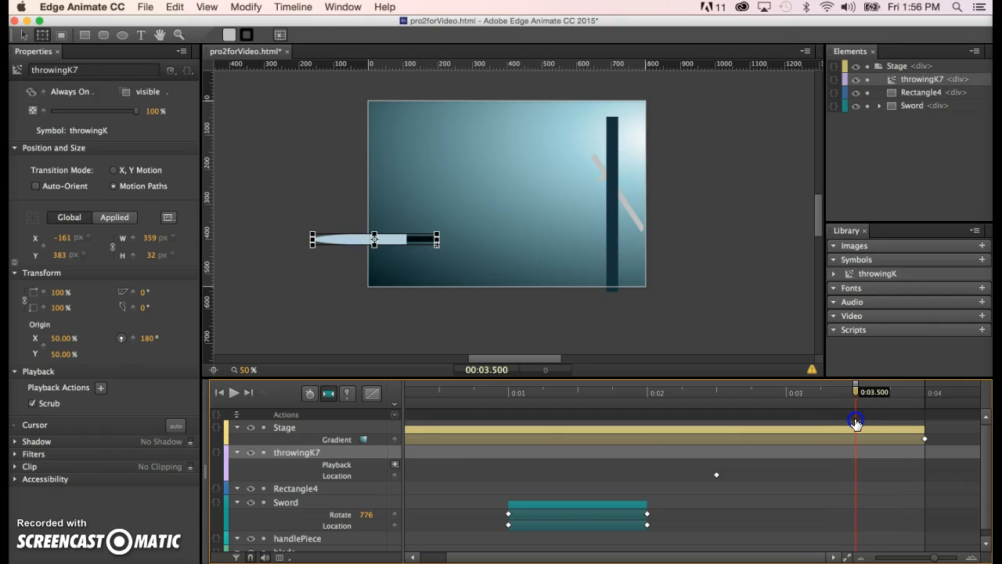
click(349, 240)
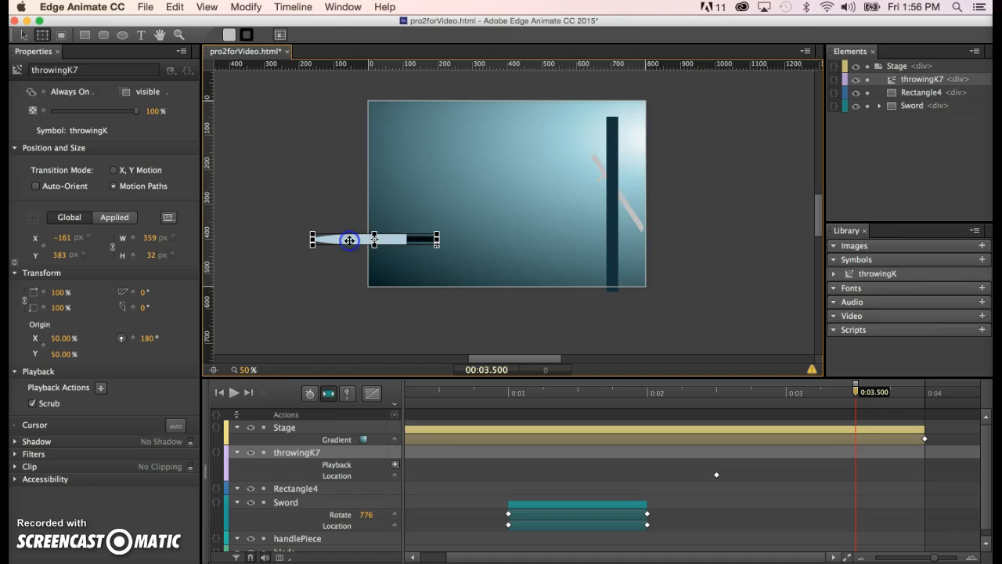
click(310, 394)
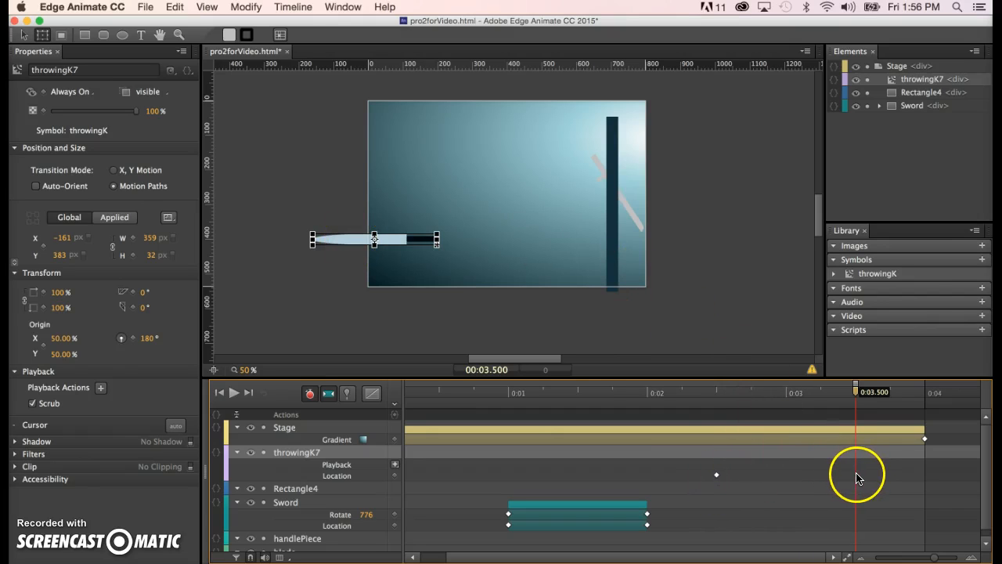
drag(348, 241, 617, 166)
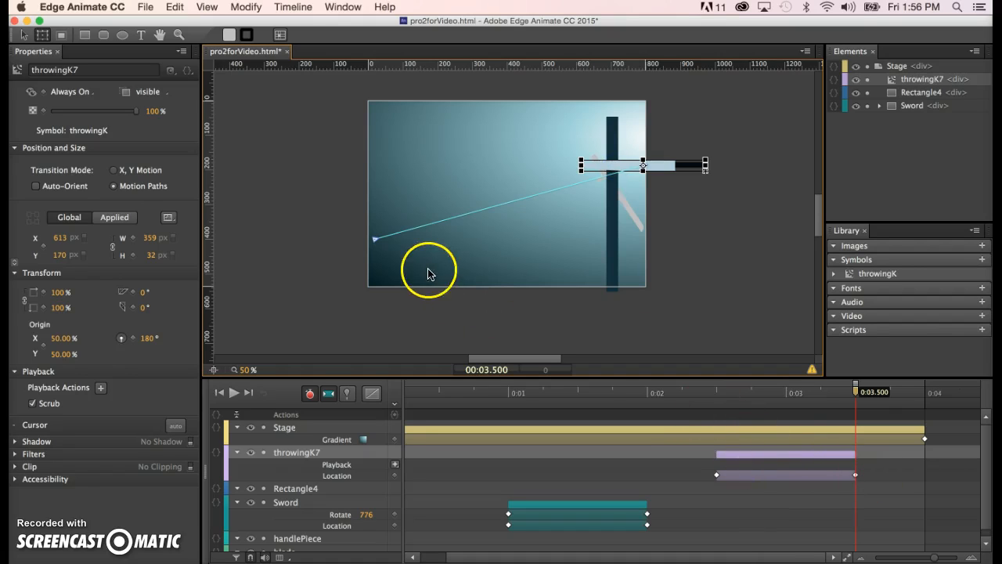
drag(507, 207, 468, 138)
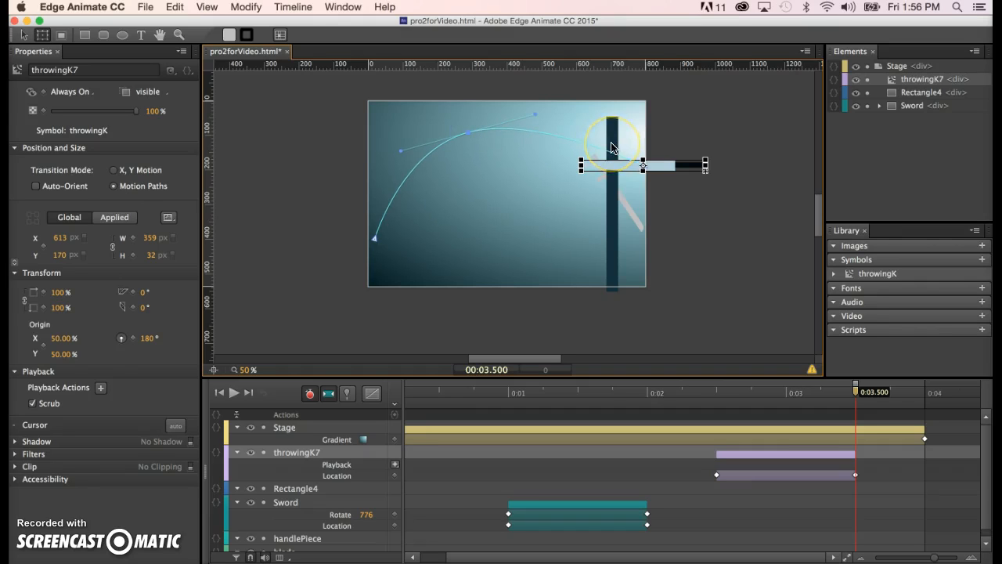
Step: Add a Rotate keyframe to the knife at 0:02.500 and rotate it to 380° at 0:03.500
drag(856, 399, 706, 399)
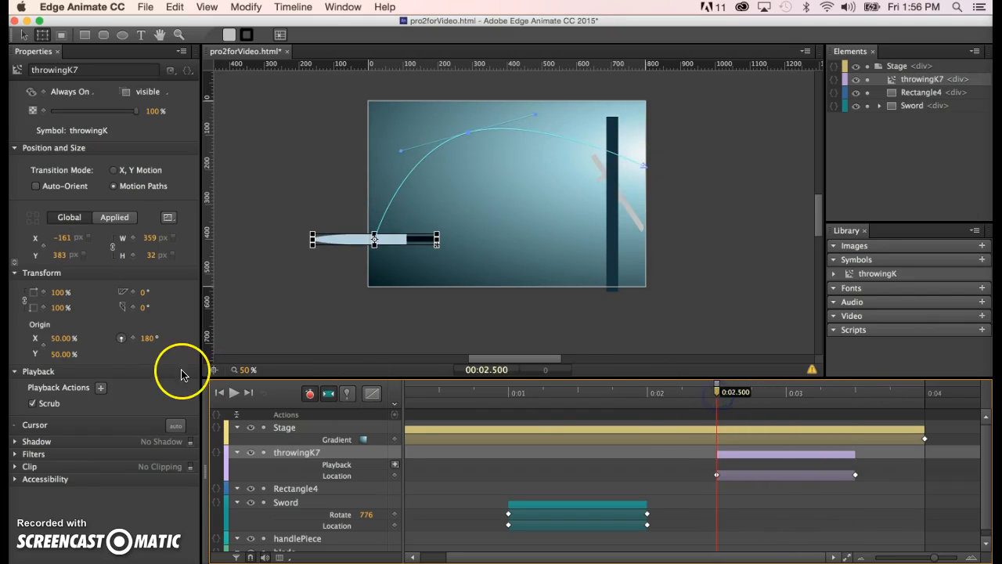
click(133, 339)
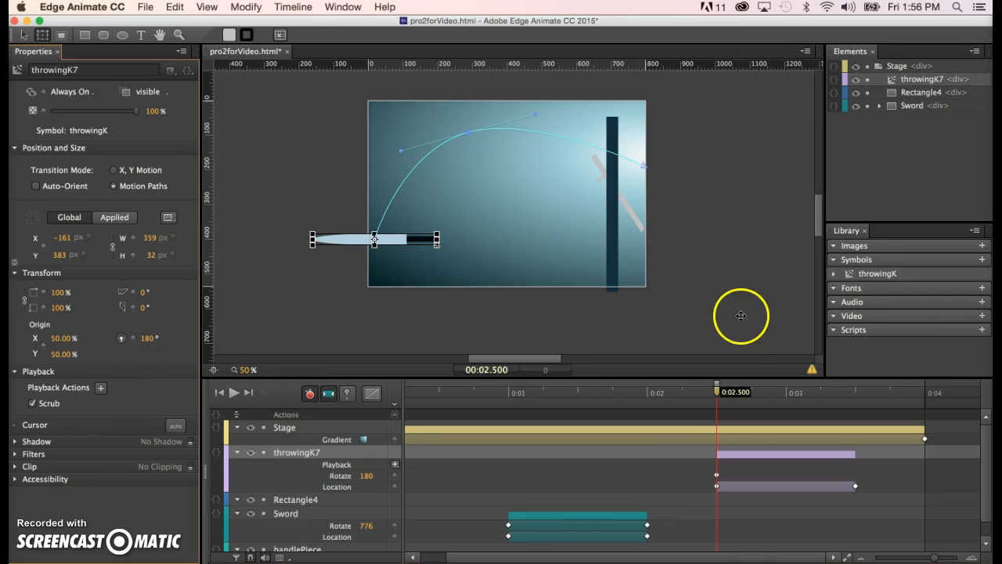
drag(719, 395, 860, 394)
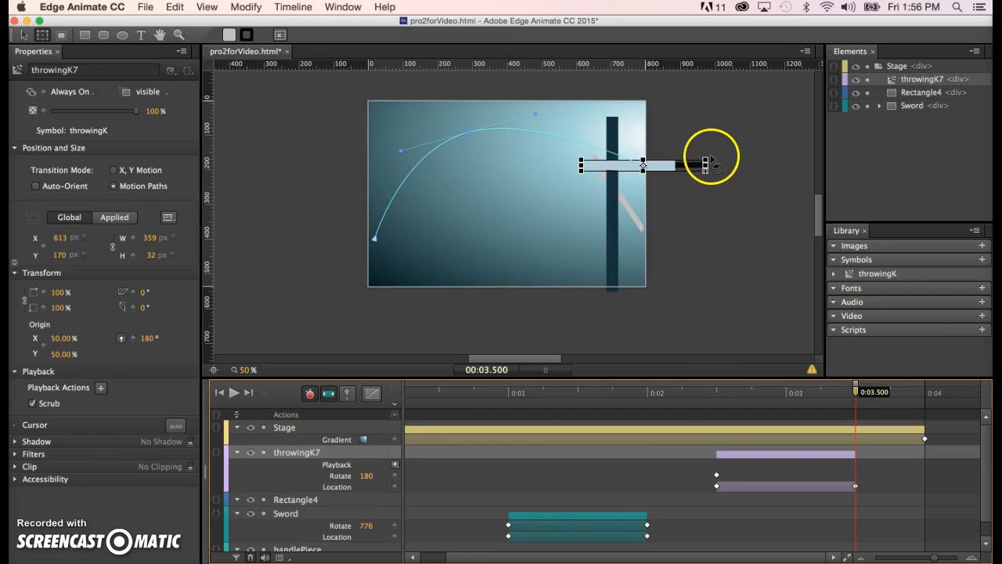
drag(710, 160, 541, 143)
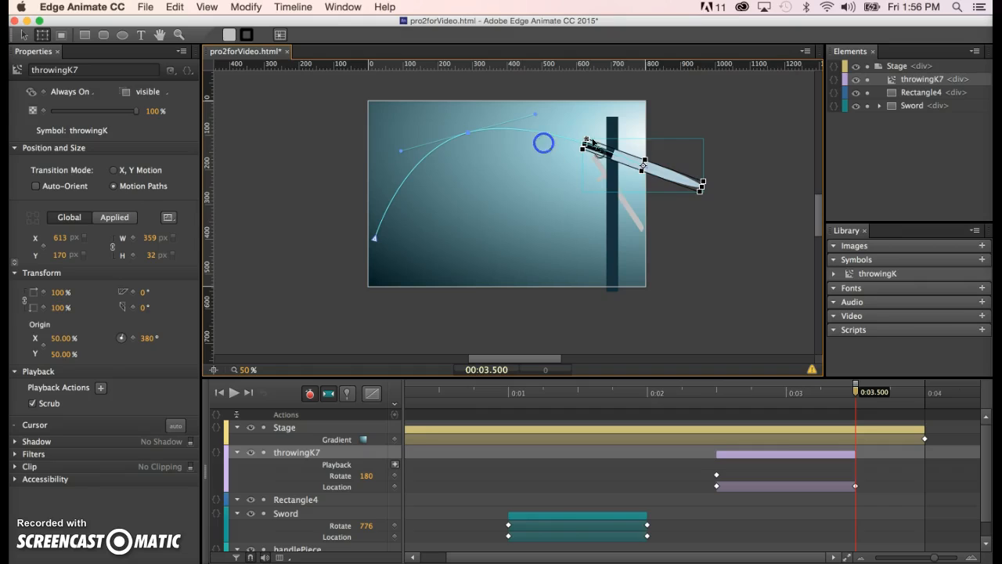
Step: Shift the knife's end position at 0:03.500 to about X 523, Y 71 px so its blade crosses the vertical bar
drag(666, 172, 632, 159)
click(720, 250)
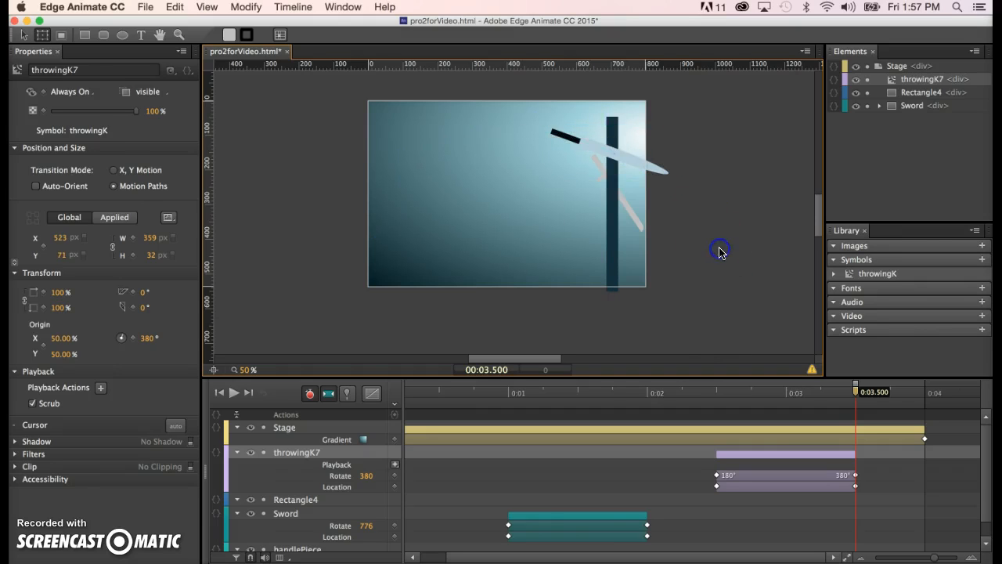
mouse_move(856, 391)
mouse_down()
mouse_move(660, 392)
mouse_move(855, 404)
mouse_up()
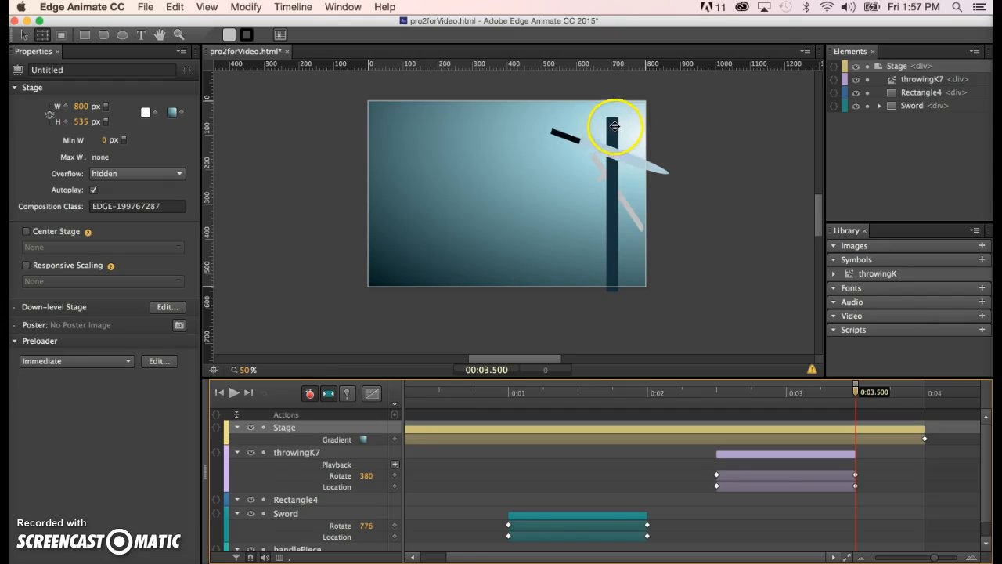
Step: Toggle Rectangle4's visibility off and on to identify it, and rename the element to target
click(855, 92)
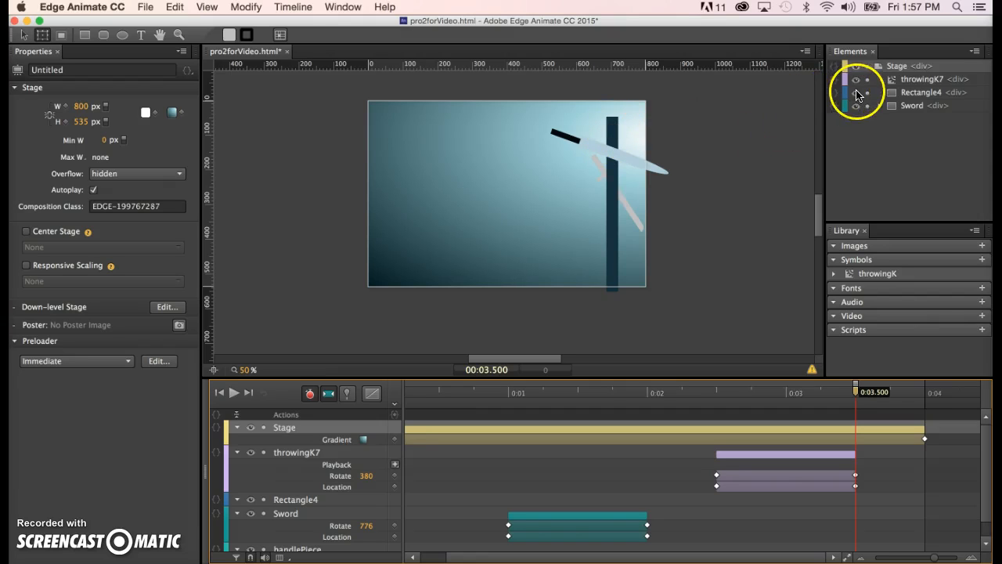
click(855, 92)
double_click(918, 94)
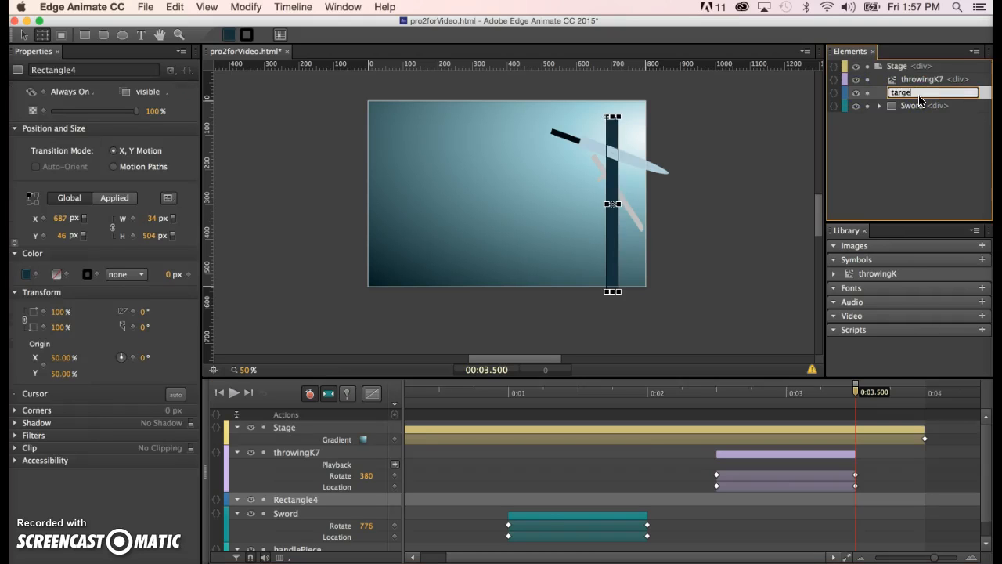
click(872, 152)
Step: Move the target element above throwingK7 in the stacking order so the bar covers the knife's blade
click(910, 95)
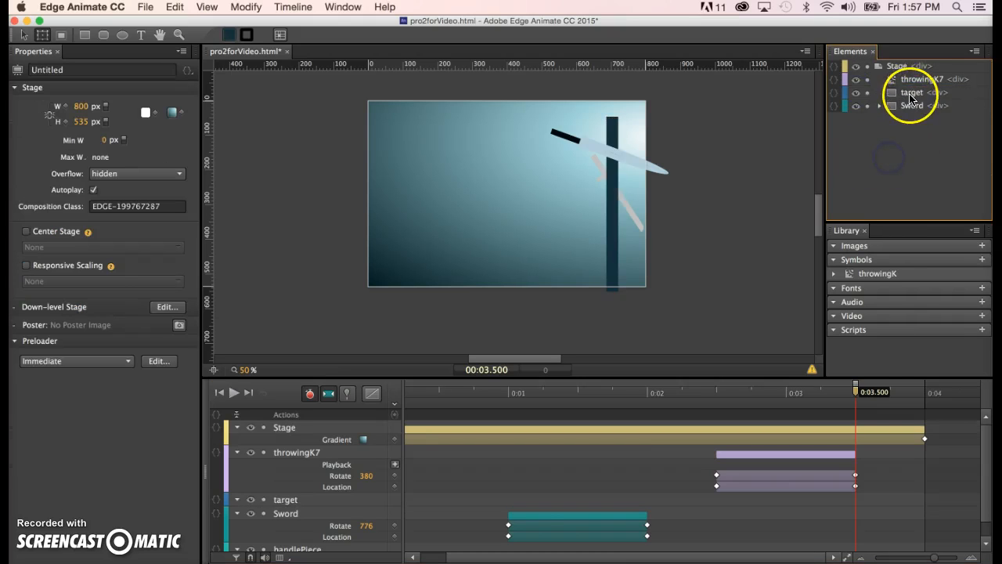
drag(910, 94, 909, 88)
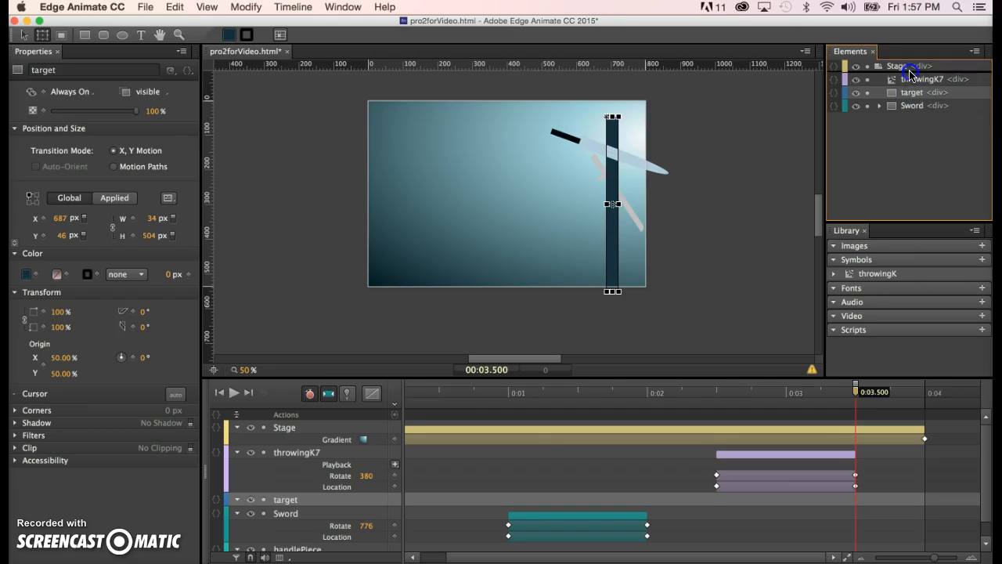
drag(909, 72, 910, 75)
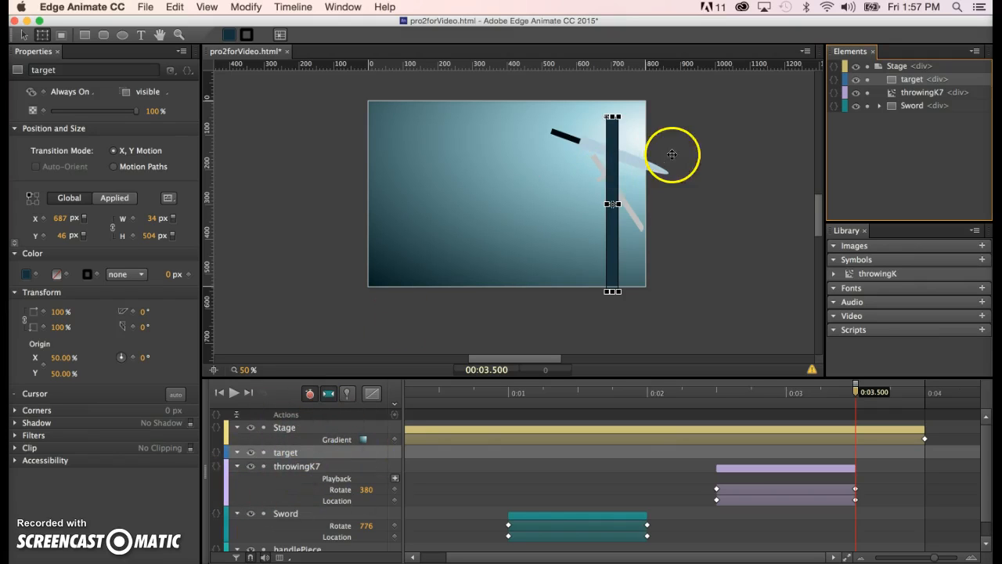
Step: Preview the sword and knife animations by scrubbing the timeline and playing it from about 0:00.959
drag(856, 389, 803, 400)
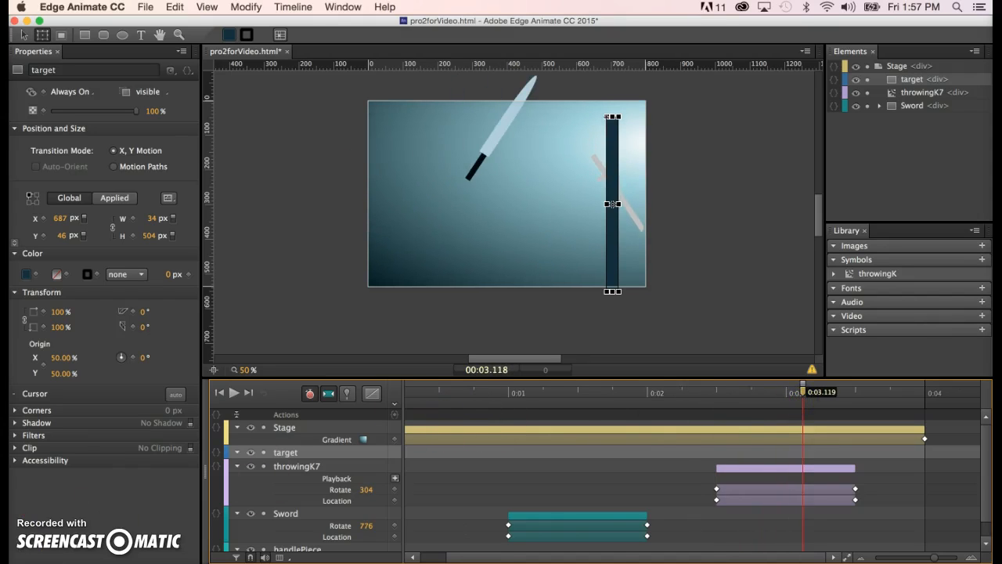
drag(806, 393, 510, 428)
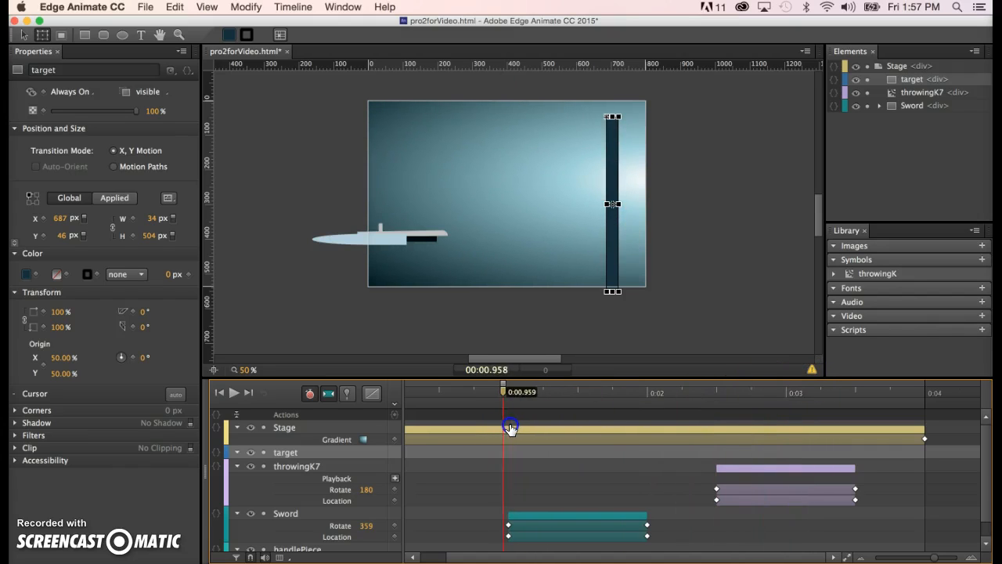
key(space)
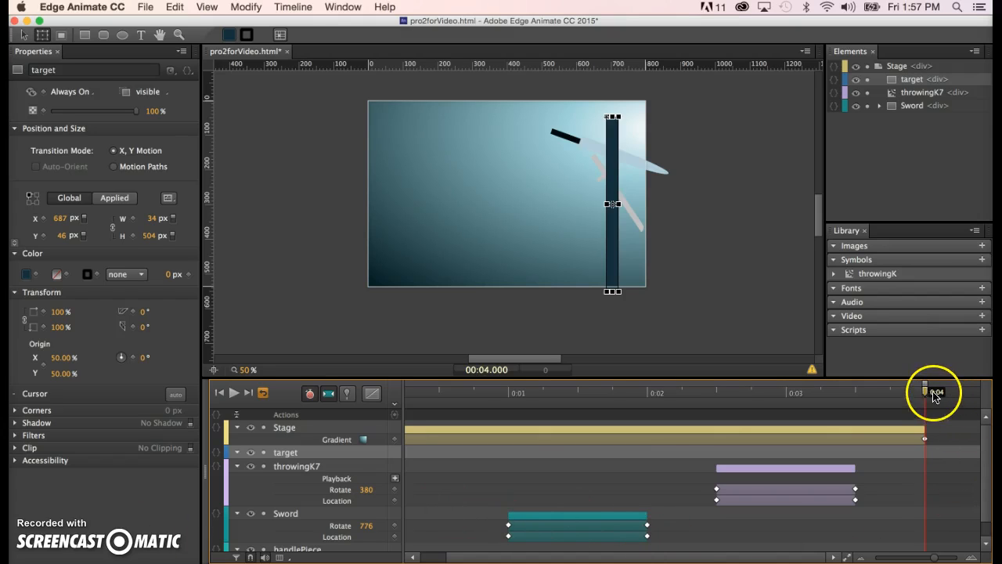
drag(926, 390, 882, 394)
drag(901, 397, 926, 397)
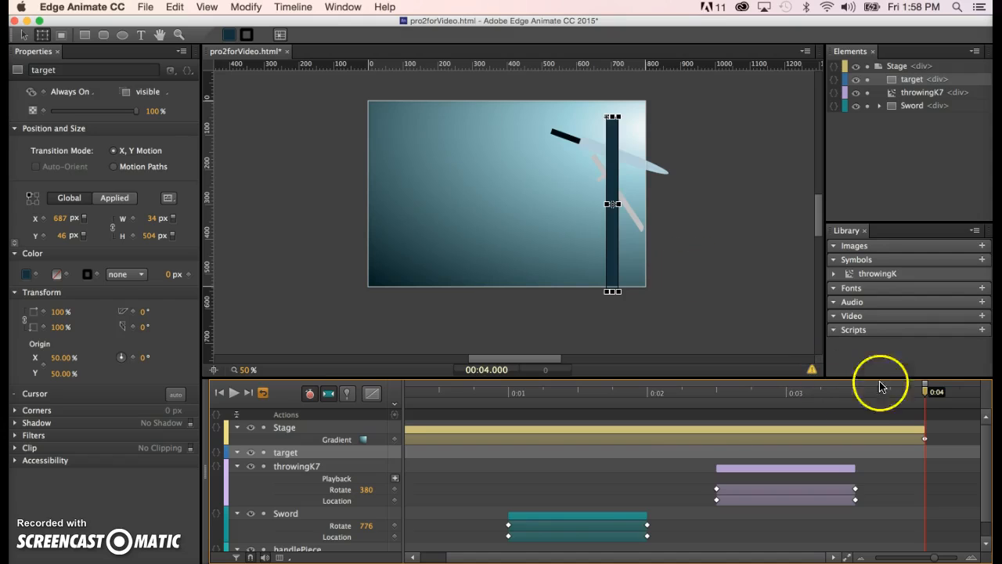
Step: Apply Ease In Quad easing to throwingK7's rotation and location transitions, with the playhead at 0:02.500
drag(878, 393, 706, 395)
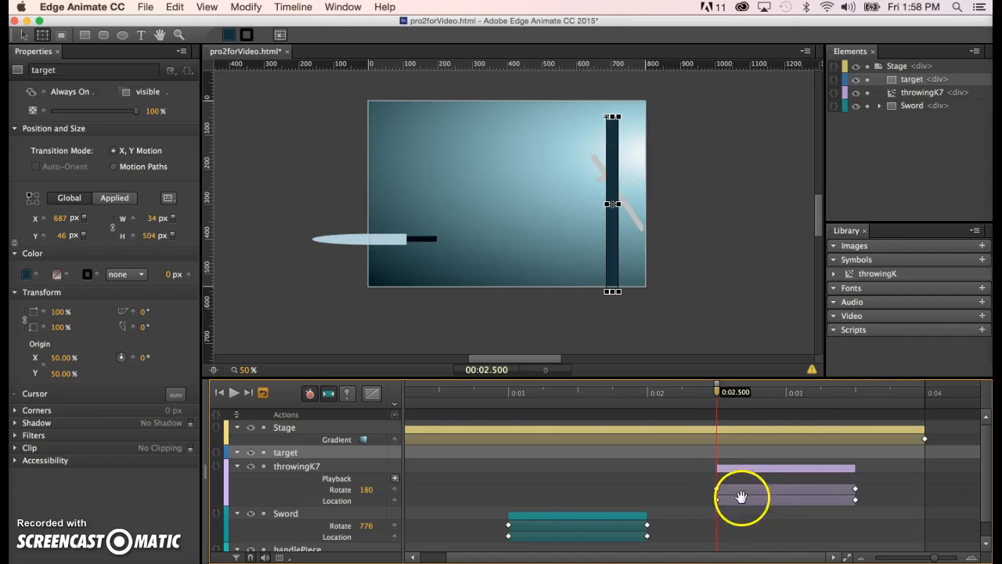
click(772, 469)
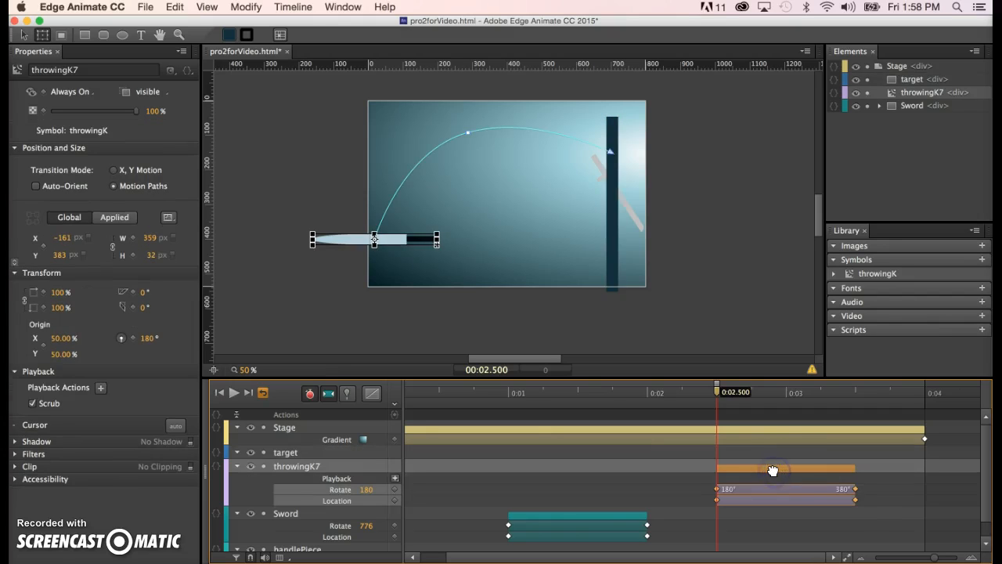
click(371, 394)
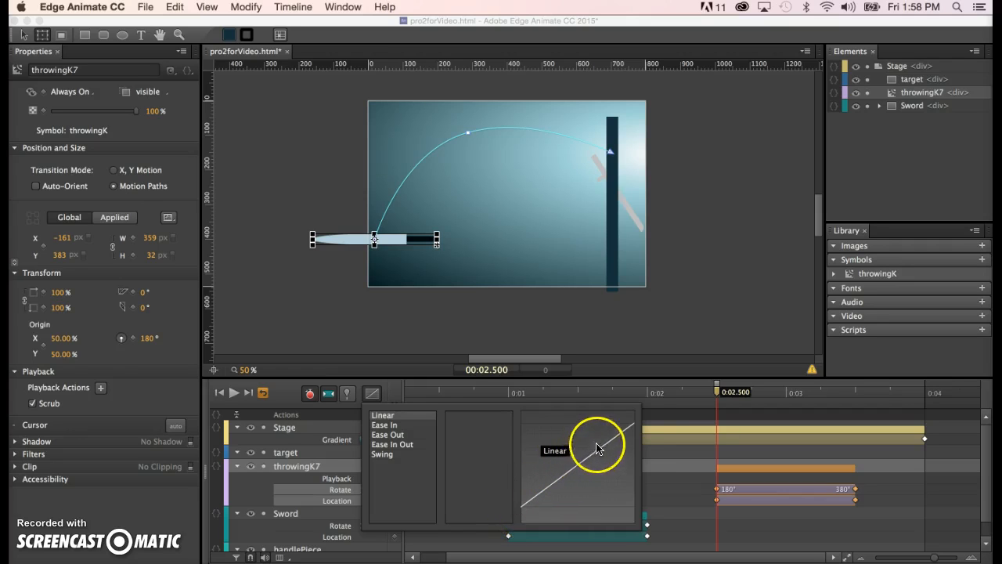
click(385, 425)
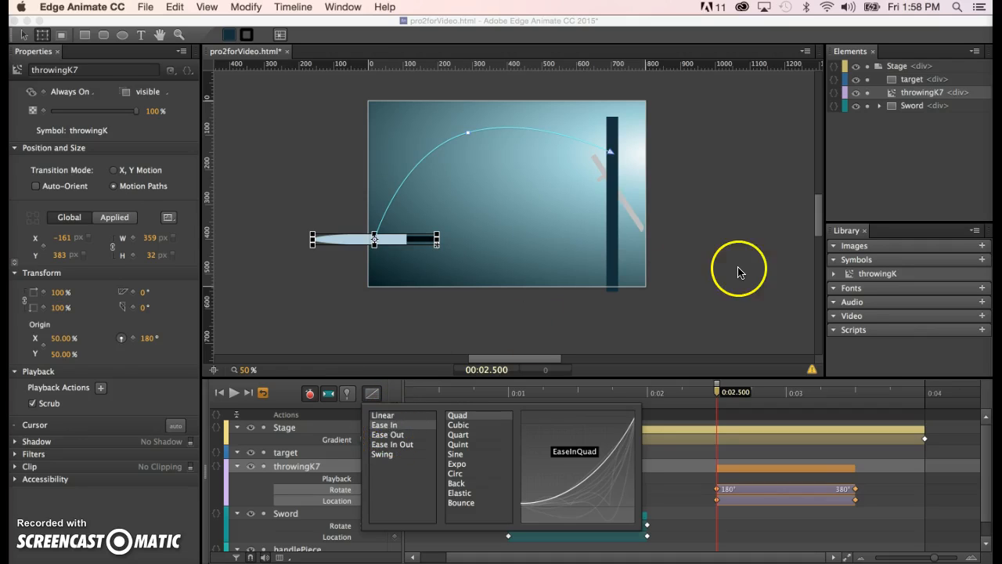
click(738, 306)
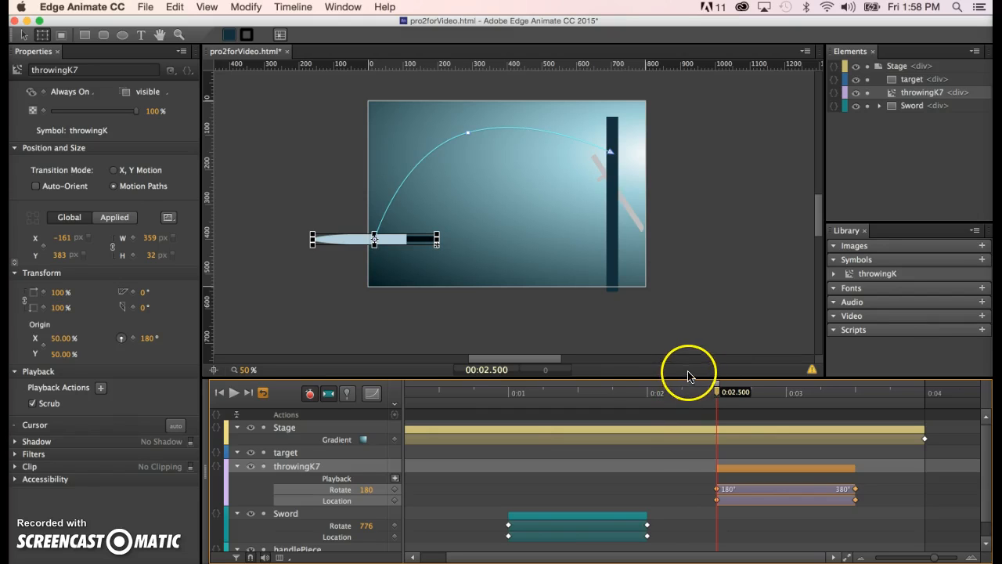
Step: Play the eased knife throw from 0:02.500, and scrub back to 0:03 to inspect its mid-flight position
key(space)
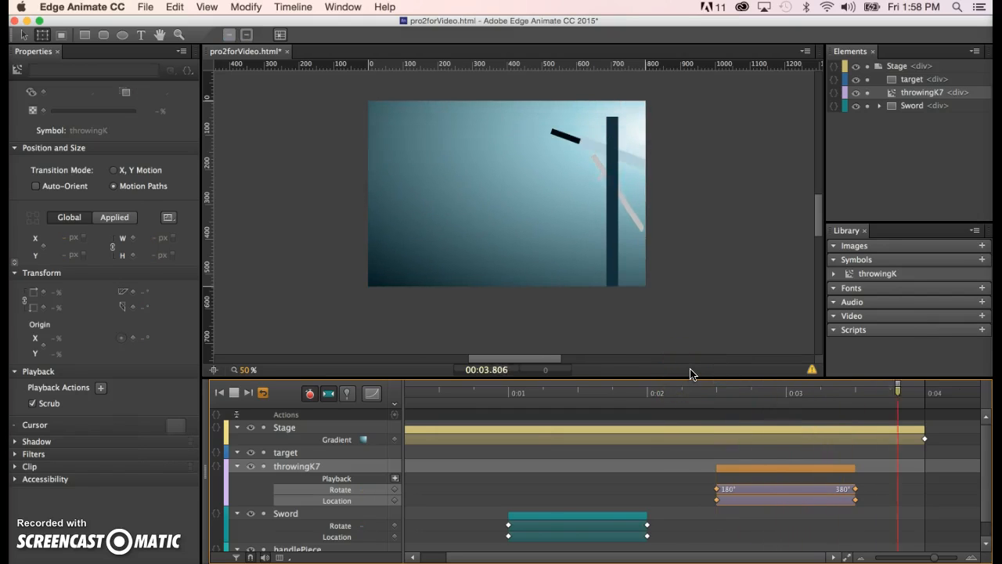
key(space)
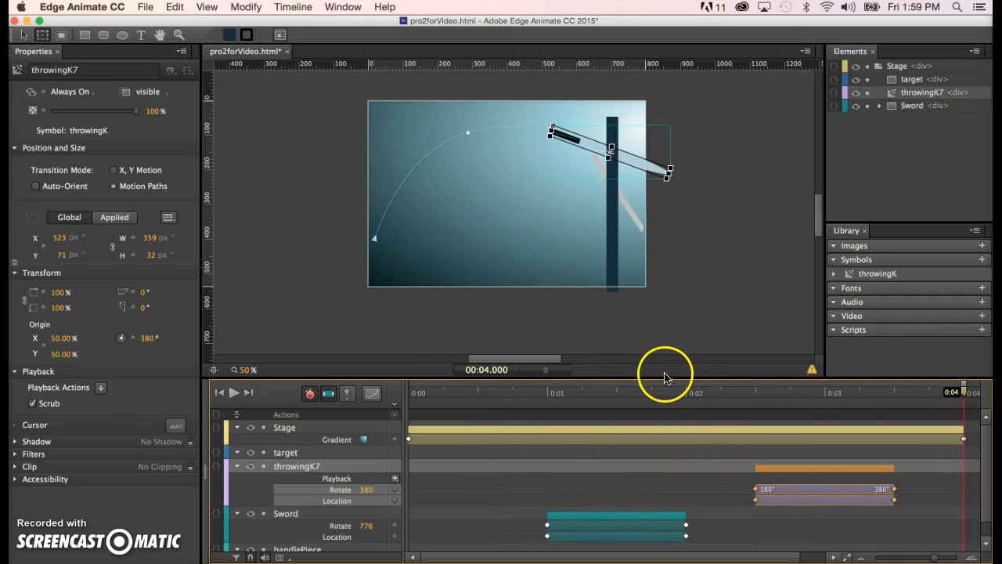
scroll(801, 425, right, 2)
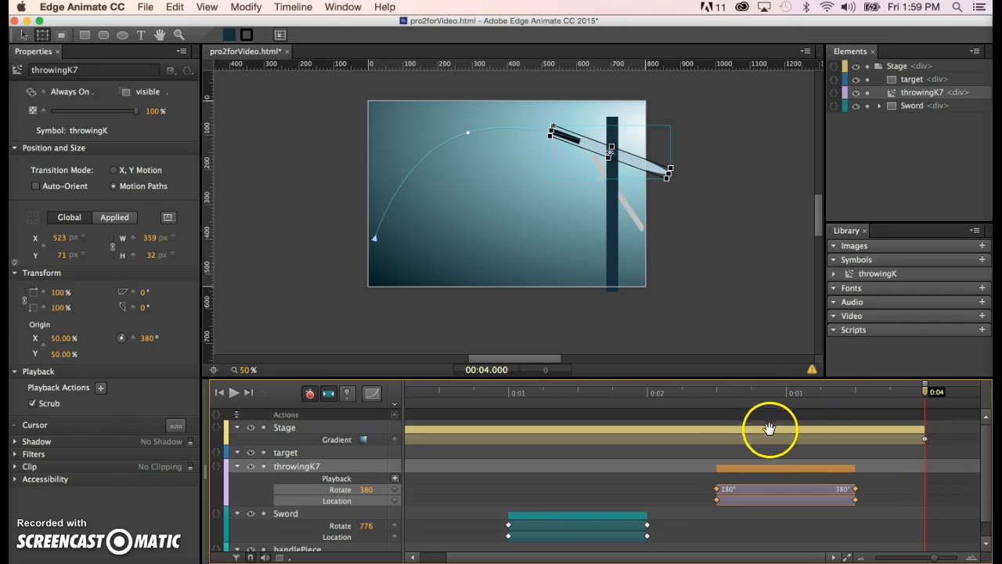
drag(926, 391, 786, 391)
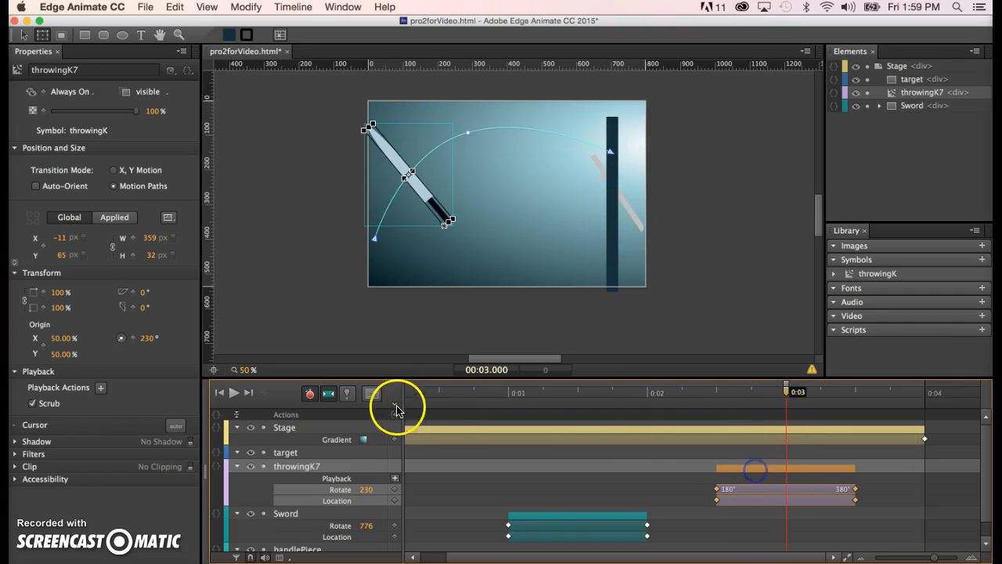
Step: Compare the Ease In curve variants for throwingK7's transitions, going from Cubic through Quart, Quint, Sine, Expo, Circ, Back and Elastic to Bounce
click(371, 393)
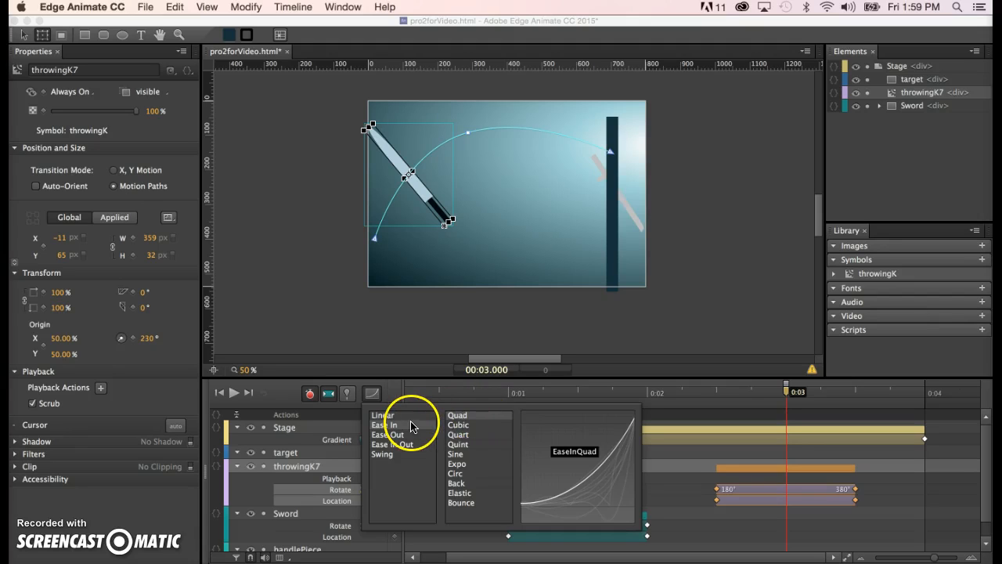
click(462, 427)
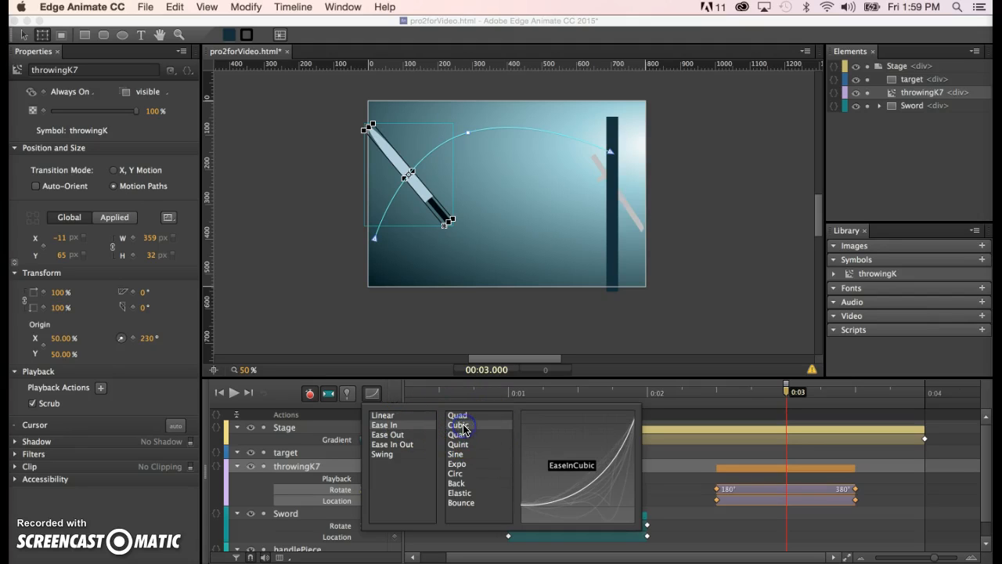
click(464, 436)
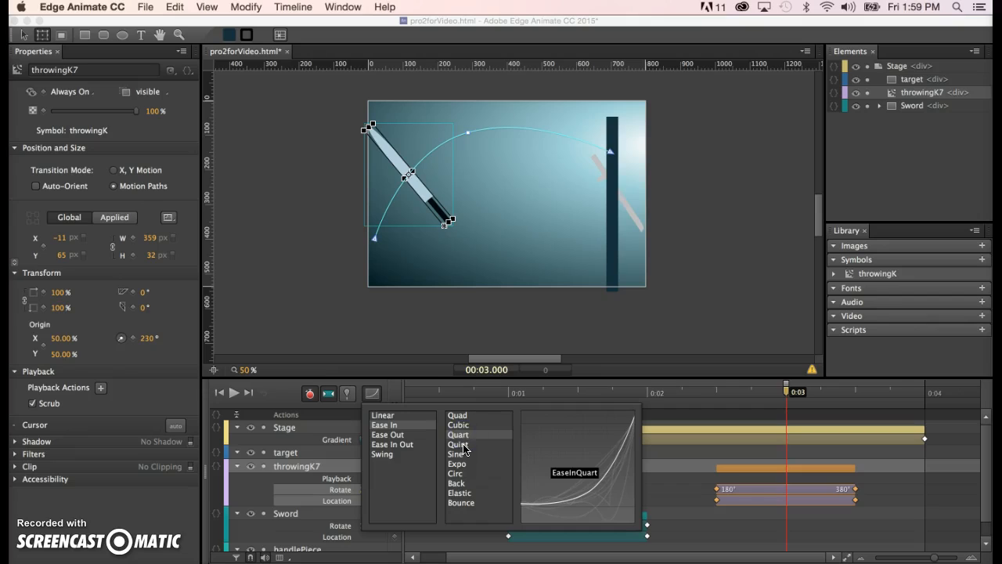
click(462, 444)
click(462, 454)
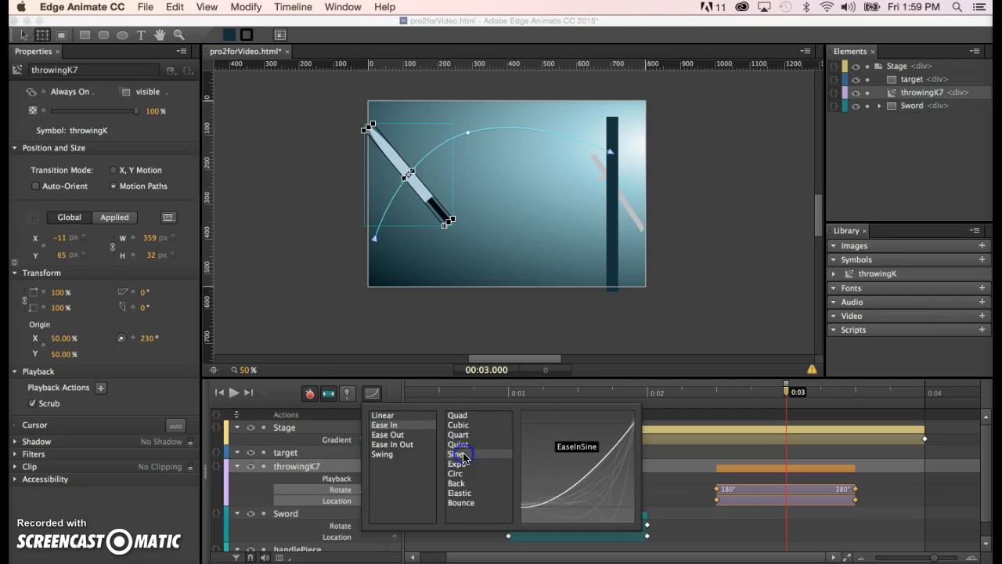
click(464, 465)
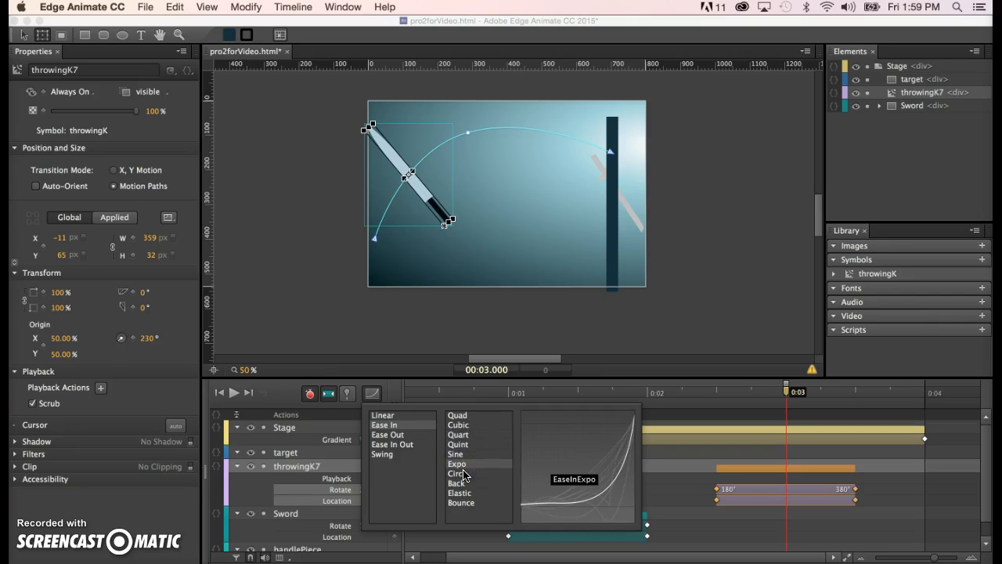
click(465, 474)
click(459, 484)
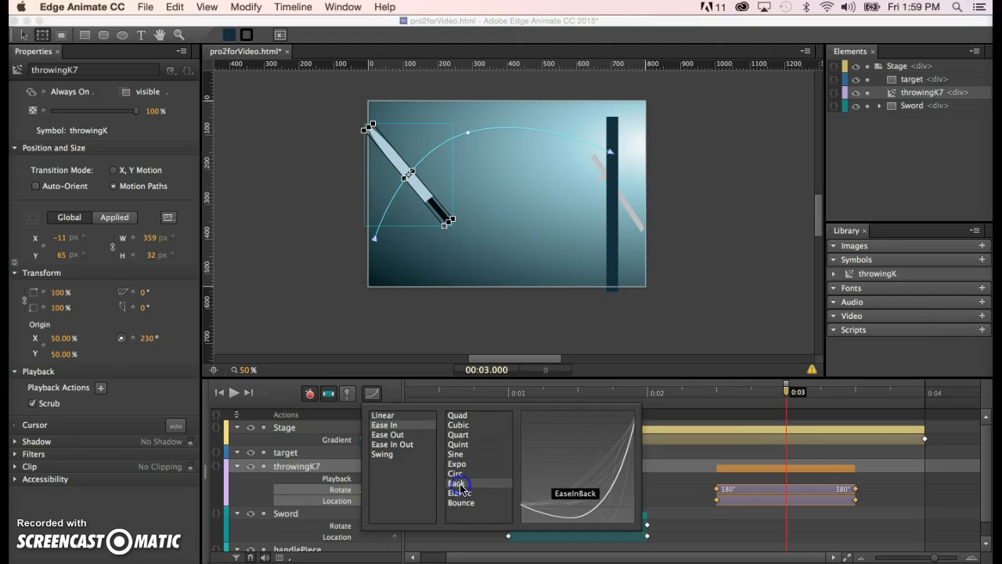
click(461, 493)
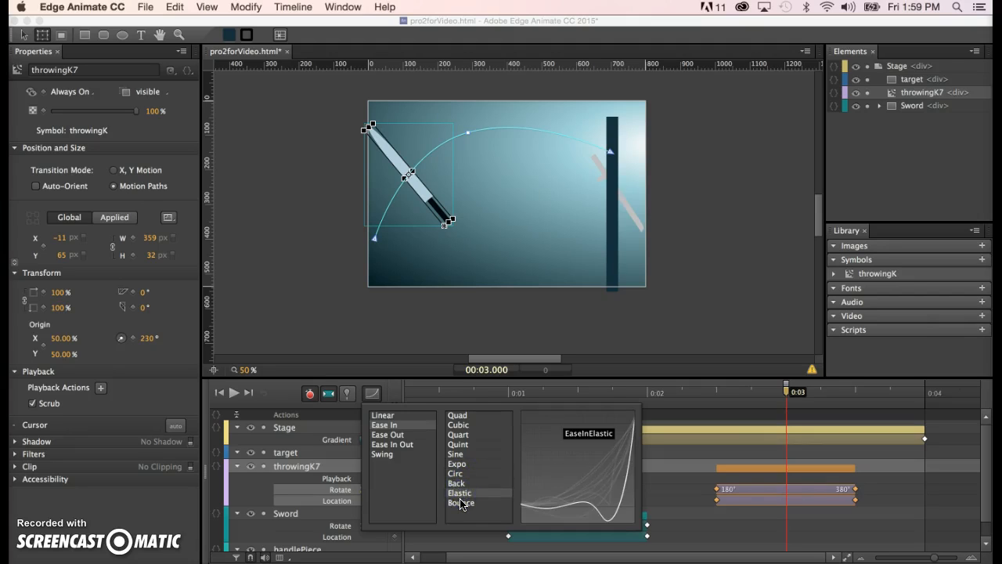
click(461, 504)
Step: Set throwingK7's transition easing to Ease In Quart and preview the throw from 0:02.500
click(463, 445)
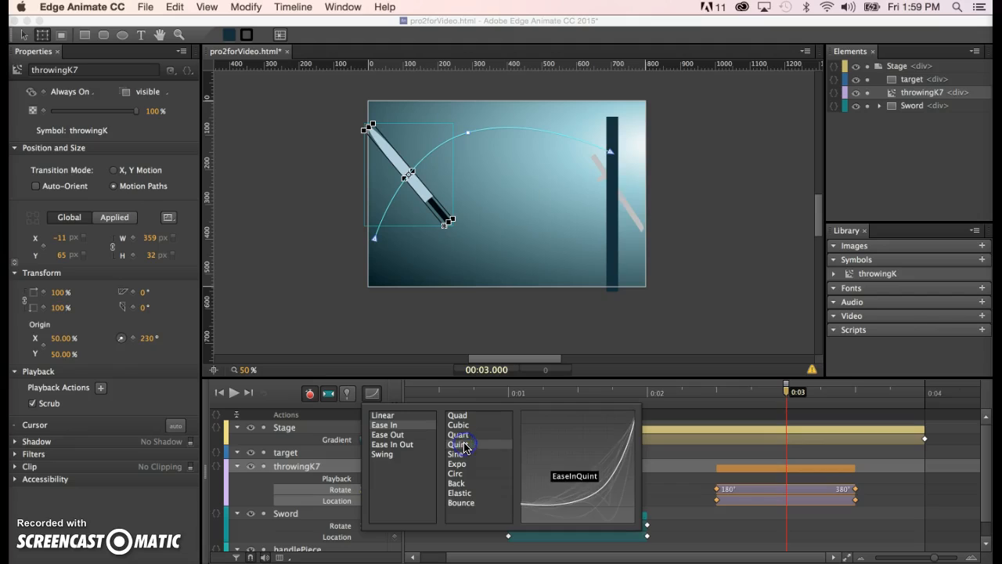
click(464, 435)
click(462, 425)
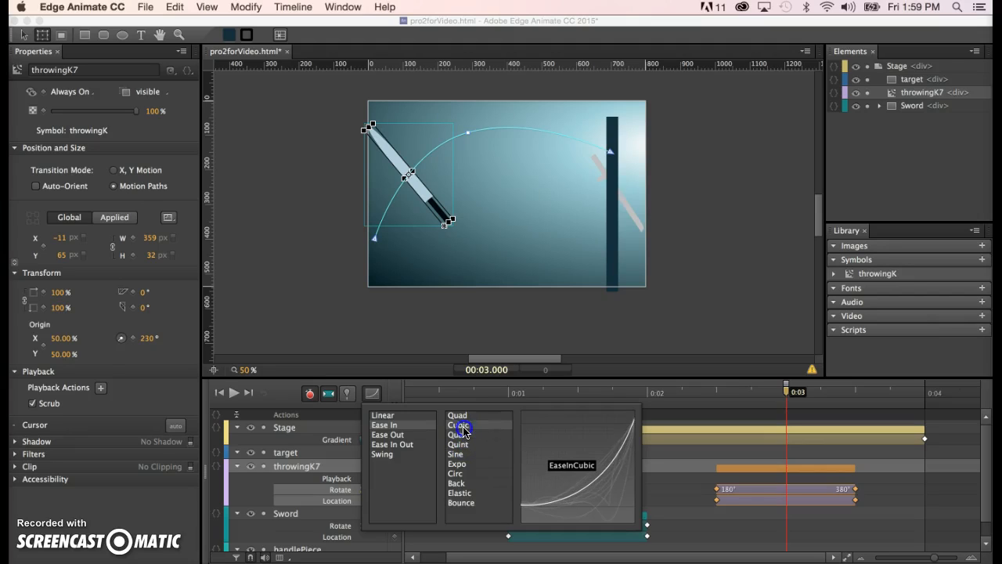
click(462, 416)
click(464, 427)
click(464, 436)
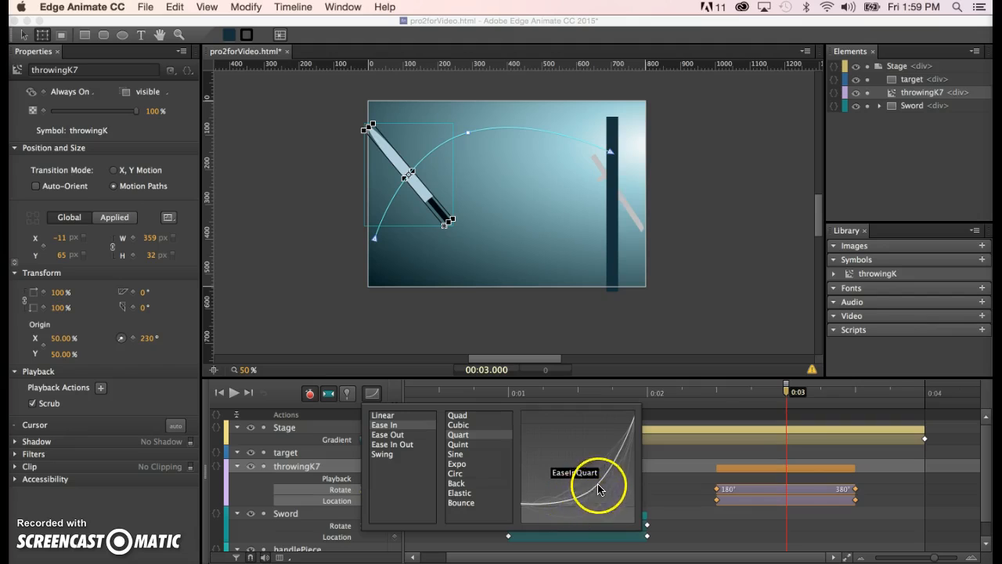
click(745, 253)
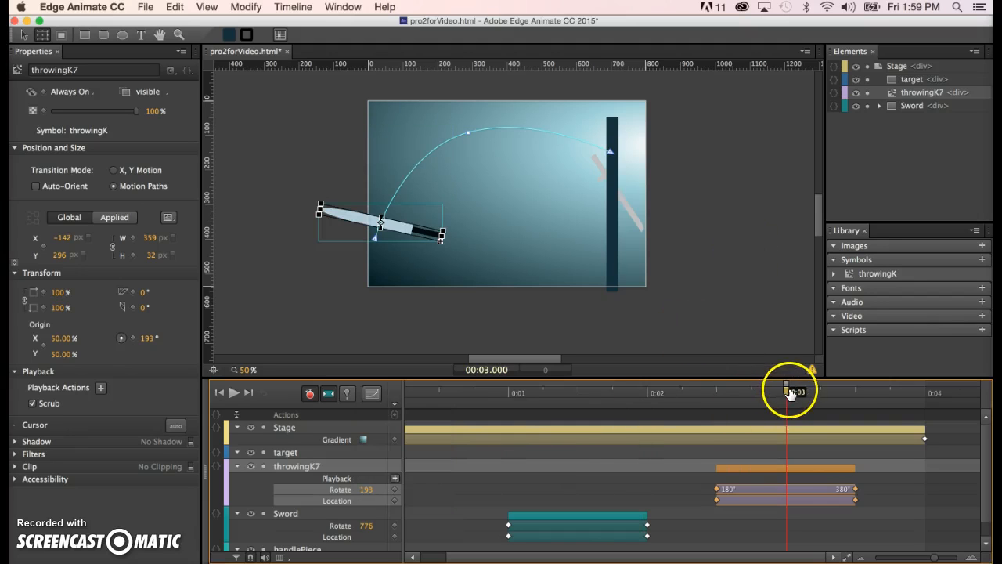
drag(788, 393, 722, 393)
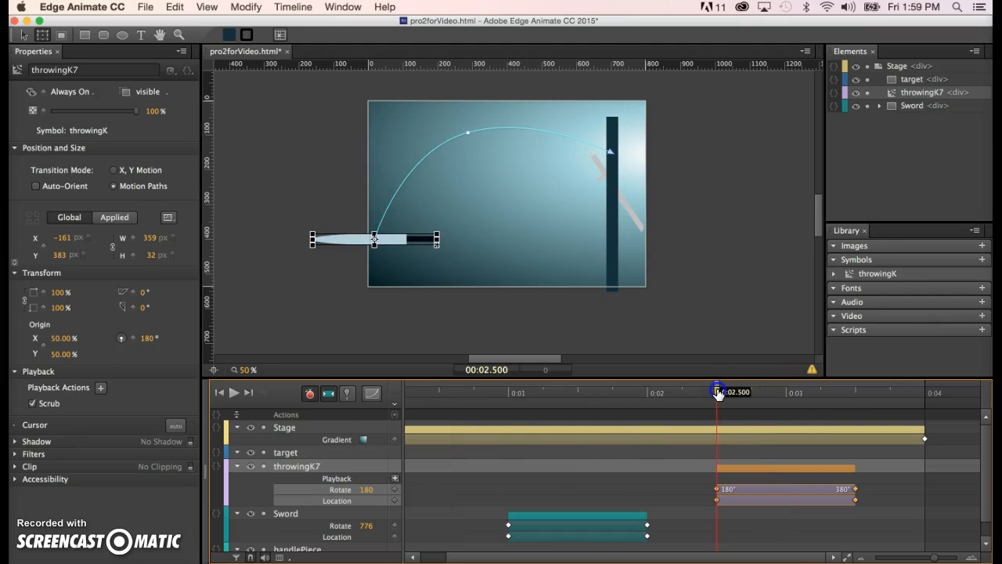
key(space)
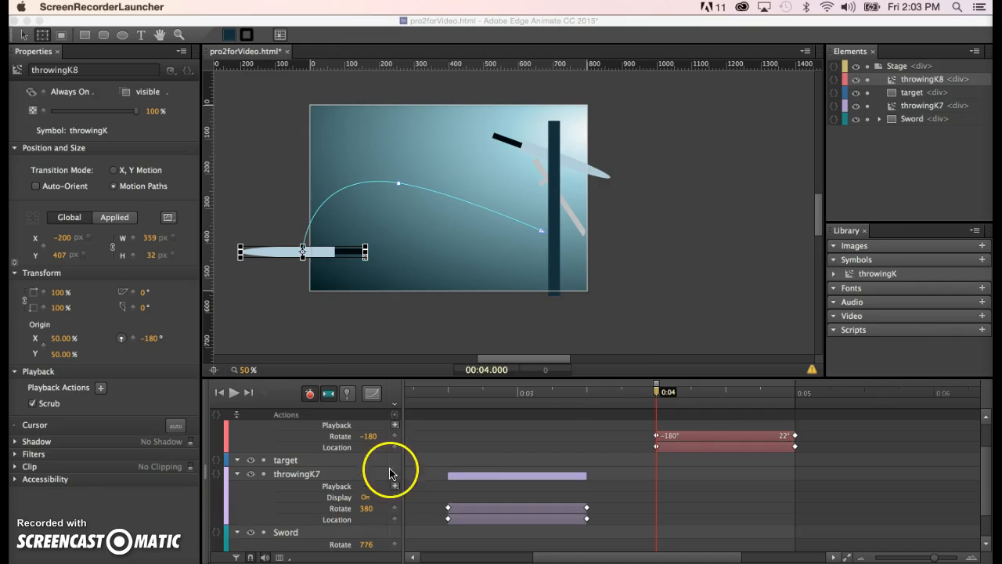
Step: Preview throwingK8's throw by playing and scrubbing the timeline, and check the Ease In Quart easing curve
click(697, 300)
key(space)
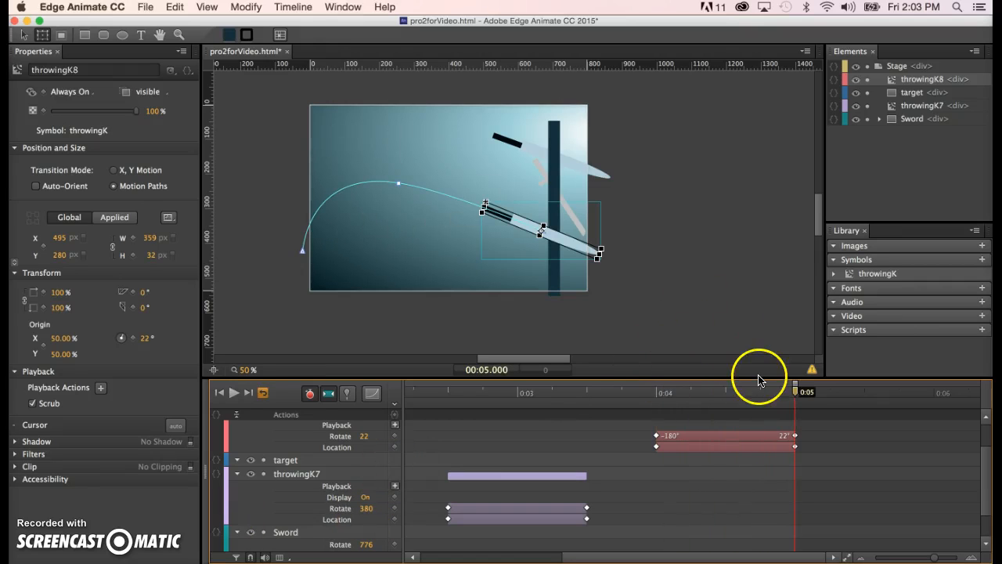
drag(795, 394, 704, 407)
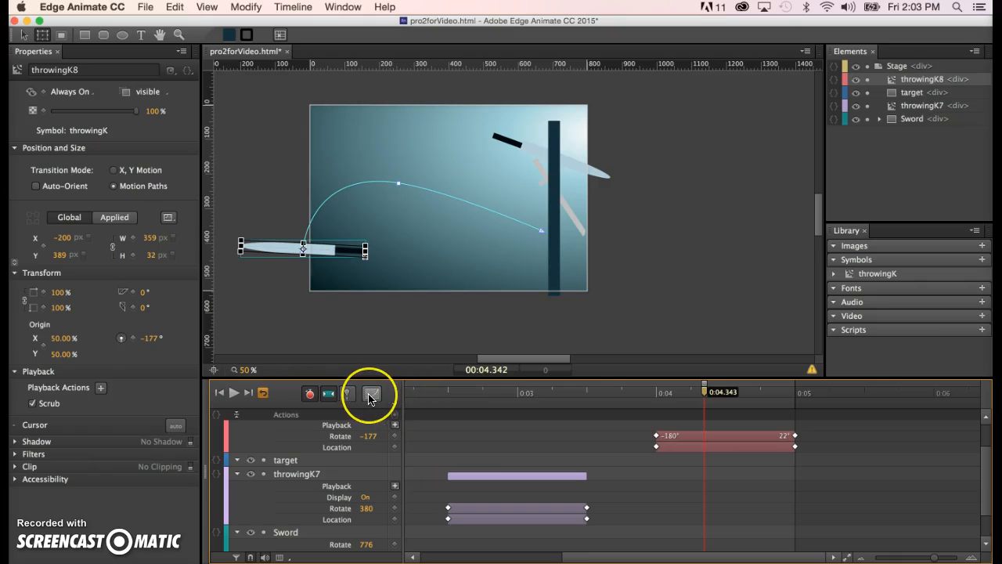
drag(702, 397, 508, 400)
click(371, 398)
click(462, 436)
click(387, 427)
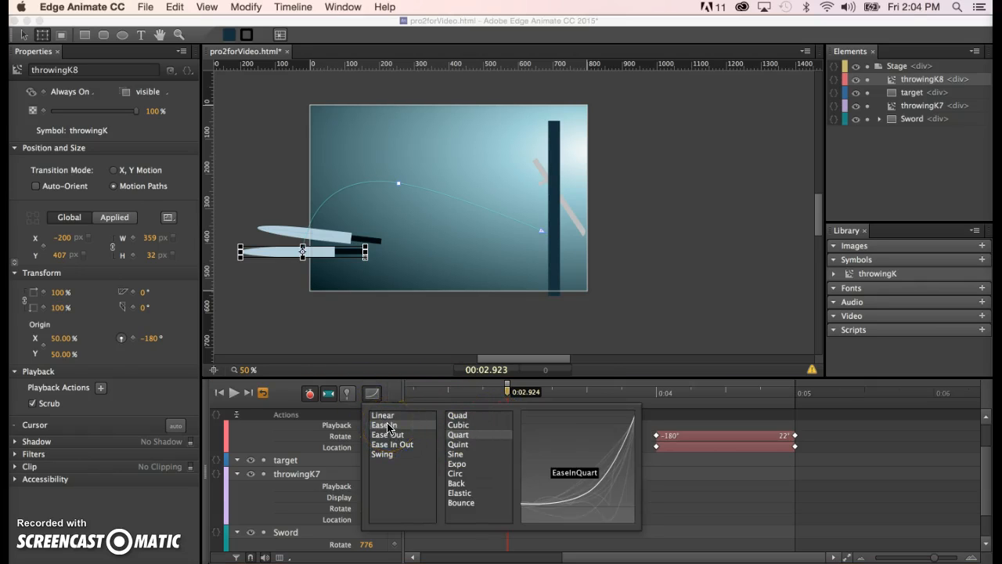
click(705, 272)
Step: Set the easing of throwingK8's Location transition alone to Ease Out Quart, with the playhead at about 0:04.409
click(712, 452)
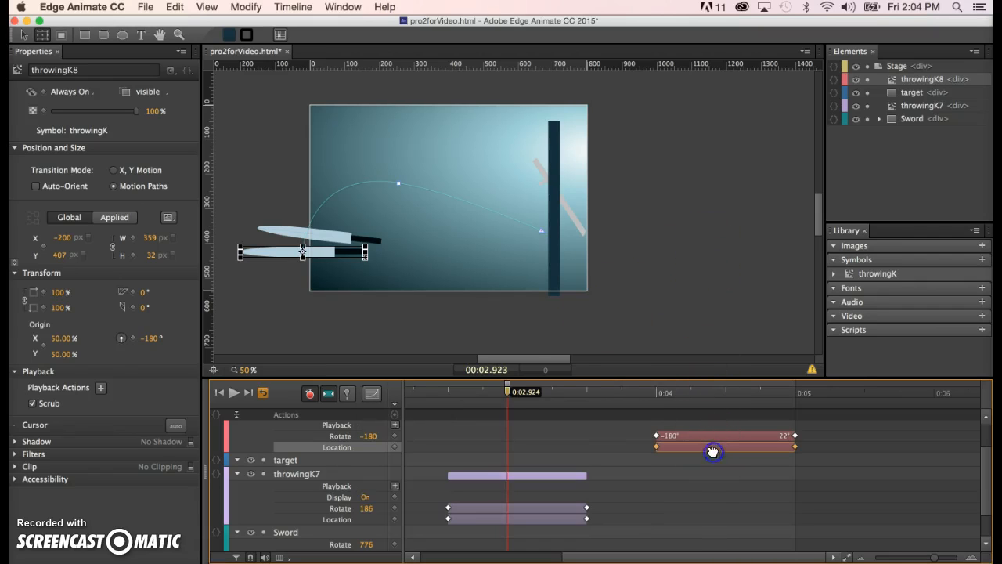
drag(508, 391, 711, 393)
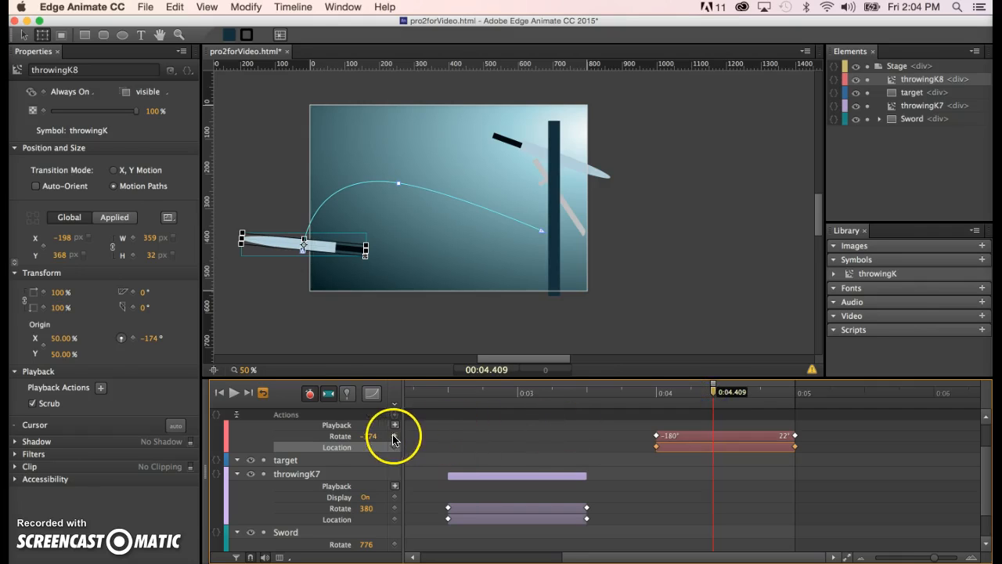
click(373, 394)
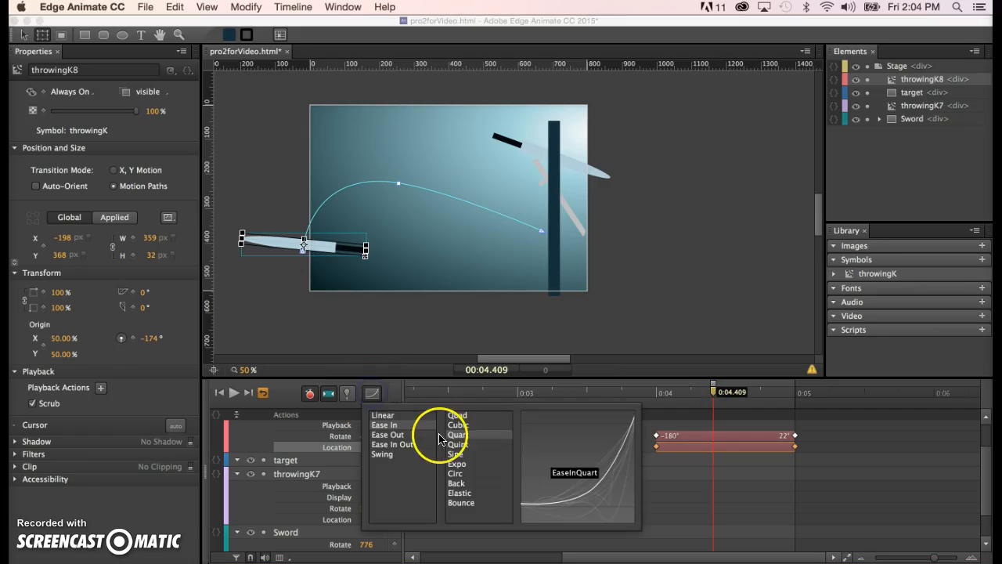
click(389, 435)
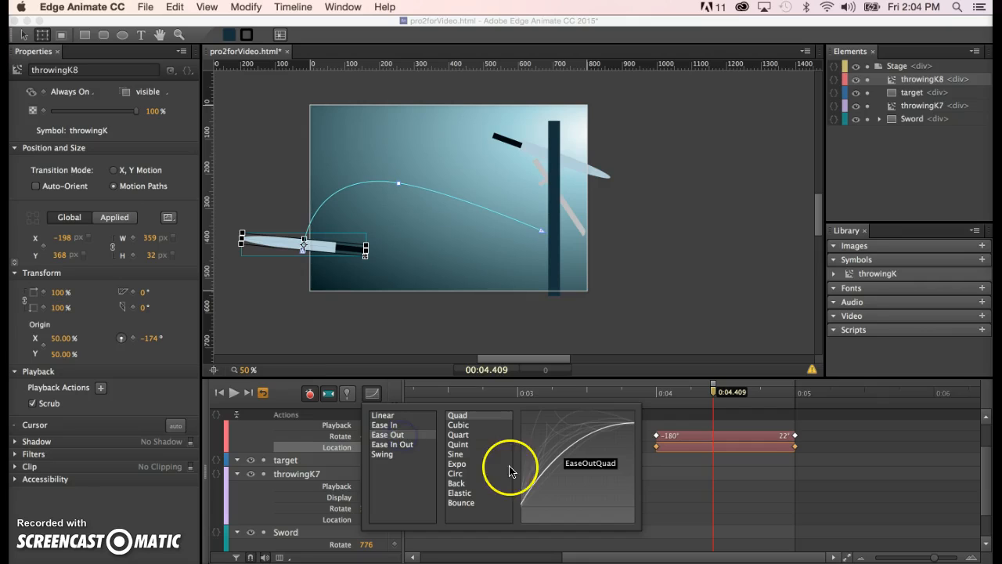
click(465, 435)
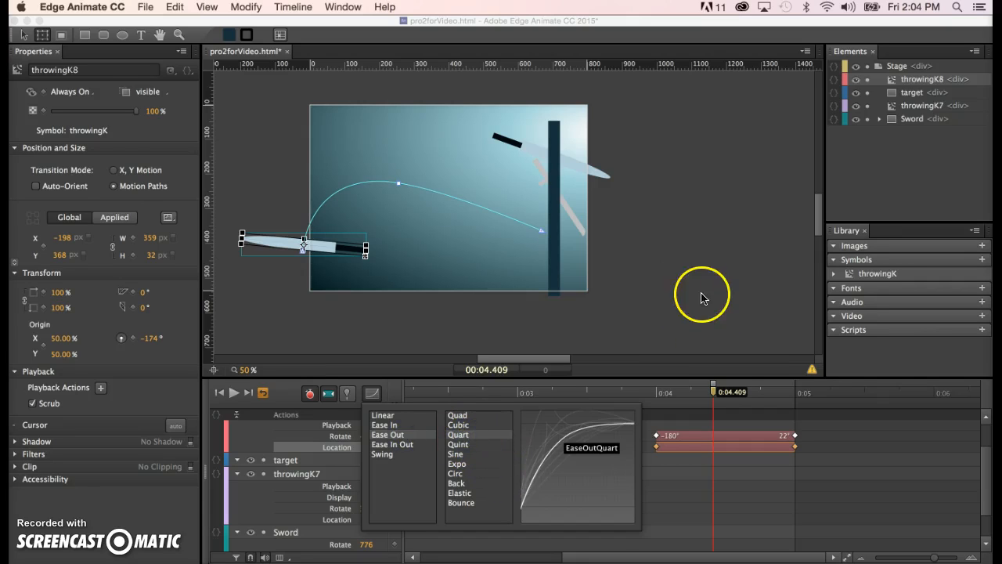
click(715, 313)
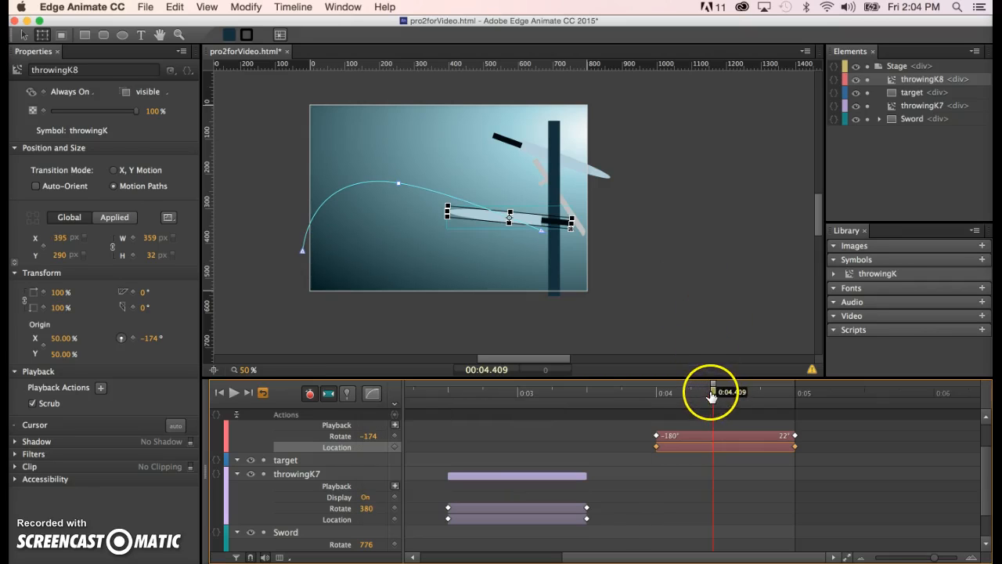
Step: Preview both knife throws from about 0:02.500 and replay the animation from the start
drag(716, 391, 460, 395)
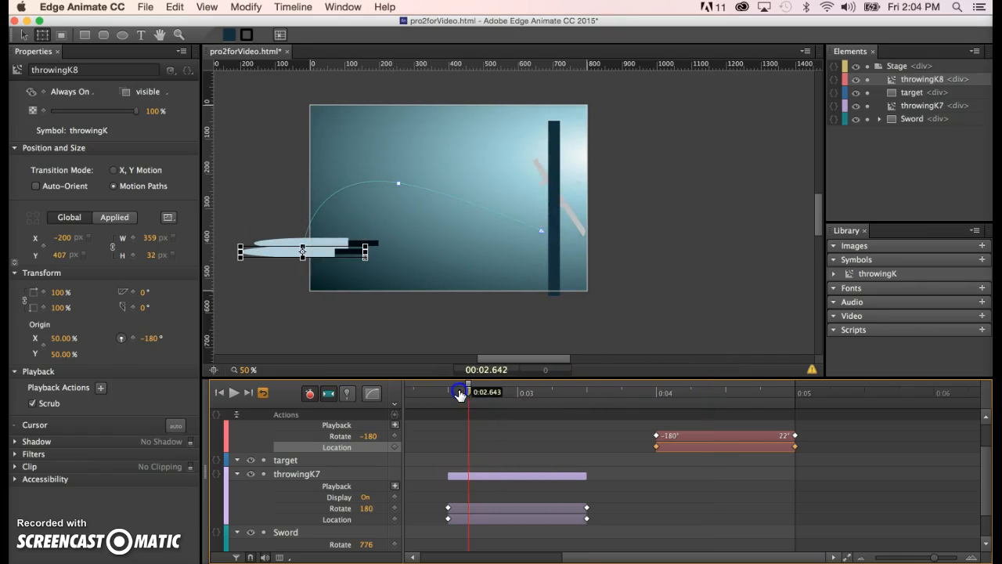
key(space)
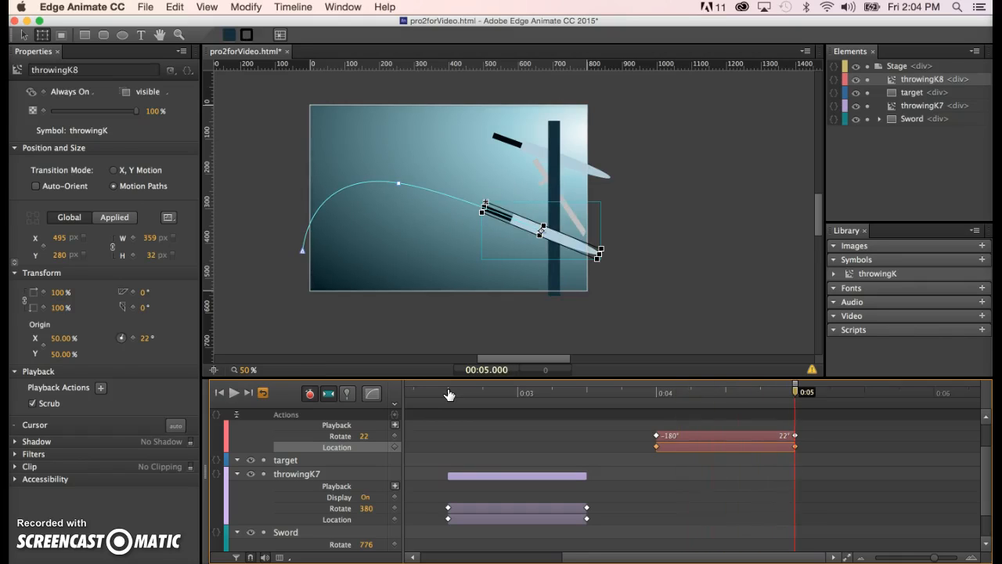
key(space)
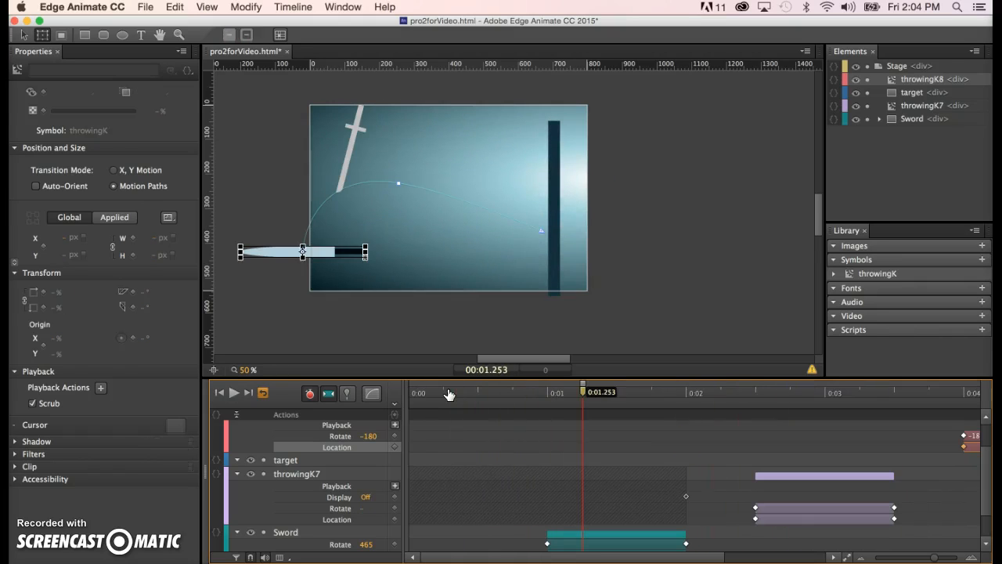
scroll(637, 470, right, 5)
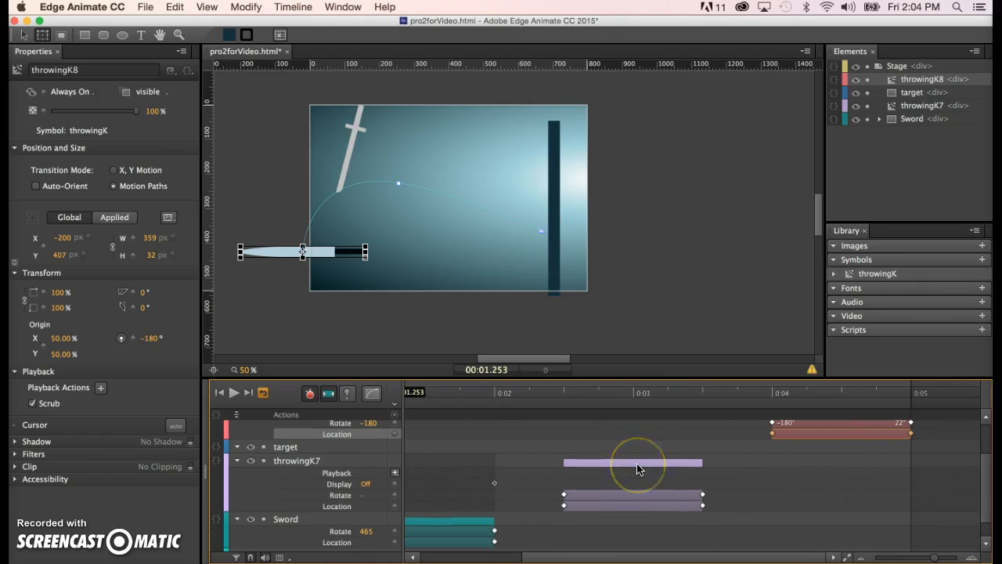
Step: Preview throwingK8's throw by playing the animation from about 0:03.877
scroll(826, 472, up, 2)
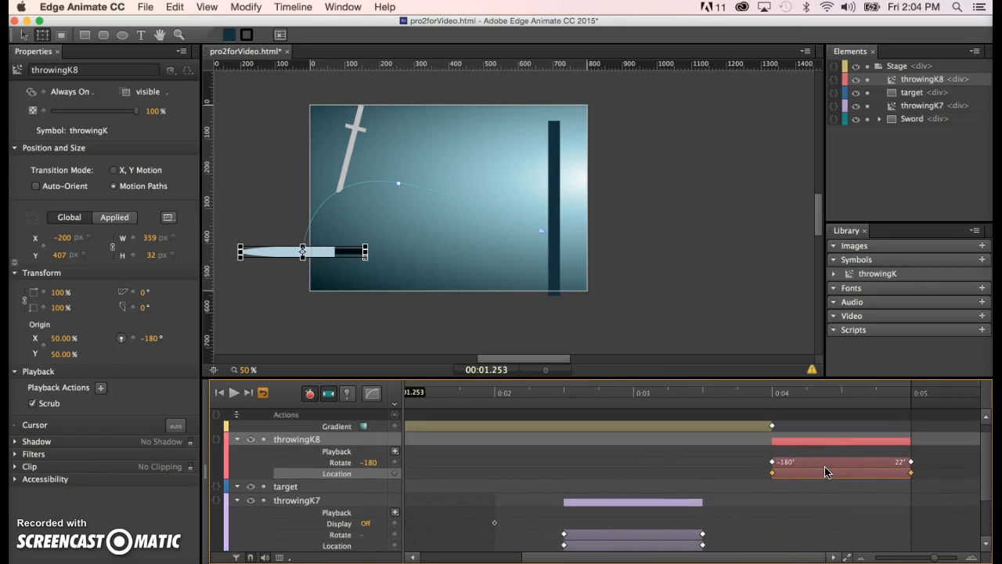
scroll(826, 472, down, 1)
scroll(825, 470, up, 1)
click(755, 393)
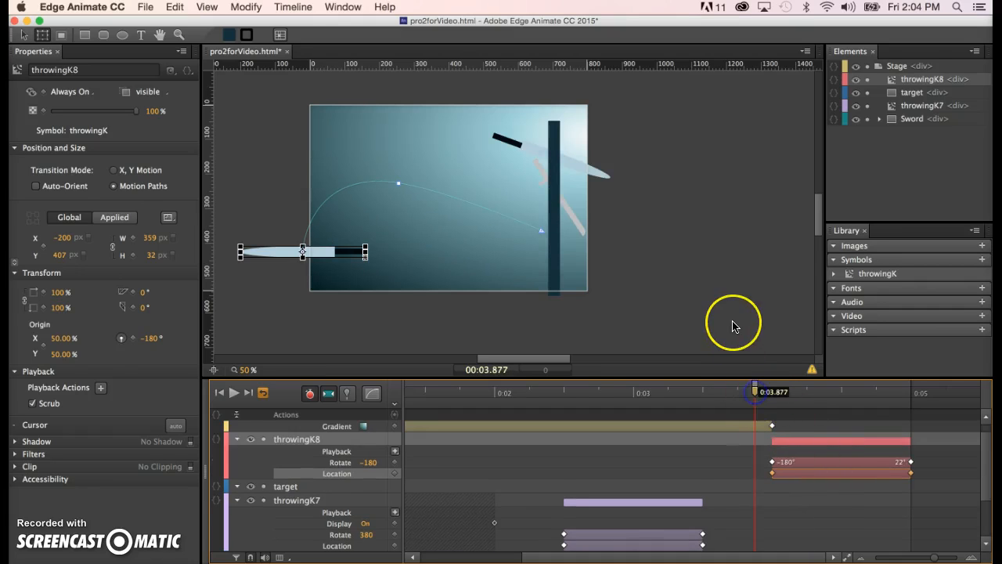
key(space)
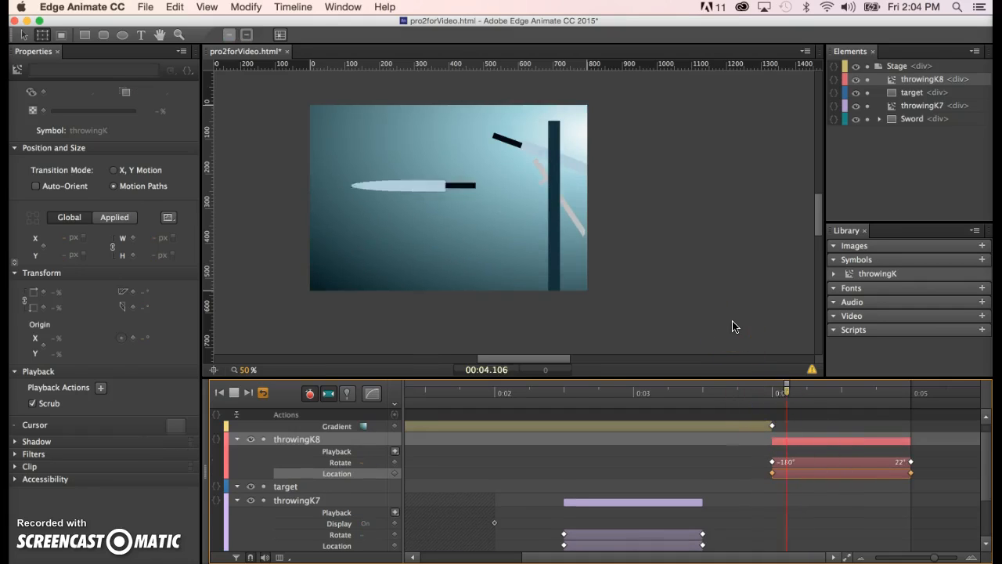
key(space)
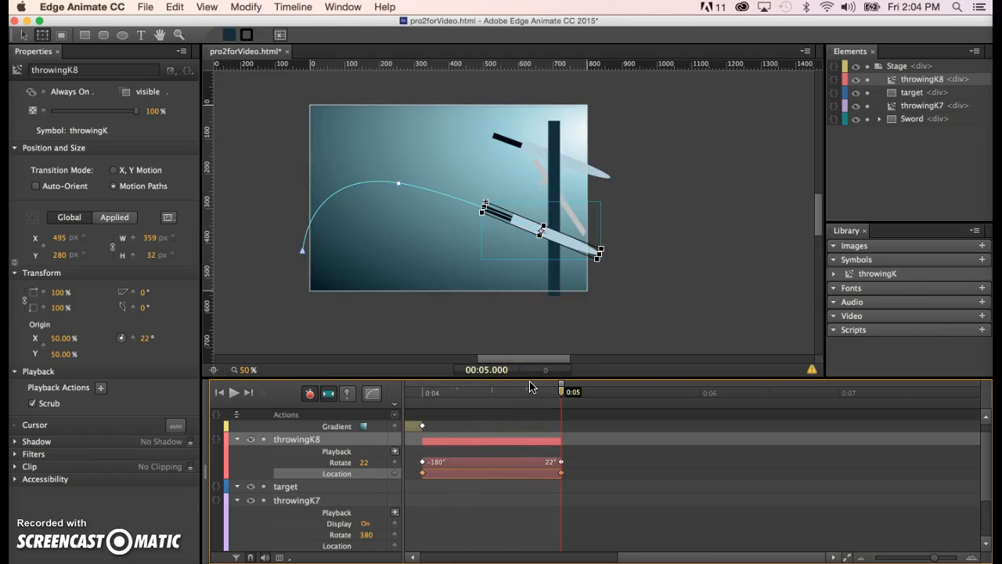
Step: Scrub through throwingK8's transition, back to about 0:04.170 and forward again to 0:05, to examine its motion along the path
scroll(489, 307, down, 2)
scroll(490, 307, left, 2)
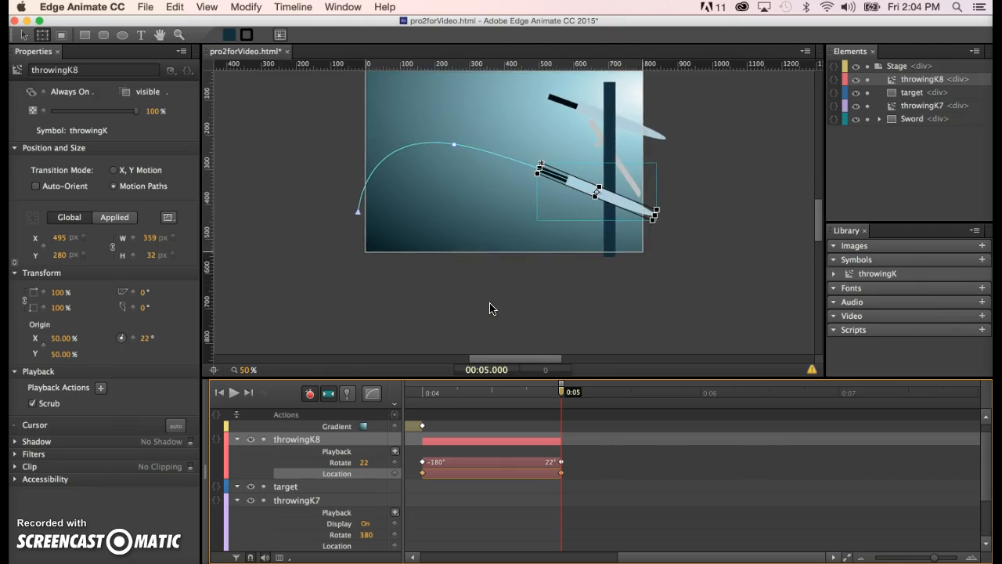
scroll(490, 307, up, 2)
scroll(489, 308, right, 2)
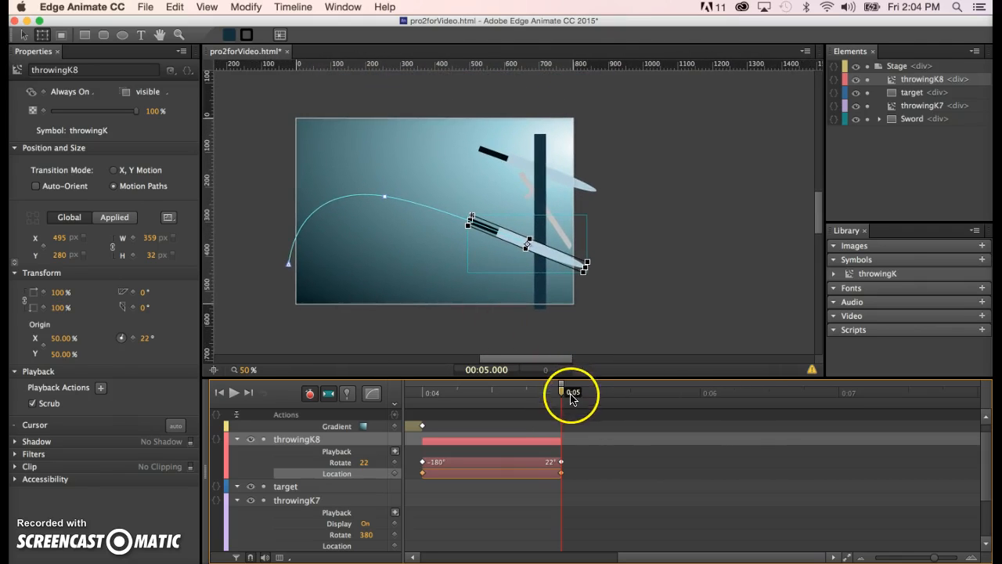
drag(562, 391, 505, 401)
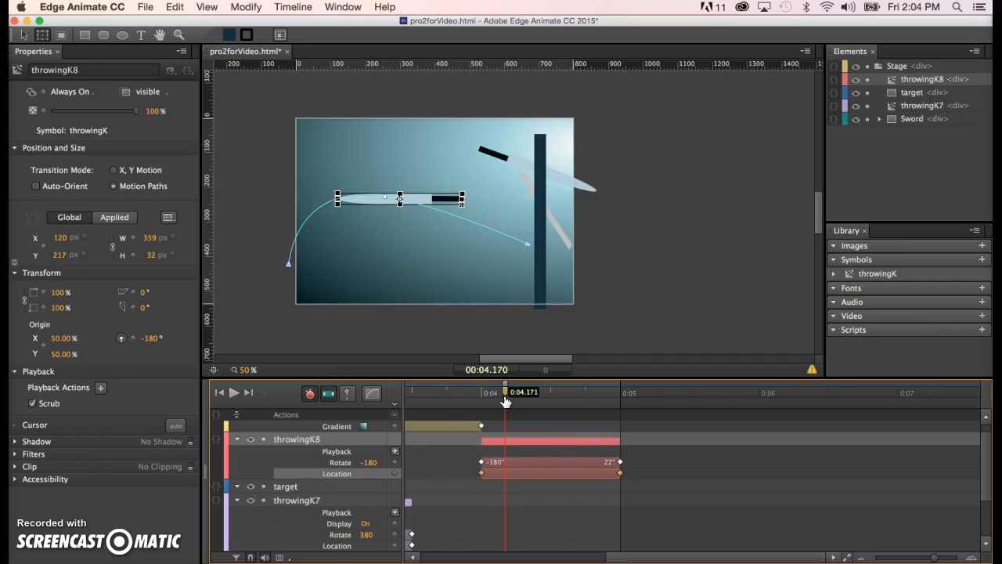
scroll(421, 325, left, 3)
scroll(421, 325, down, 1)
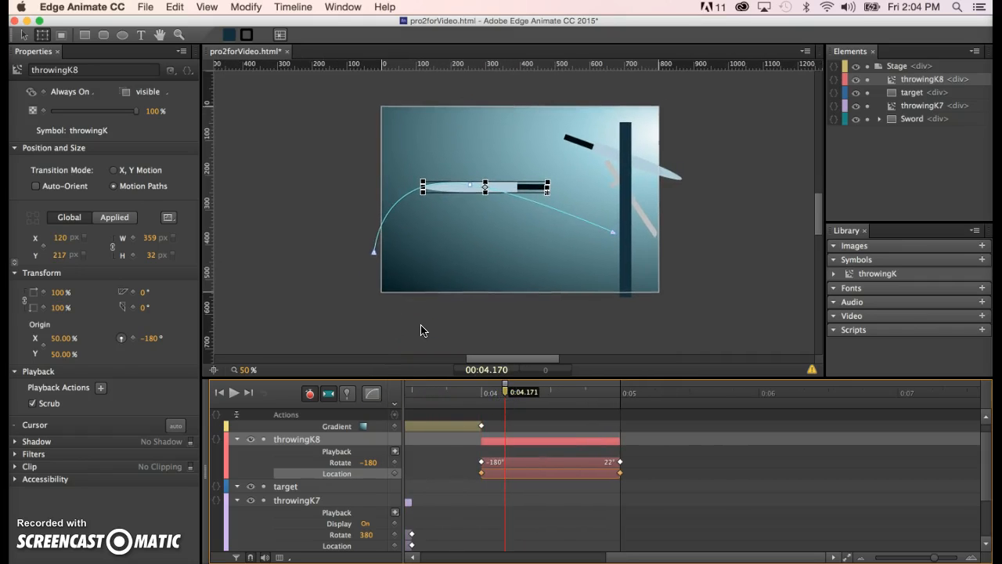
scroll(420, 326, up, 1)
scroll(420, 325, right, 1)
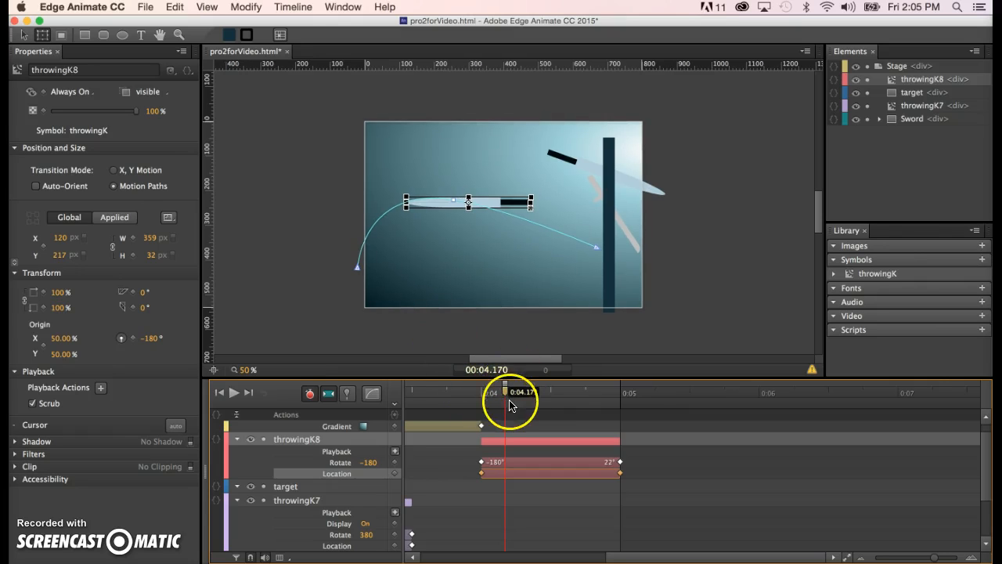
drag(505, 396, 623, 399)
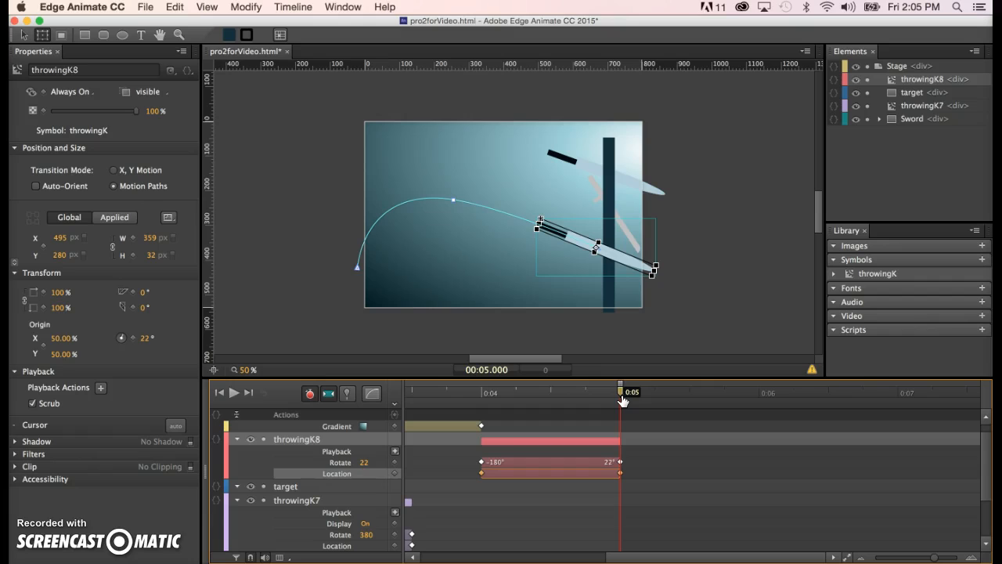
Step: With the playhead at 0:05.500, draw a circle about 103 px wide in the upper-left part of the stage
mouse_move(691, 399)
mouse_down()
mouse_move(709, 398)
mouse_move(692, 399)
mouse_up()
scroll(692, 299, right, 3)
scroll(692, 299, down, 1)
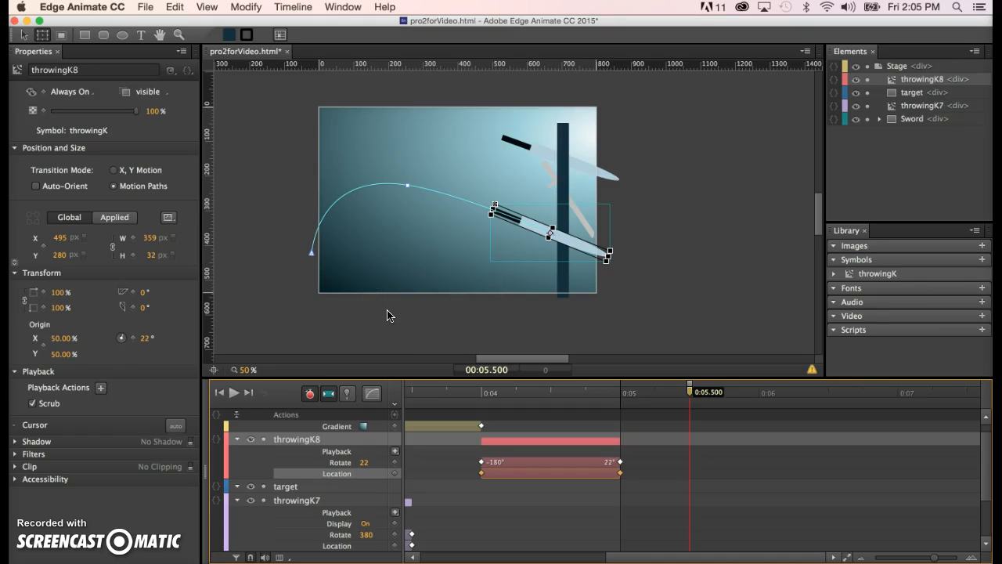
click(122, 35)
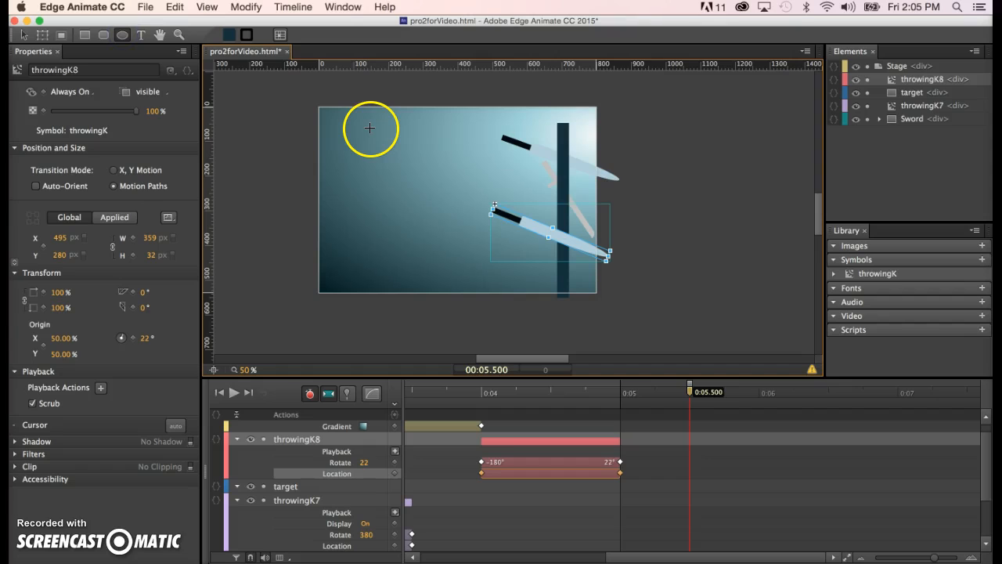
drag(371, 129, 405, 165)
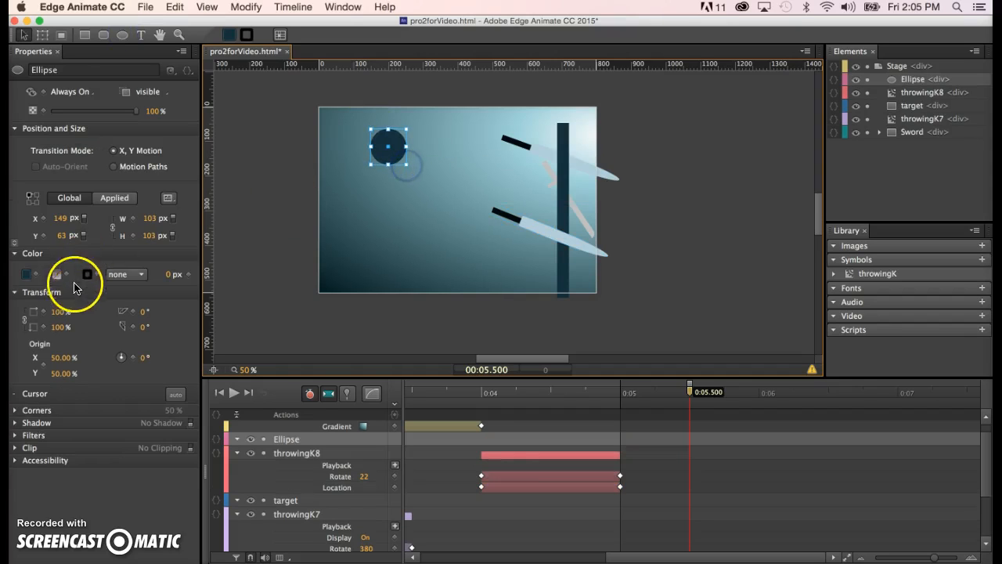
Step: Fill the circle with a bright pinkish red
click(24, 278)
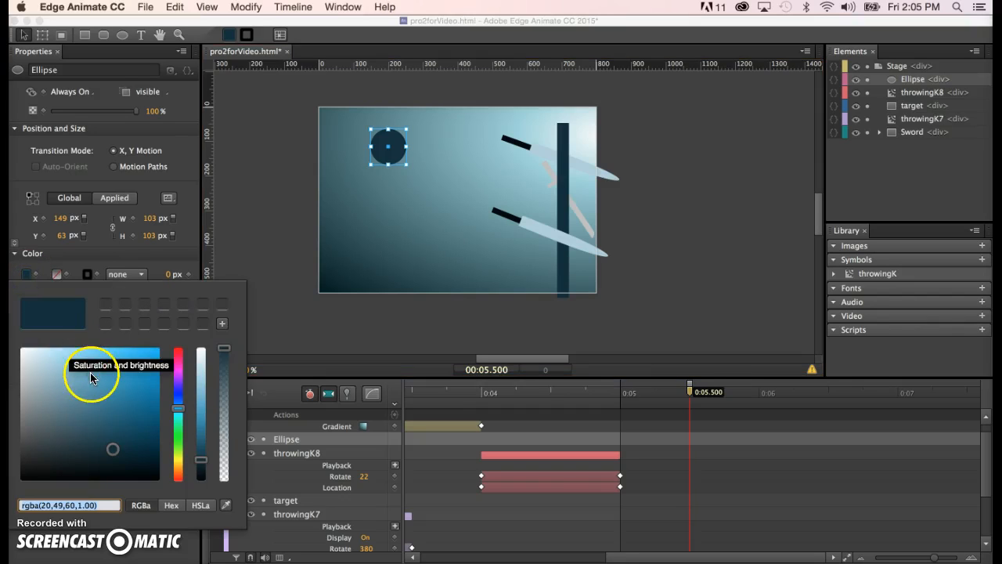
click(178, 354)
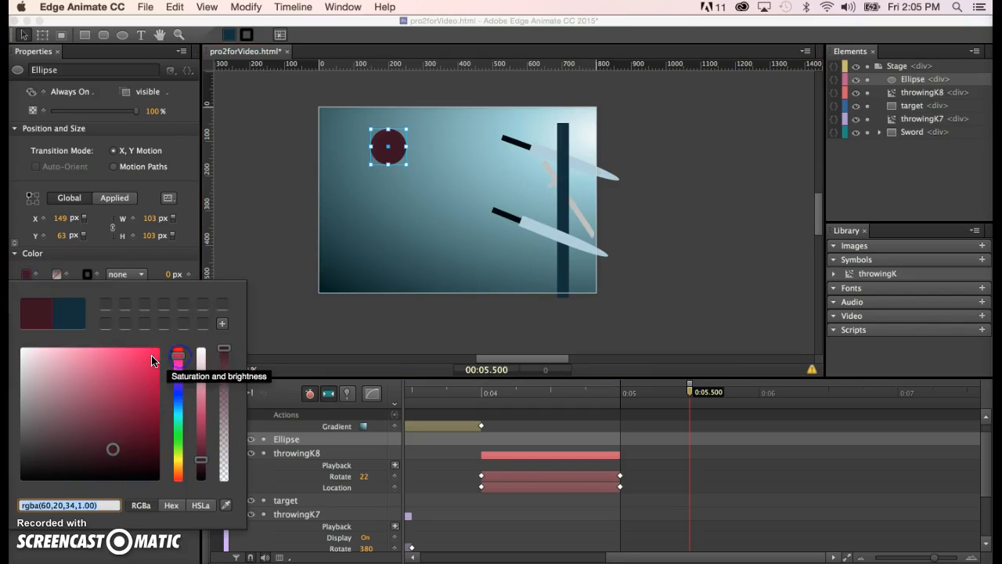
click(142, 359)
click(245, 382)
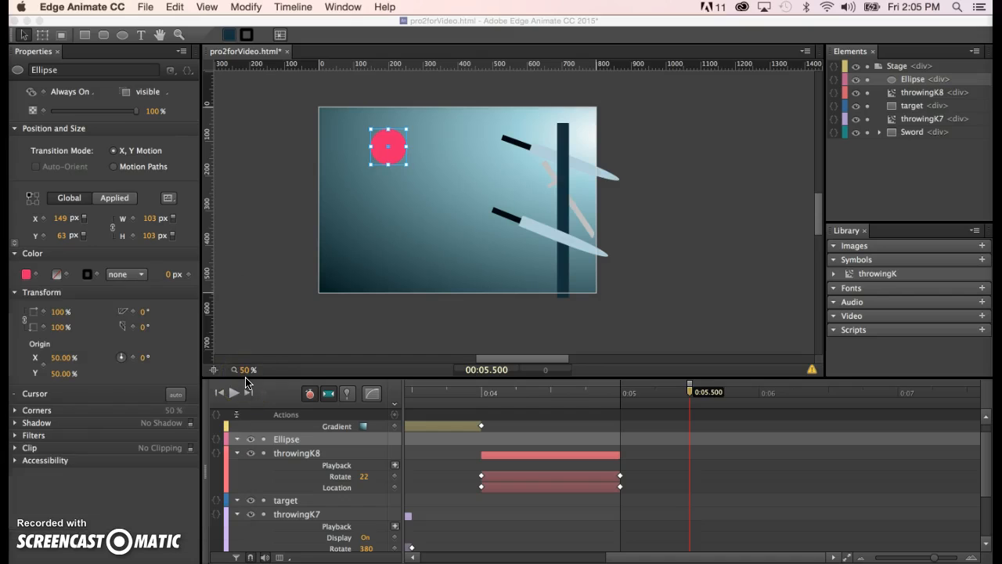
click(420, 210)
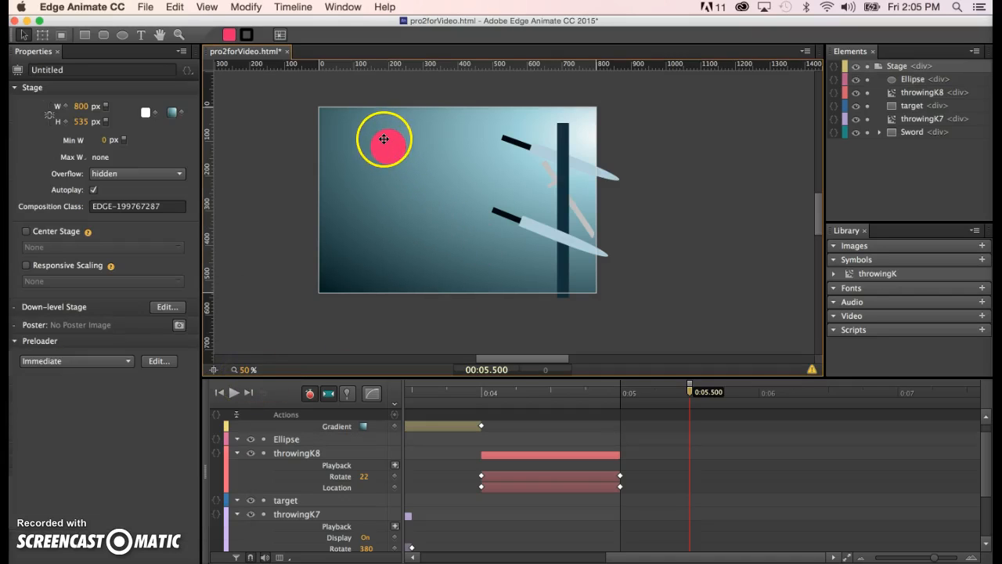
Step: Move the pink circle slightly up and left to about X 134, Y 46 px
drag(383, 139, 391, 143)
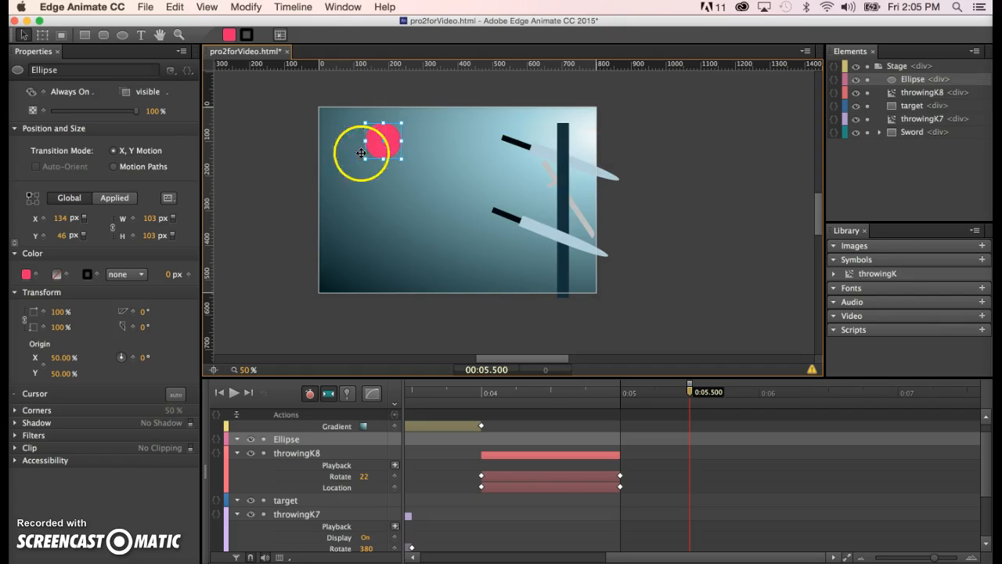
click(296, 160)
click(84, 35)
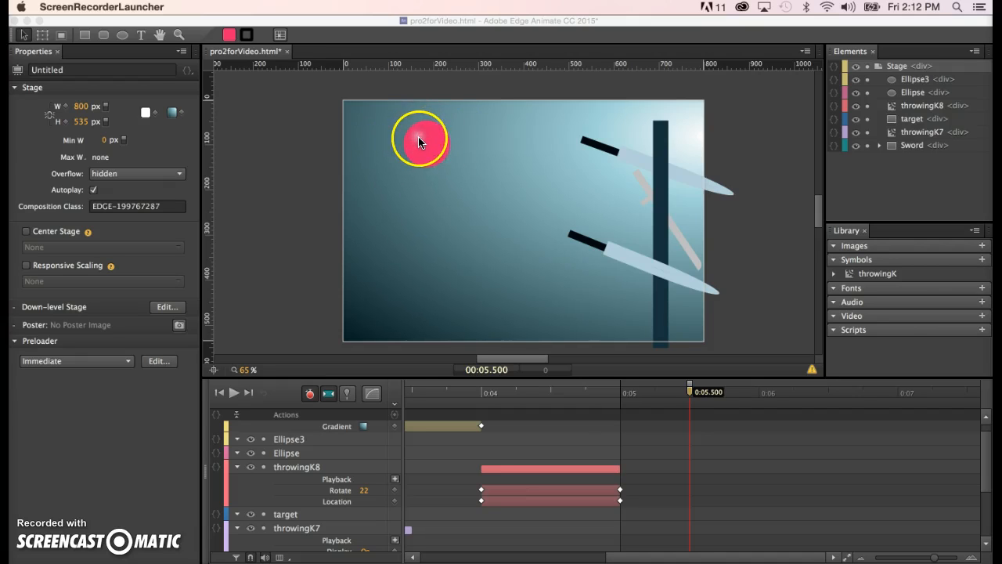
Step: Convert the pink circle and its highlight ellipse together into a symbol named ball
click(310, 126)
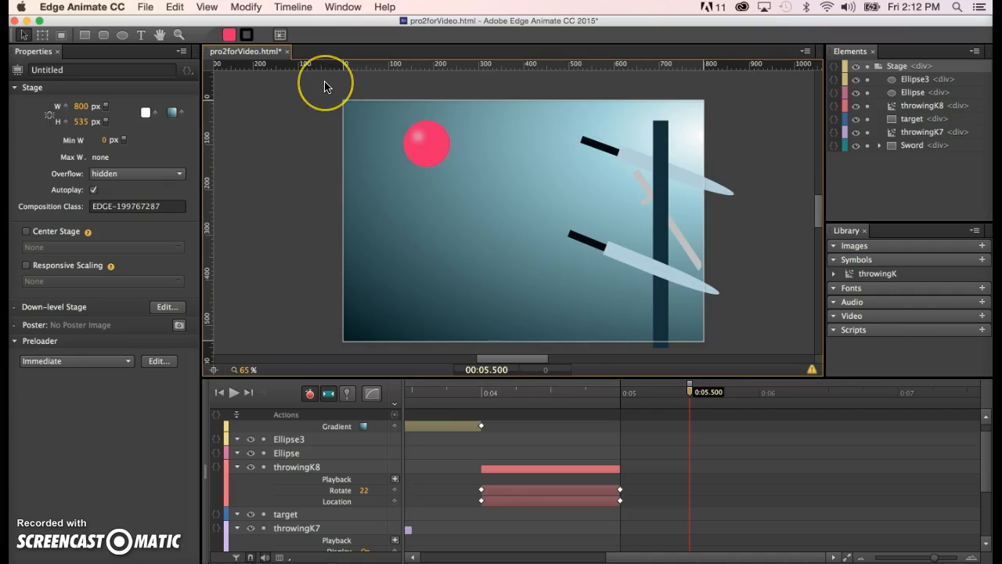
drag(325, 85, 492, 210)
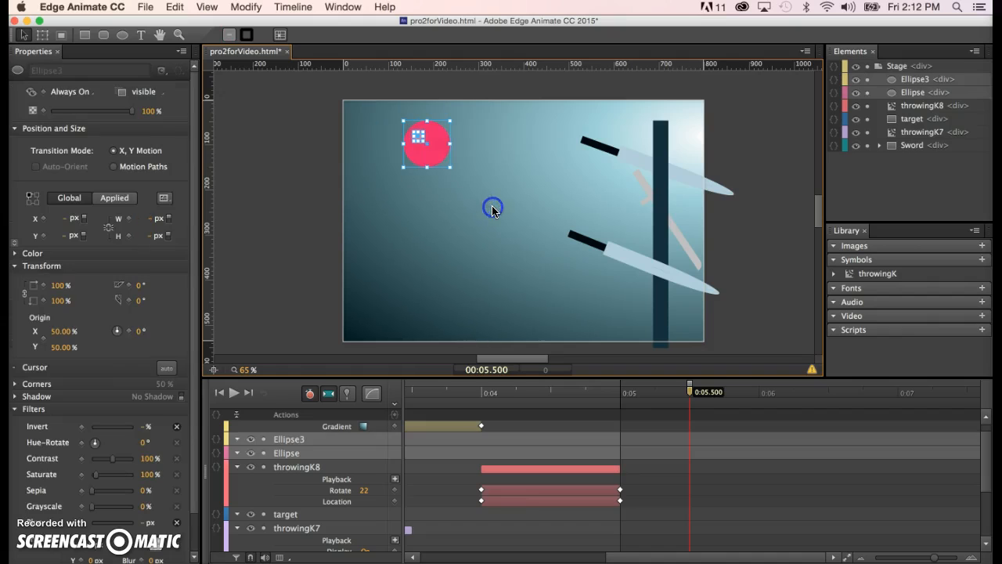
right_click(439, 157)
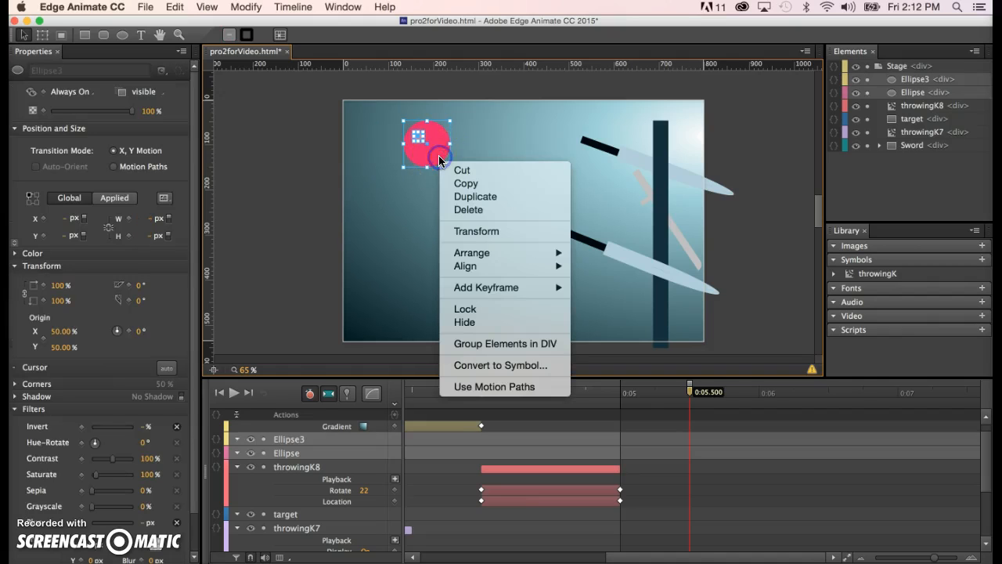
click(503, 368)
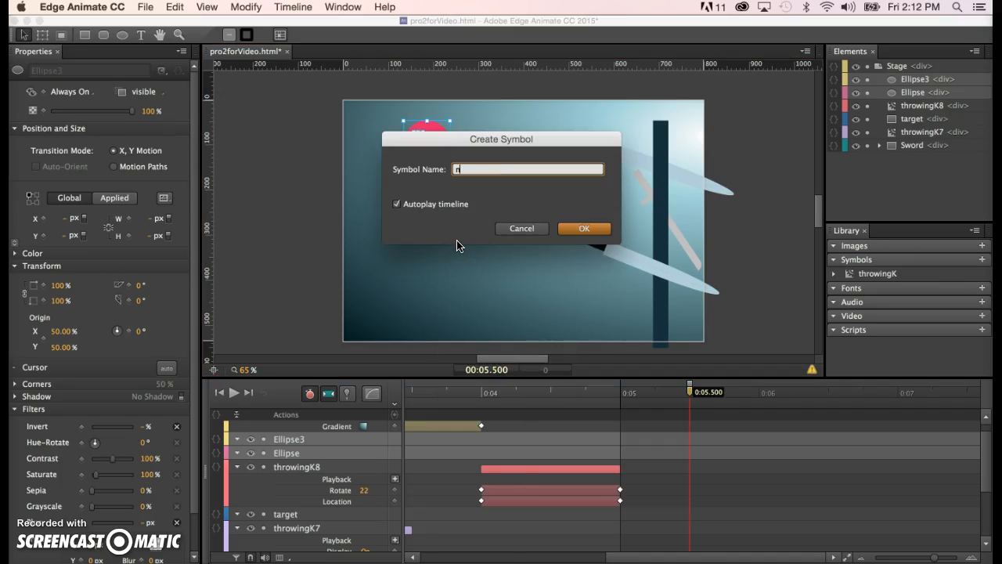
key(BackSpace)
text(ba)
click(599, 231)
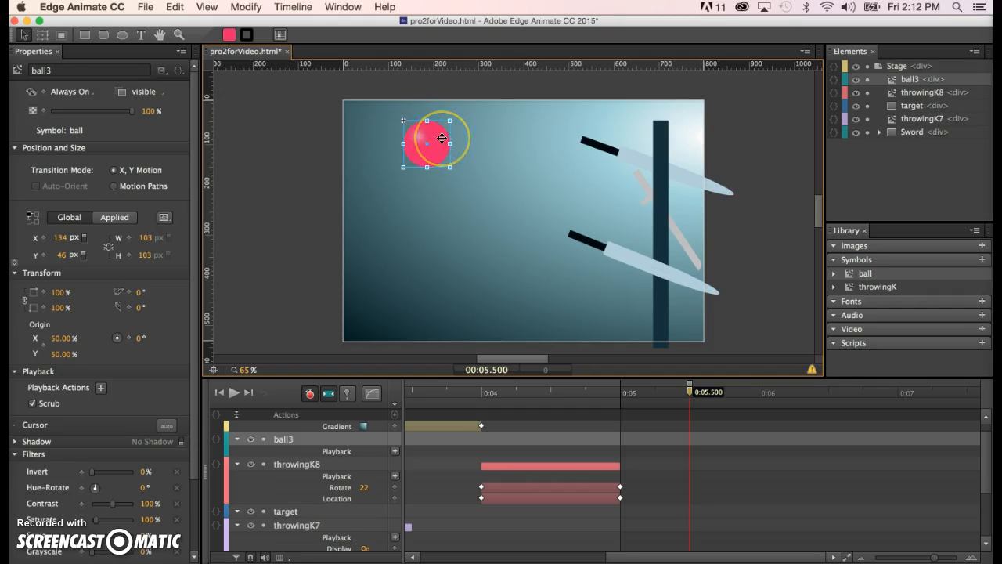
Step: Replace the ball on the stage with a new instance of the ball symbol from the library, placed at about X 62, Y -40 px
key(Delete)
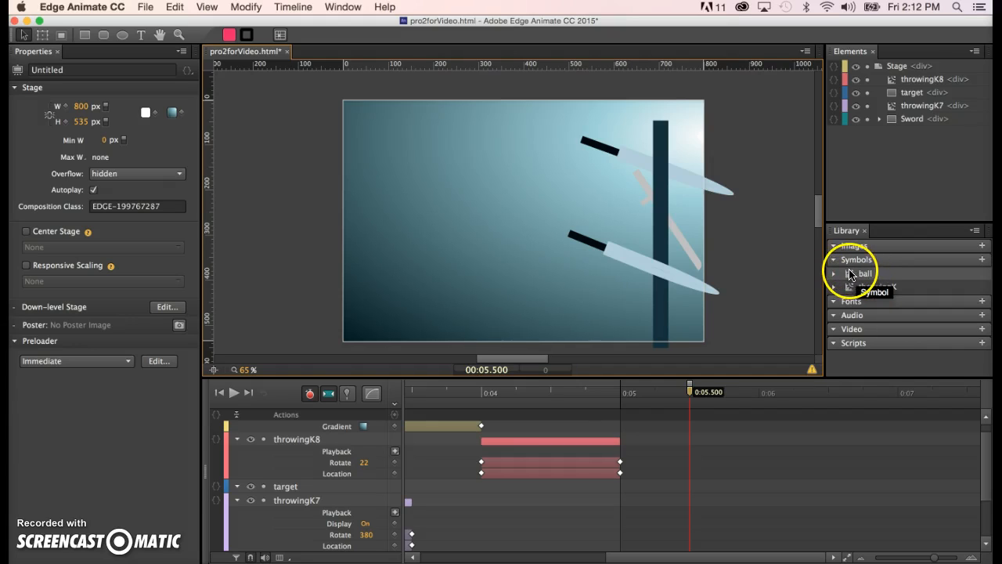
drag(850, 277, 407, 146)
drag(436, 177, 399, 113)
click(434, 232)
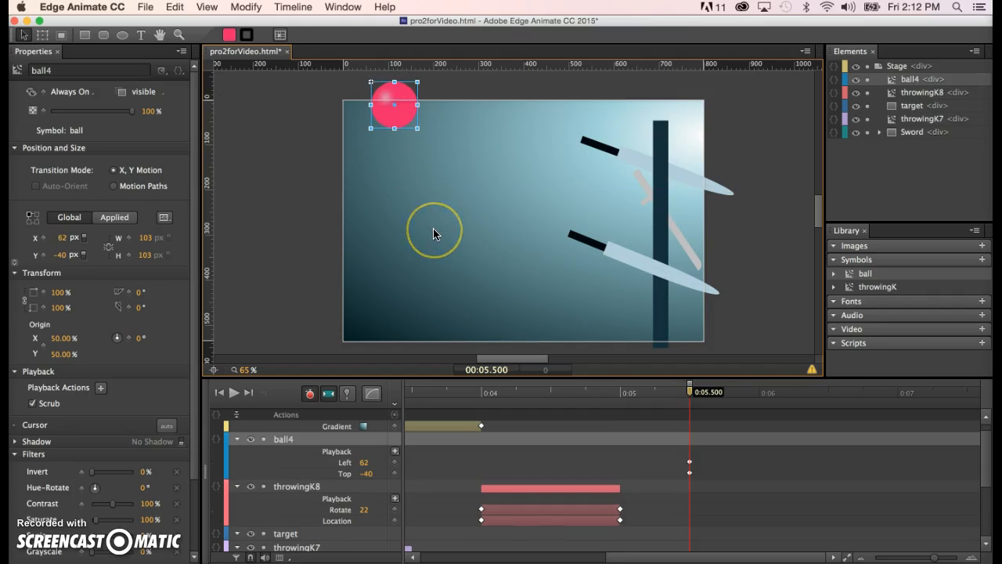
scroll(433, 229, right, 3)
scroll(433, 229, up, 1)
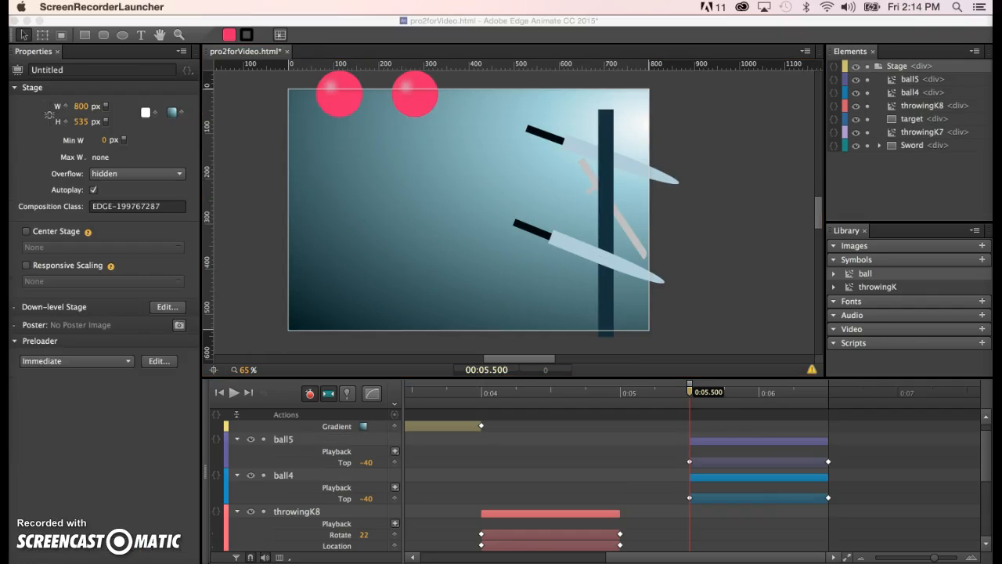
Step: Play the animation from 0:05.500 to watch both balls drop, continuing through its loop back to the start
click(716, 318)
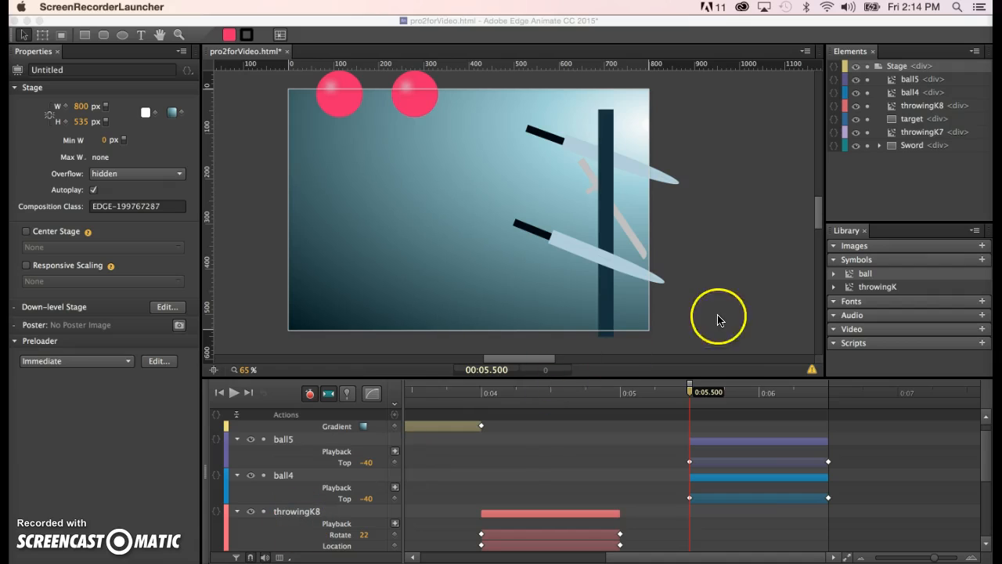
key(space)
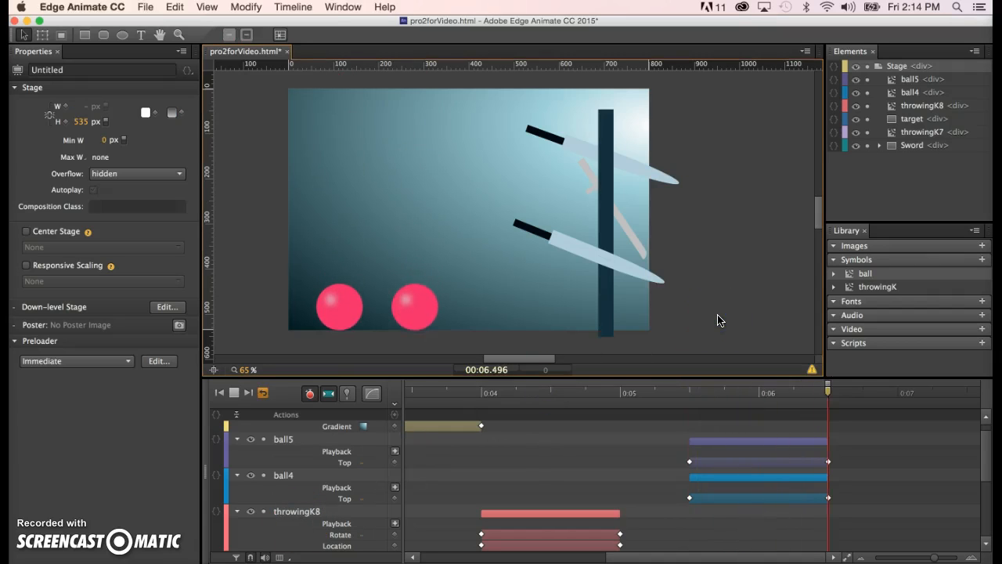
key(space)
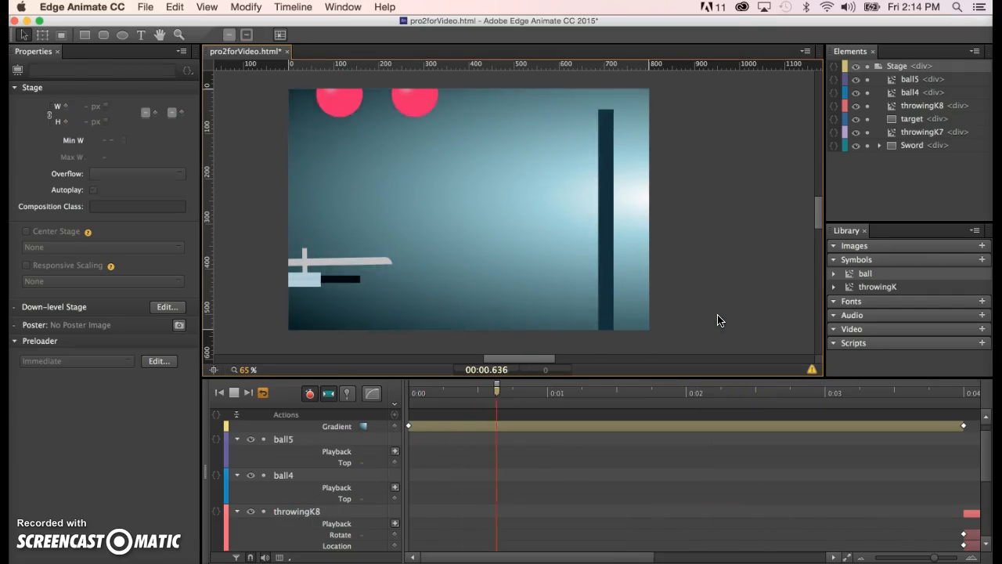
scroll(719, 319, right, 3)
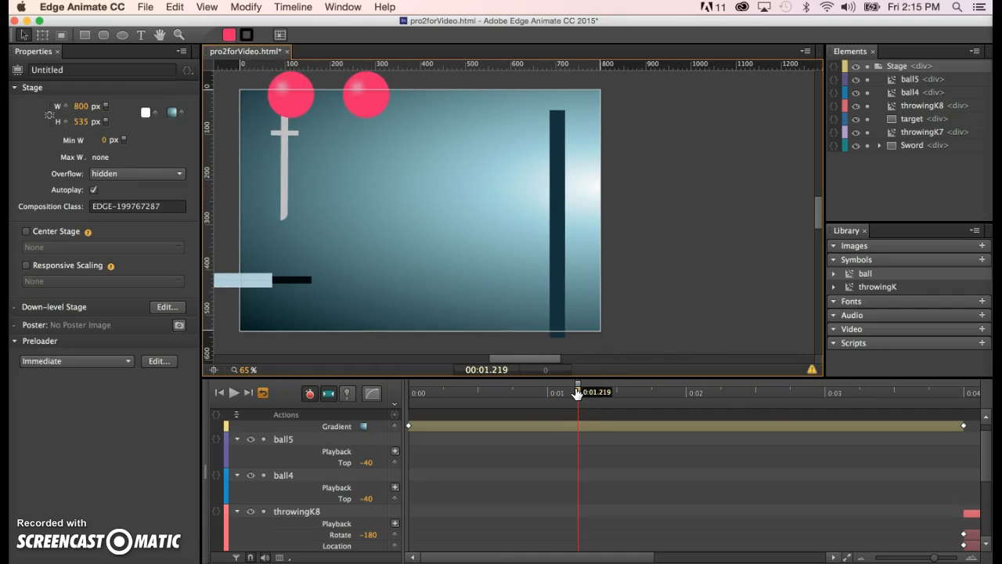
Step: Preview the ball drops from just before their transitions begin, and scrub back to about 0:05.956
drag(608, 556, 869, 557)
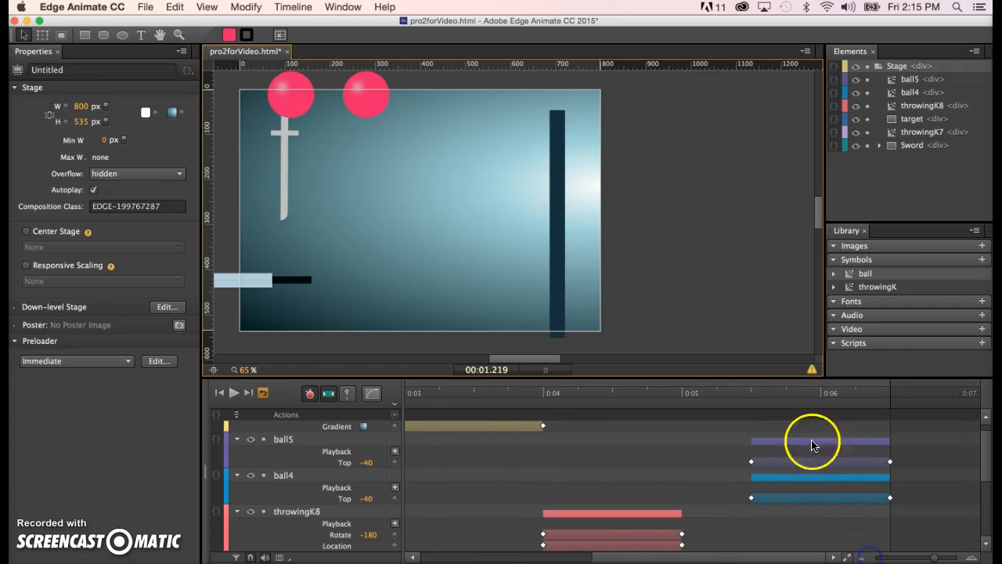
click(732, 396)
key(space)
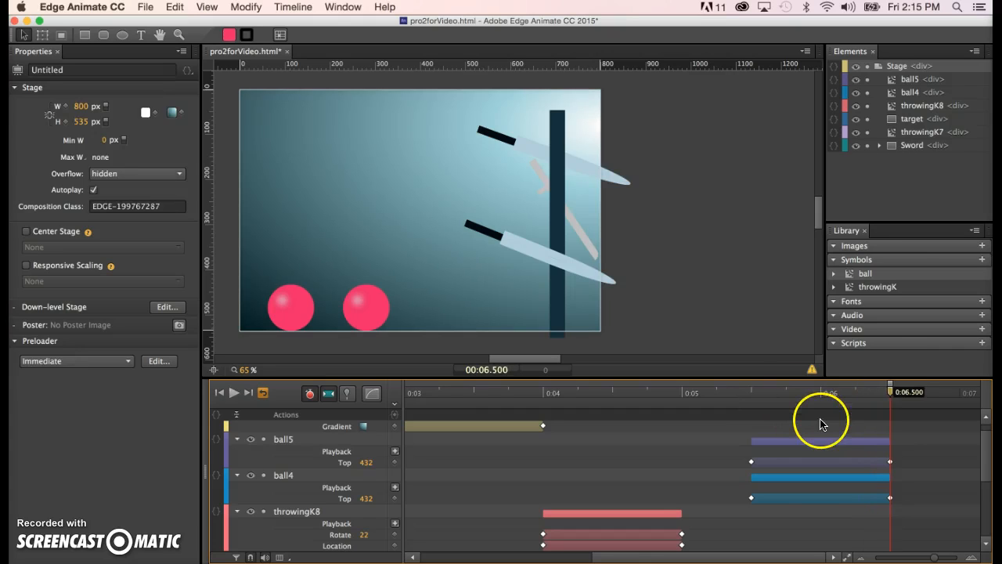
drag(890, 394, 814, 394)
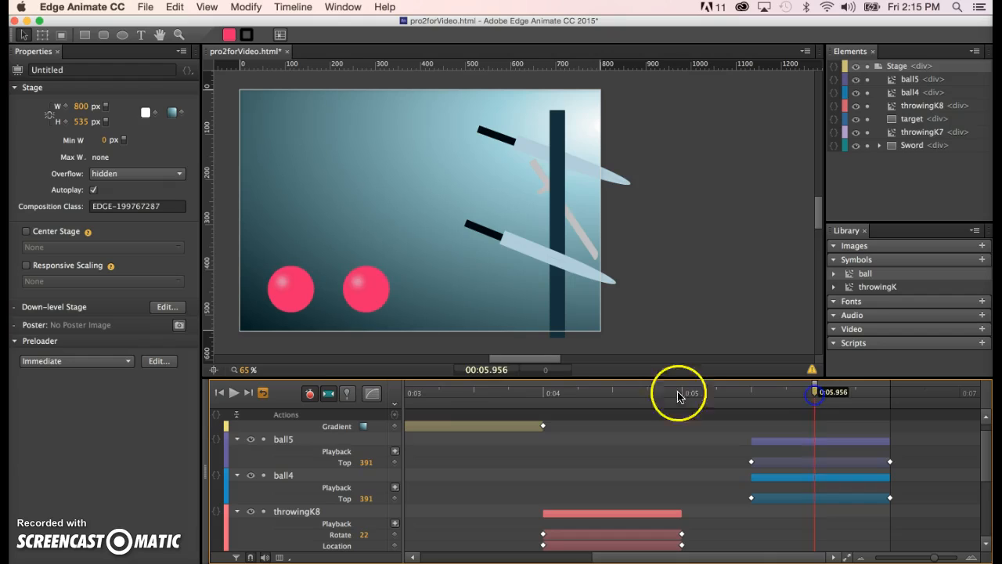
Step: Set the easing of ball4's drop transition to Linear
click(373, 393)
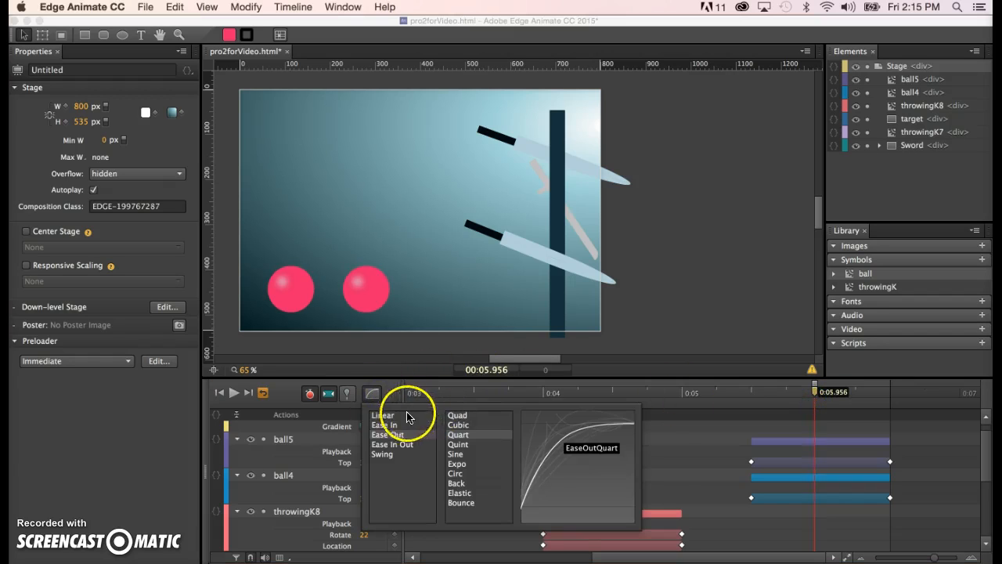
click(399, 415)
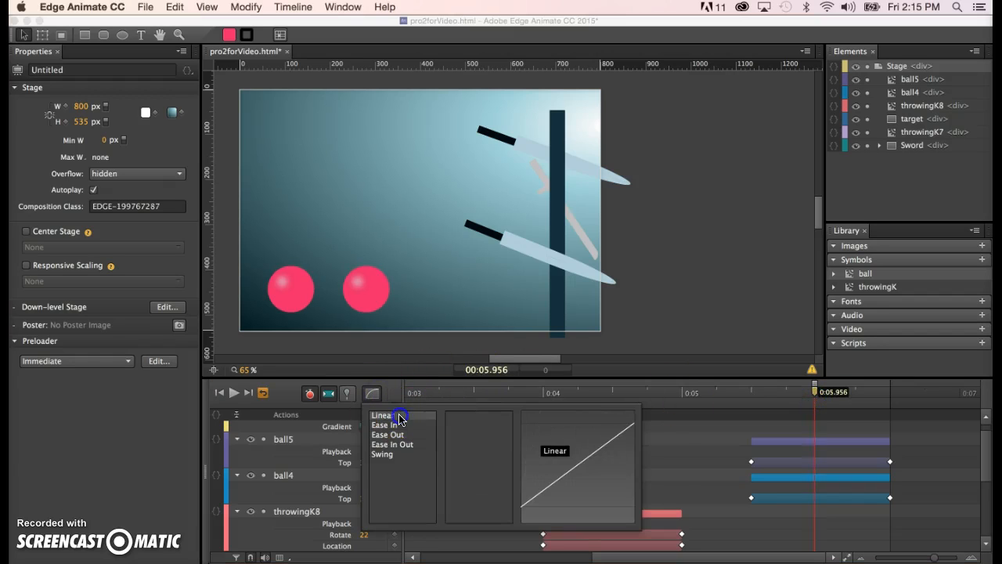
click(799, 477)
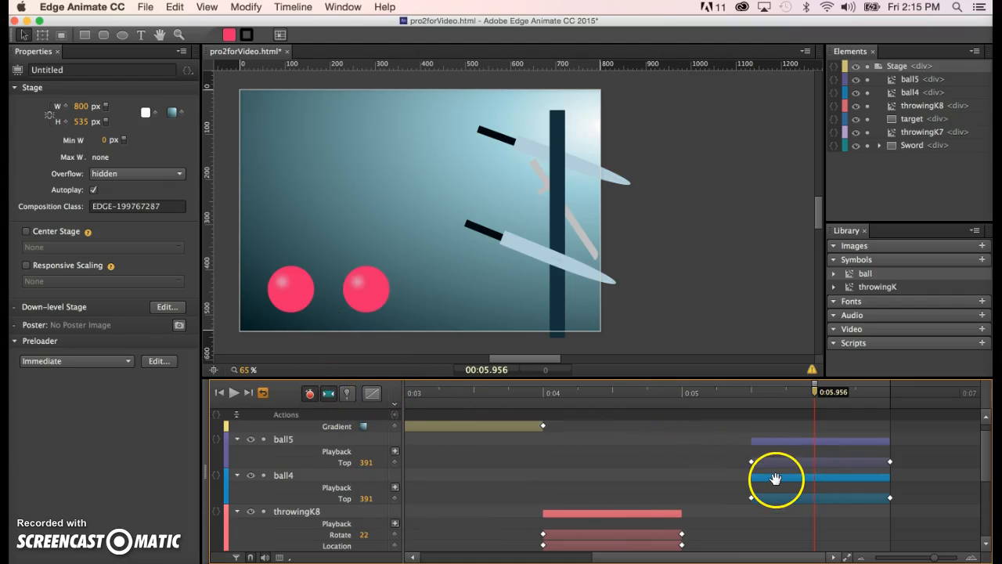
click(775, 479)
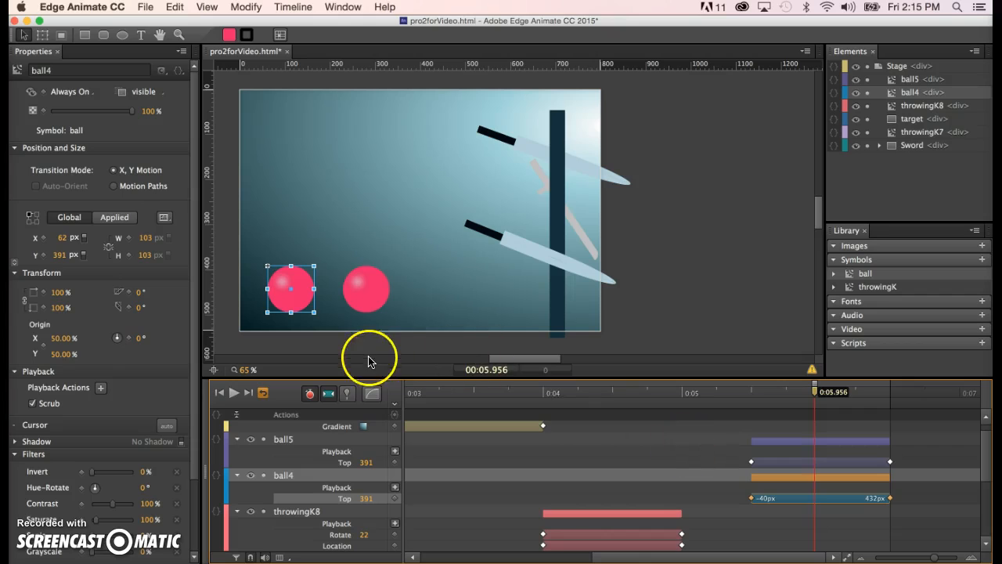
click(372, 393)
click(395, 416)
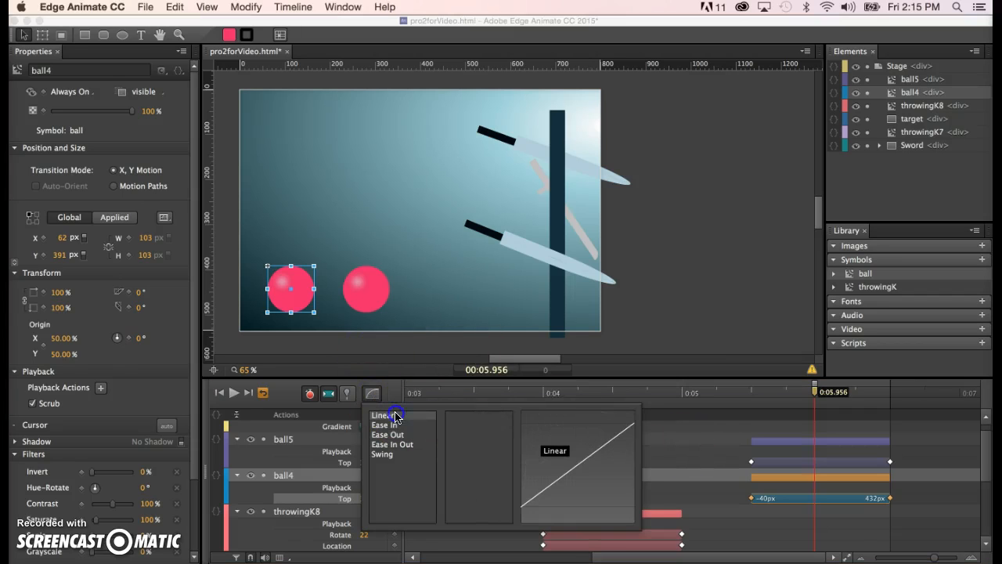
click(788, 443)
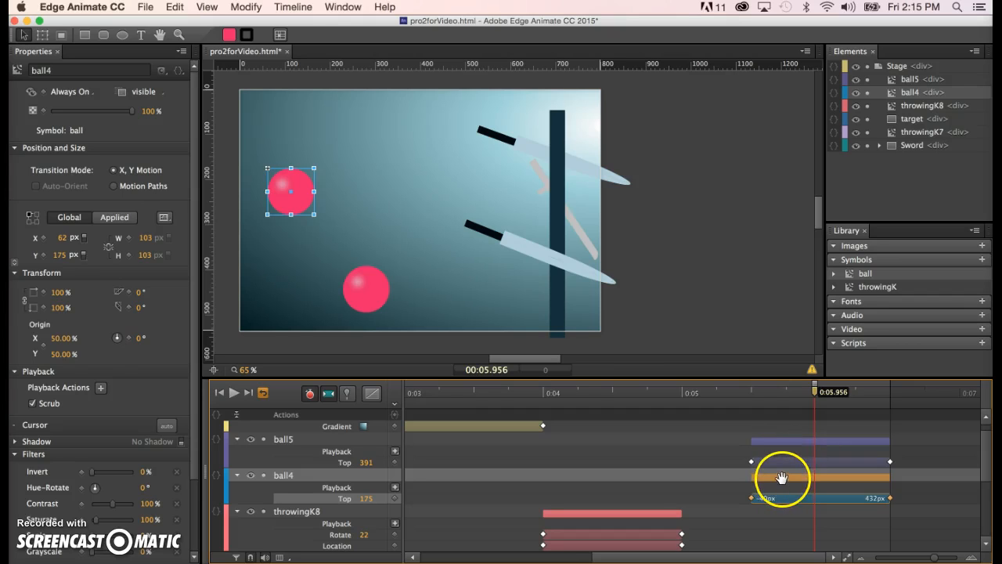
Step: Play the two ball drops from just before their transitions, and return the playhead to 0:05.395
click(721, 394)
key(space)
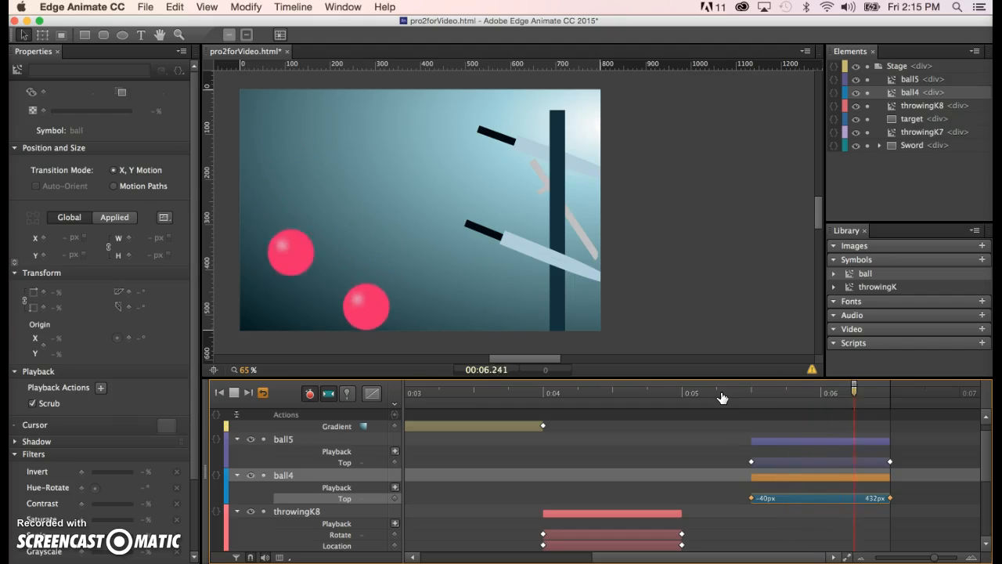
key(space)
click(567, 394)
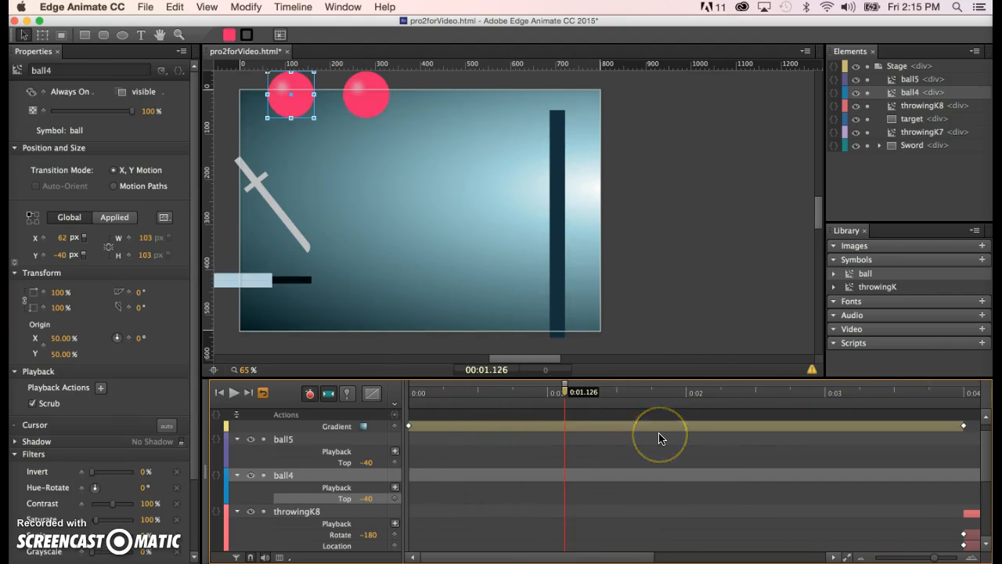
scroll(659, 439, right, 10)
click(737, 395)
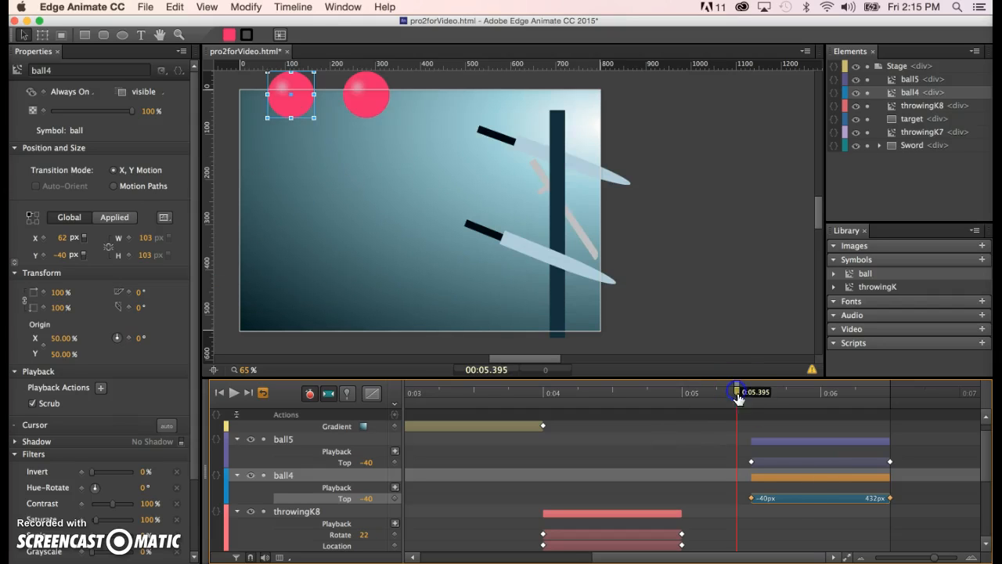
Step: Set the easing of ball5's drop transition to Linear
click(797, 445)
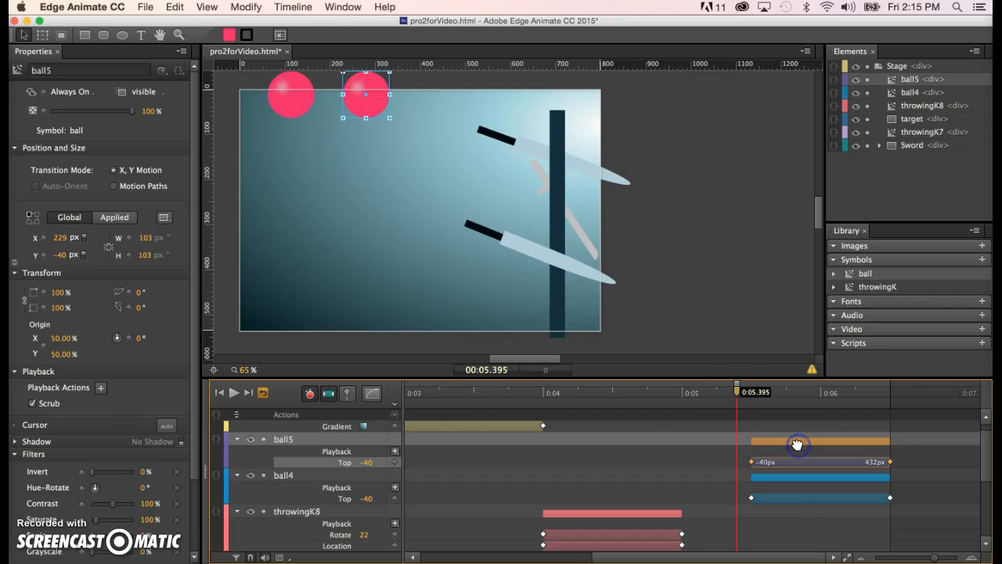
click(369, 393)
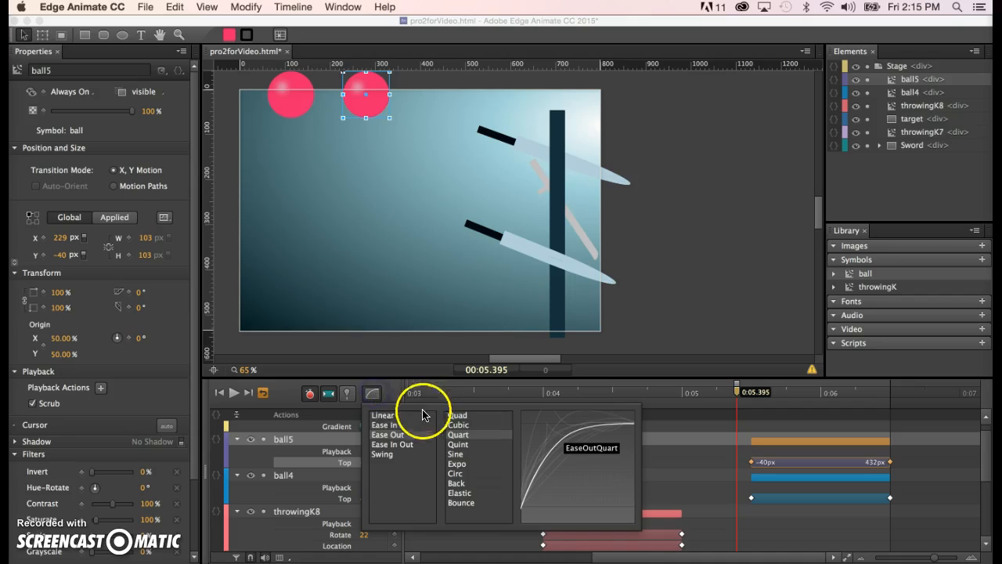
click(384, 416)
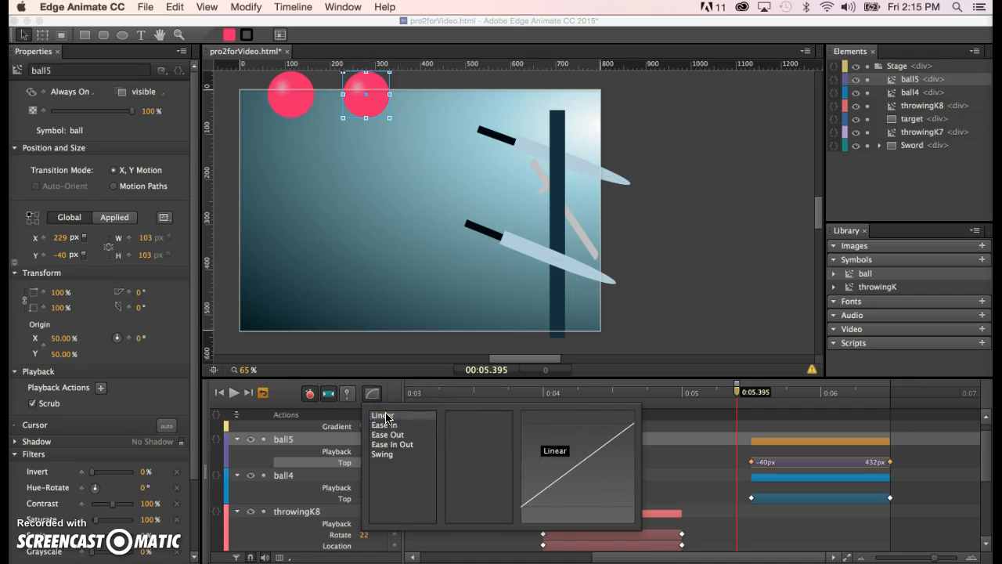
click(386, 416)
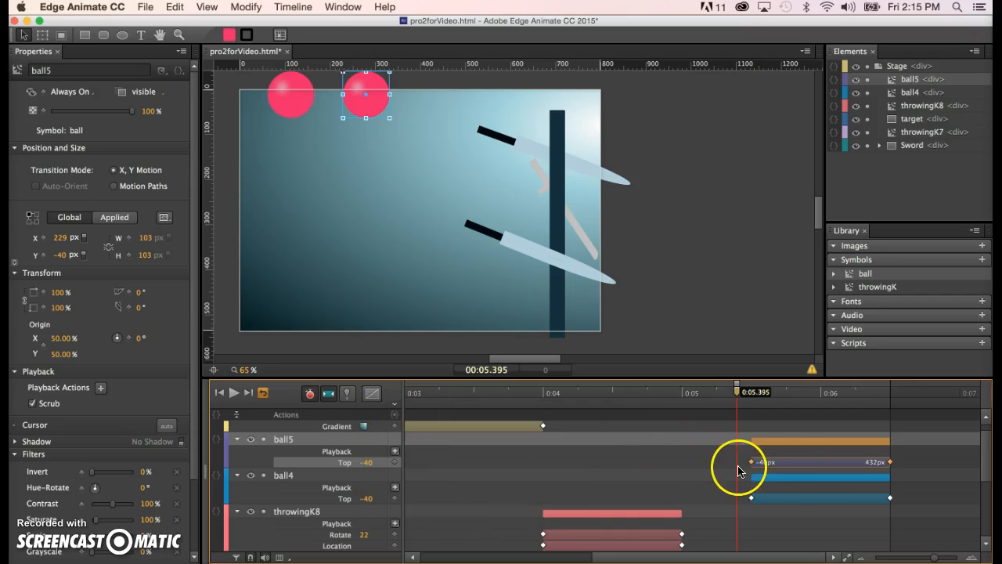
Step: Play both ball drops from 0:05.395 to compare them, and return the playhead to 0:05.347
click(793, 486)
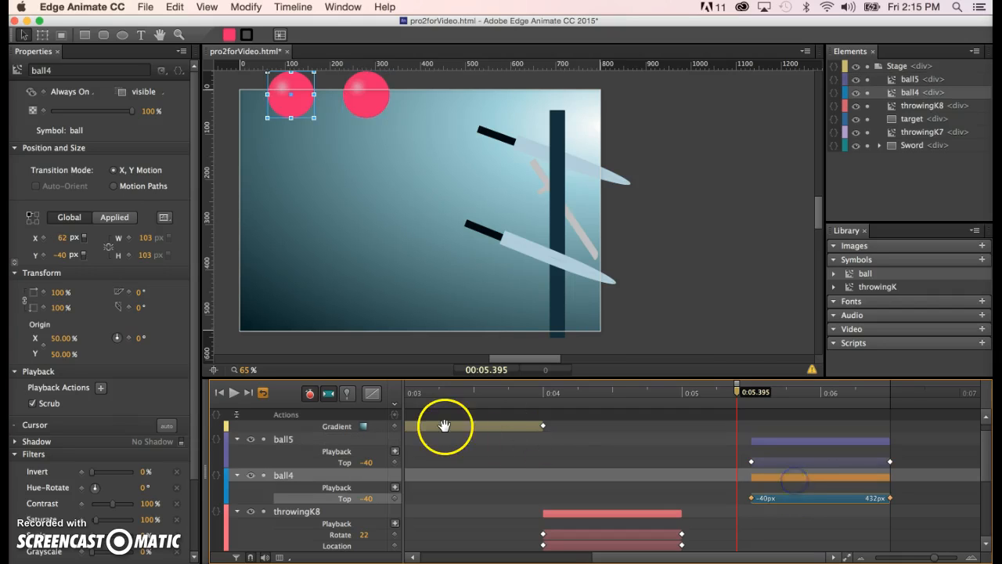
key(space)
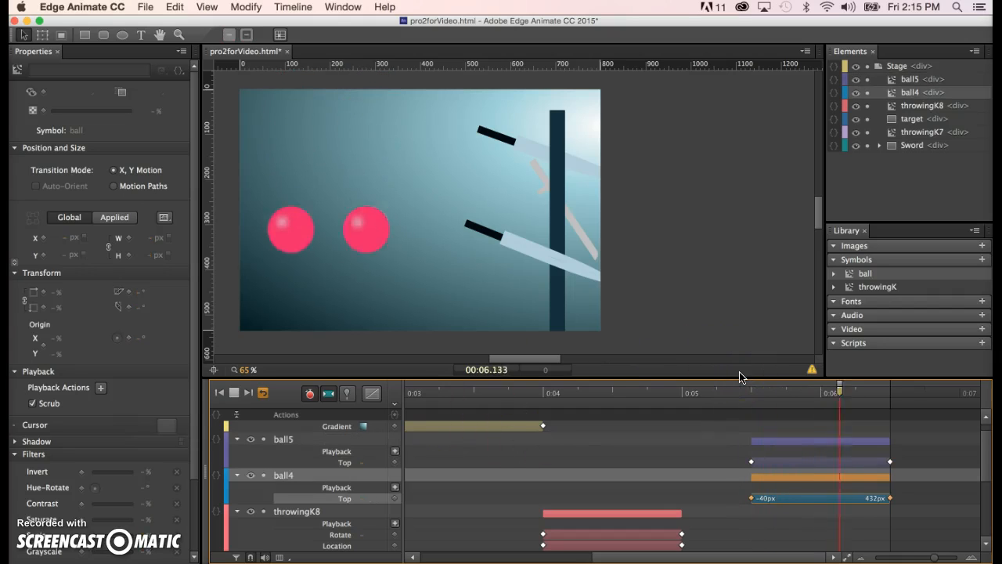
click(730, 394)
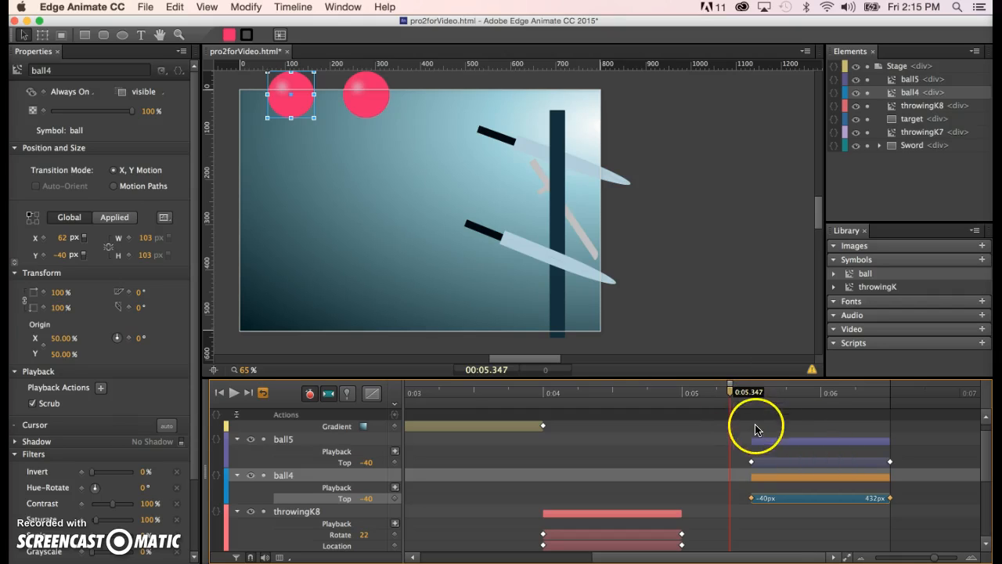
Step: Set the easing of ball5's drop transition to Ease In Bounce
click(787, 443)
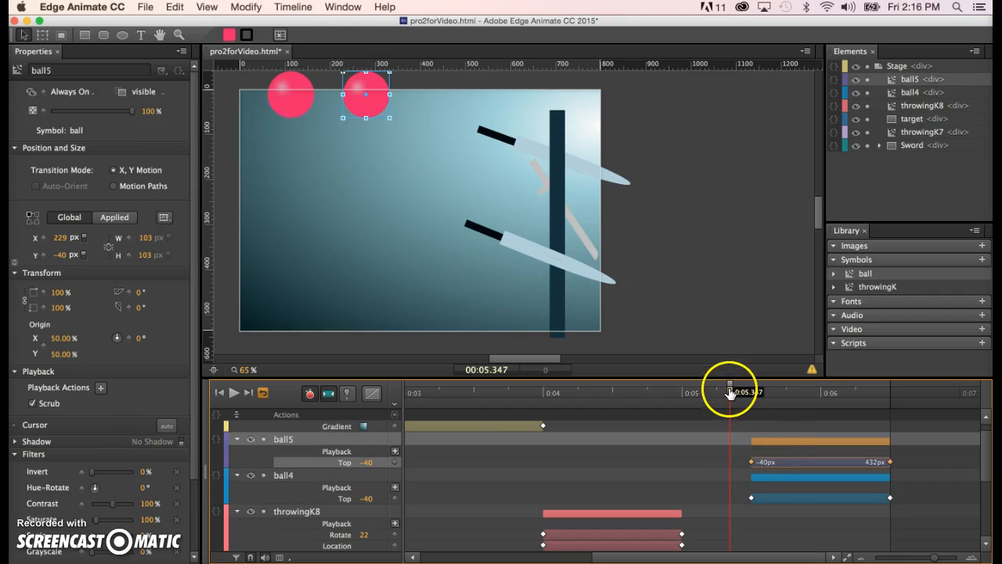
click(375, 395)
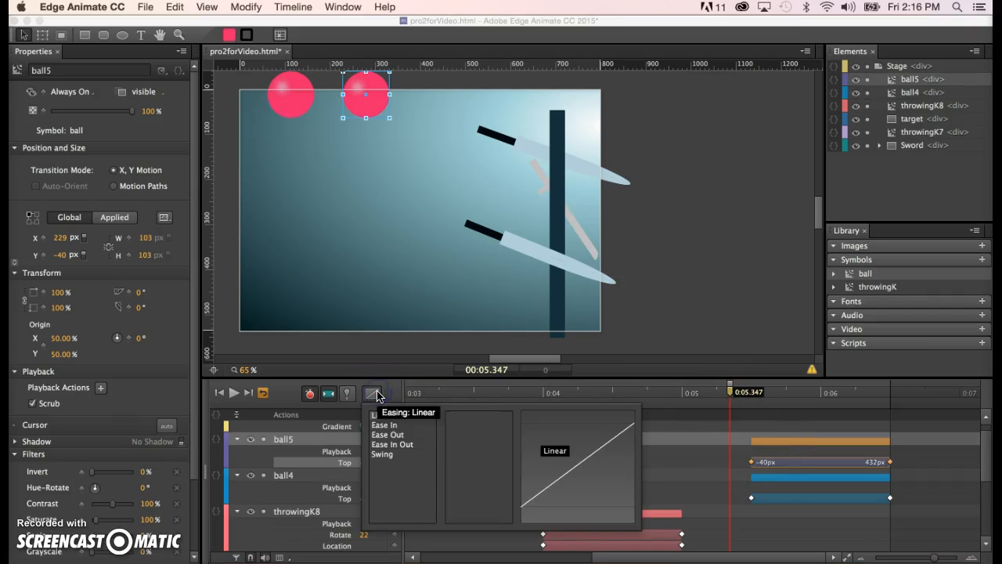
click(389, 428)
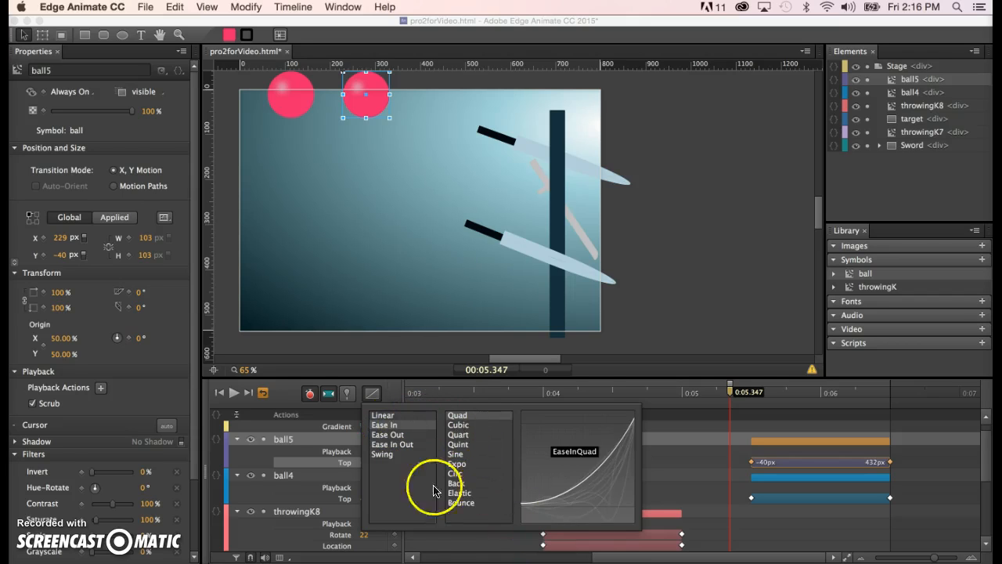
click(459, 504)
click(640, 313)
Step: Play the ball drops twice from just before their transitions to compare ball5's Ease In Bounce motion with ball4's
key(space)
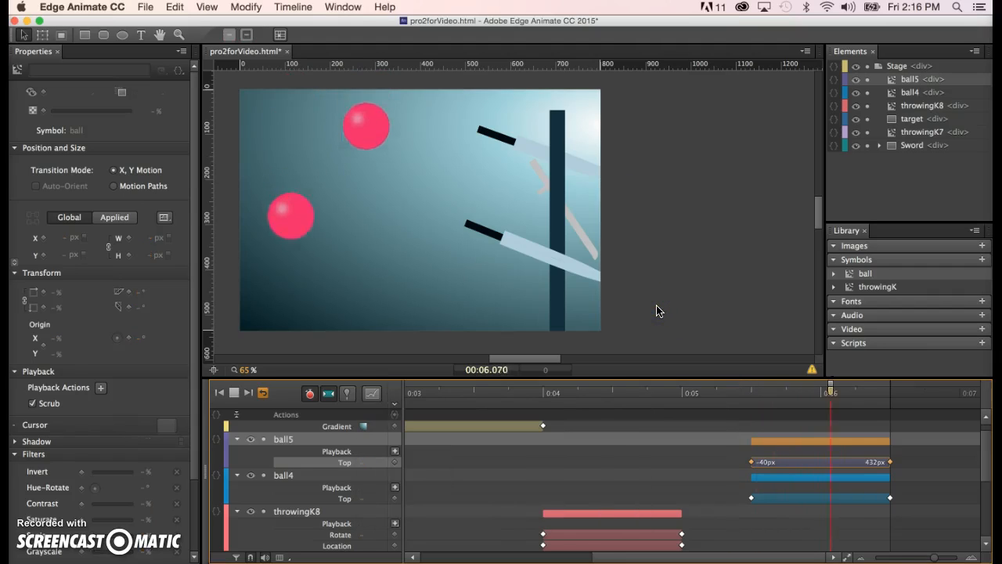
click(733, 394)
key(space)
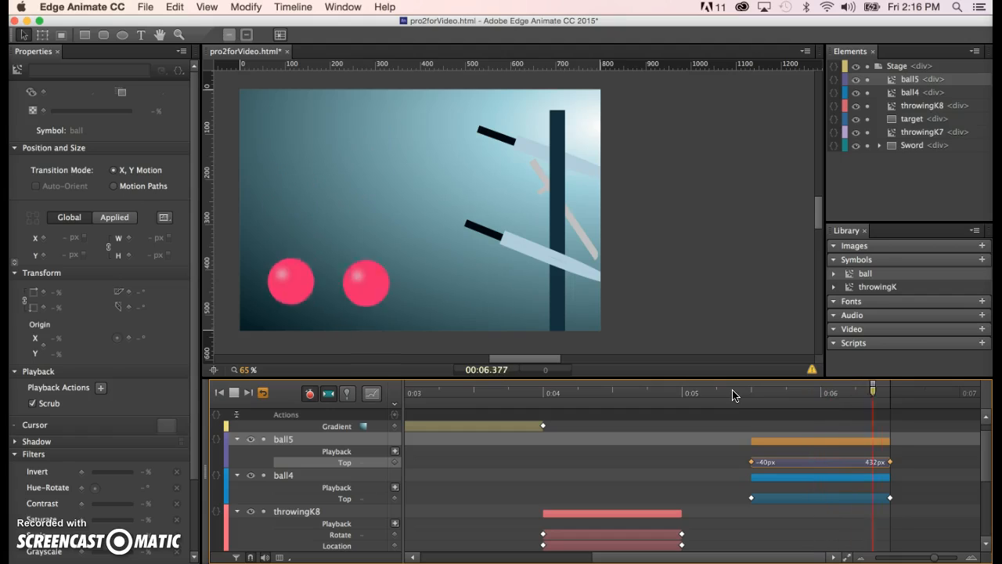
Step: Set the easing of ball5's drop transition to Ease Out Bounce and preview the drops from the transitions' start
click(371, 394)
click(391, 435)
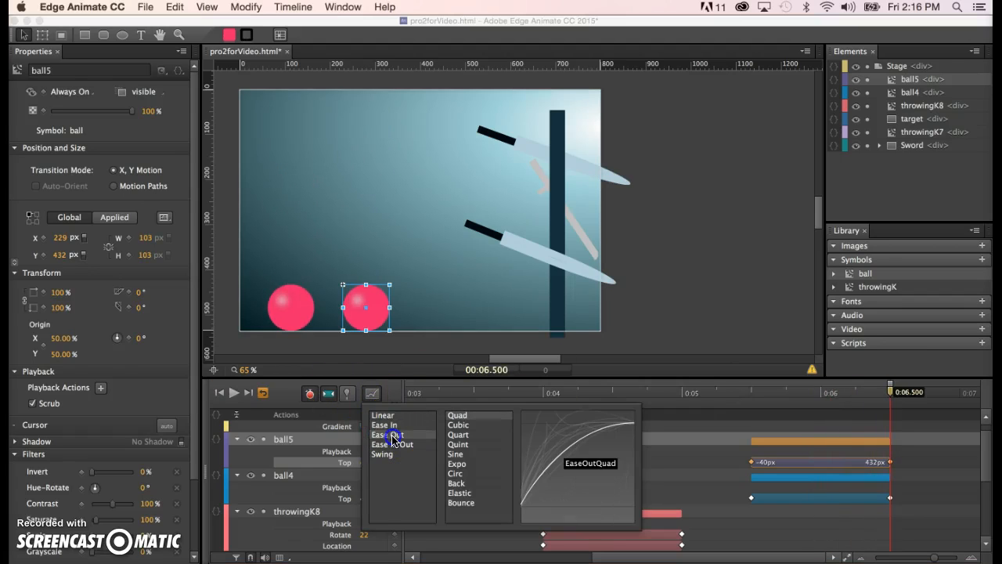
click(462, 504)
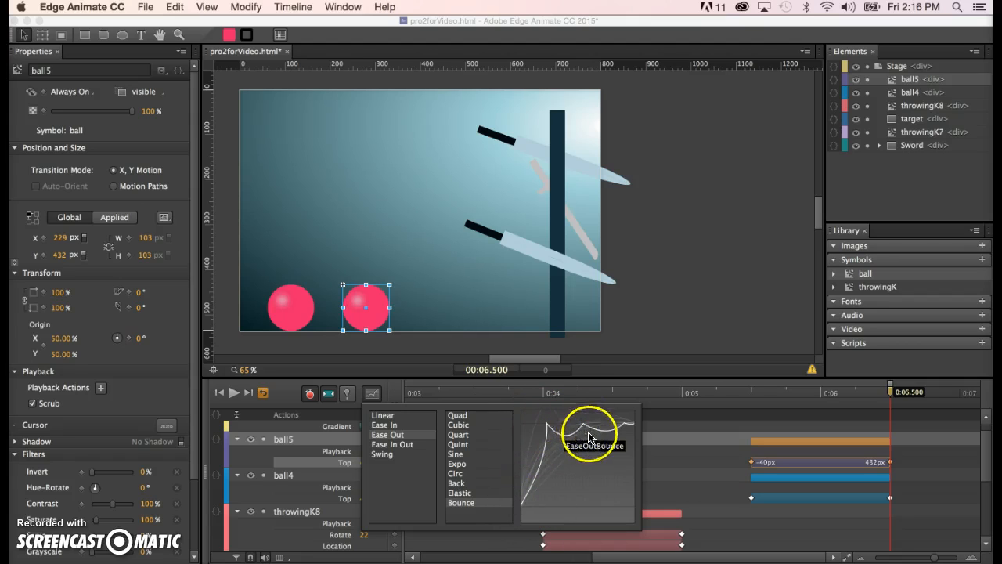
click(710, 374)
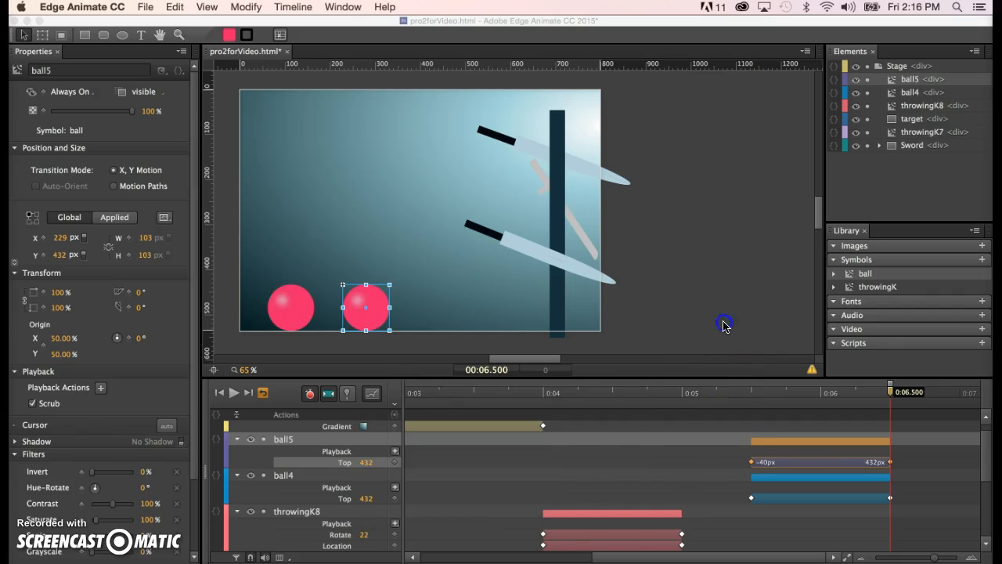
click(752, 394)
key(space)
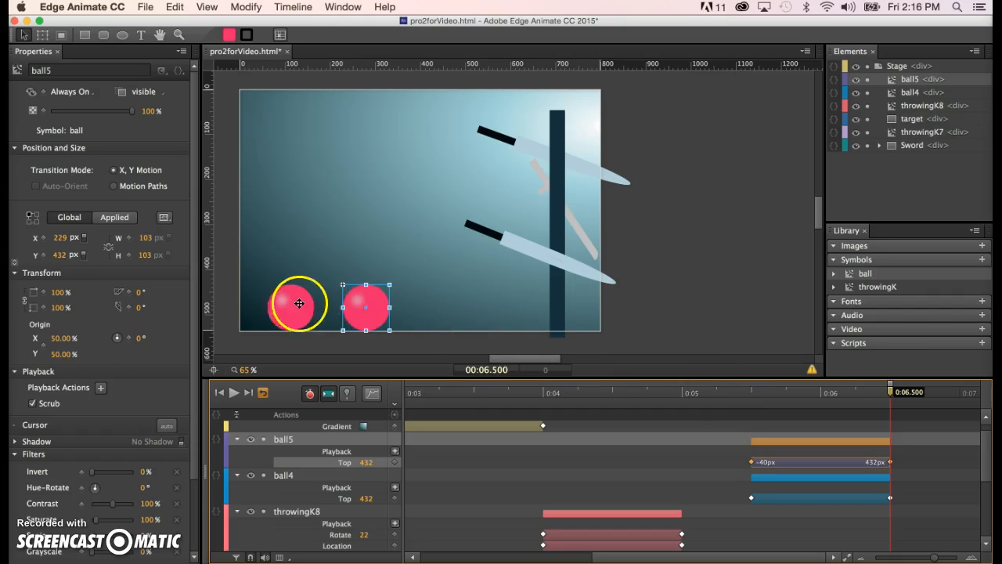
Step: Set the easing of ball4's drop transition to Ease Out Elastic and play the drops from about 0:05.500
click(793, 479)
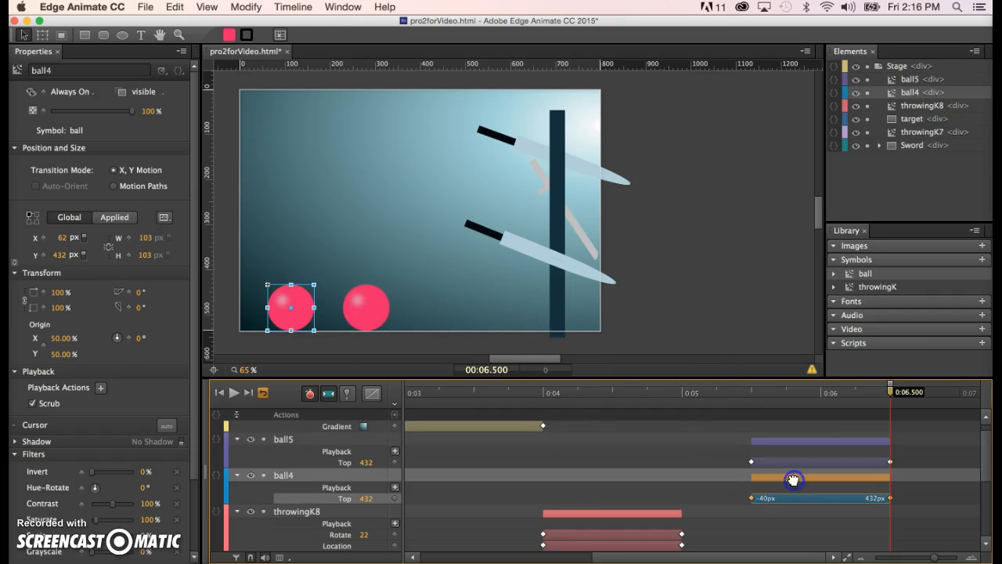
click(373, 394)
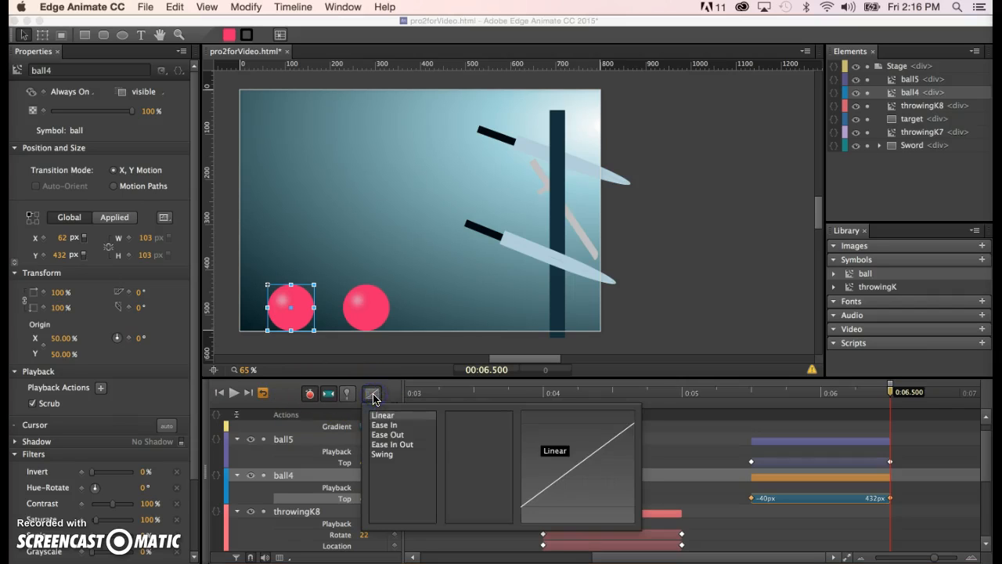
click(401, 436)
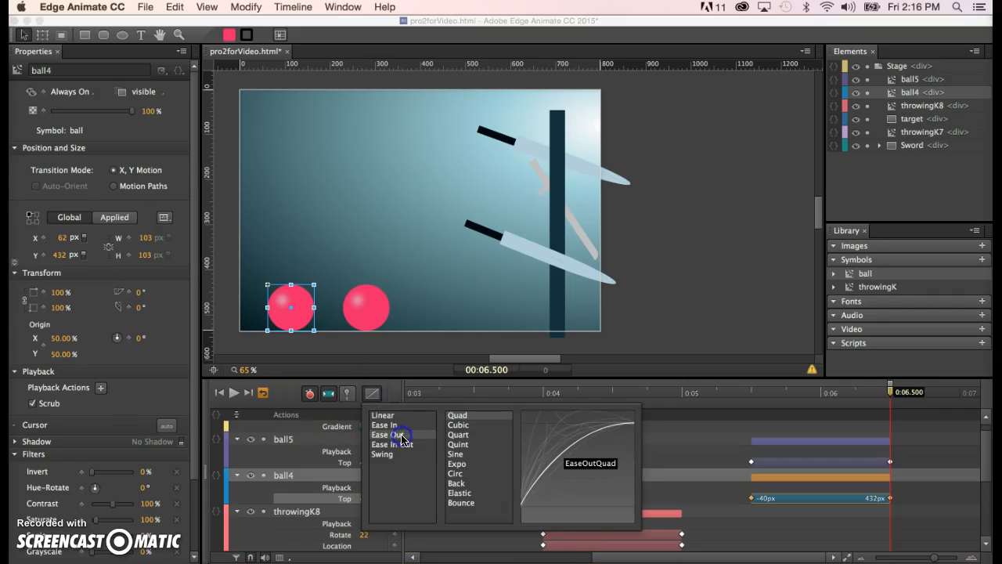
click(462, 493)
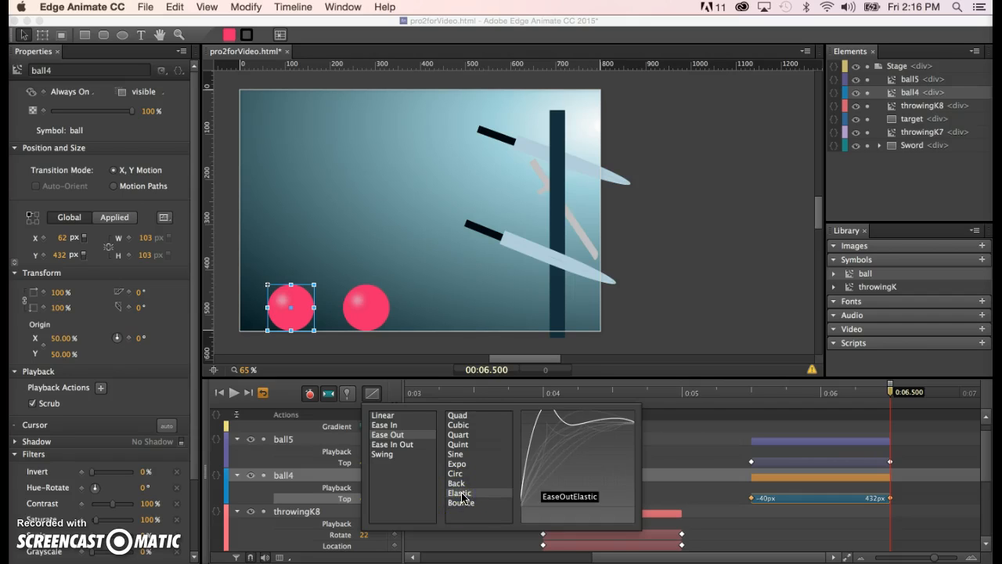
click(762, 303)
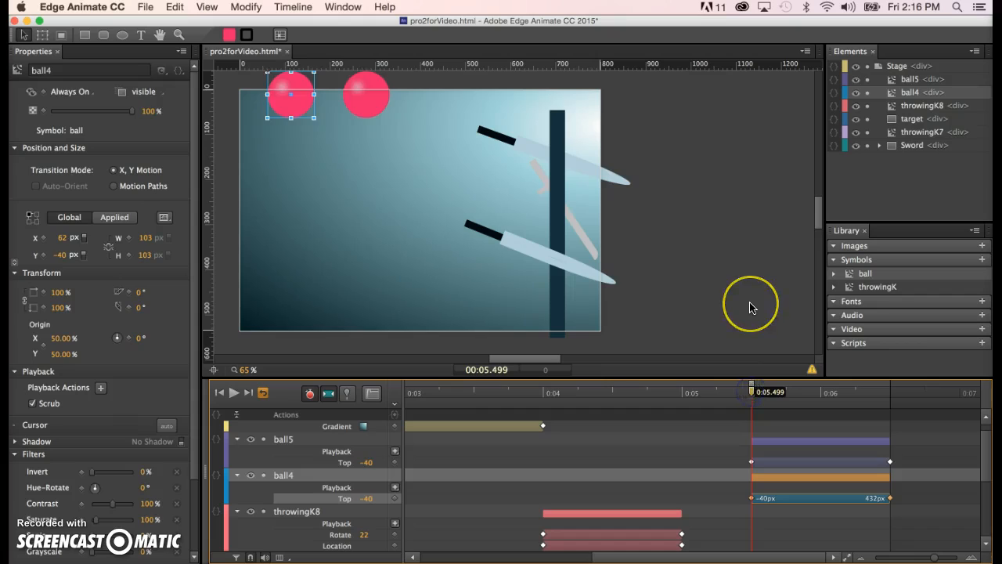
key(space)
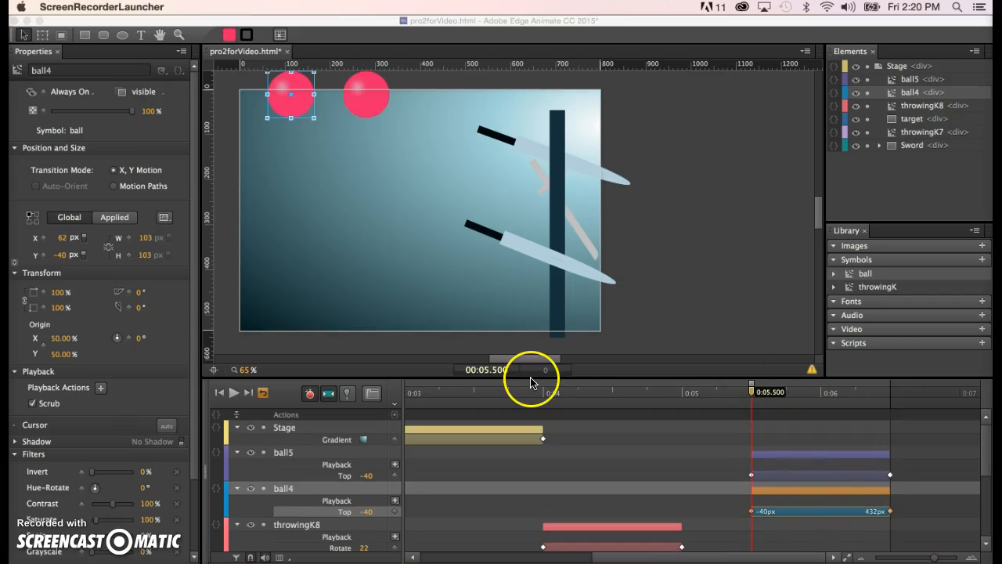
Step: Examine the easing curve assigned to ball4's drop transition, following it from its start to its overshoot
click(785, 452)
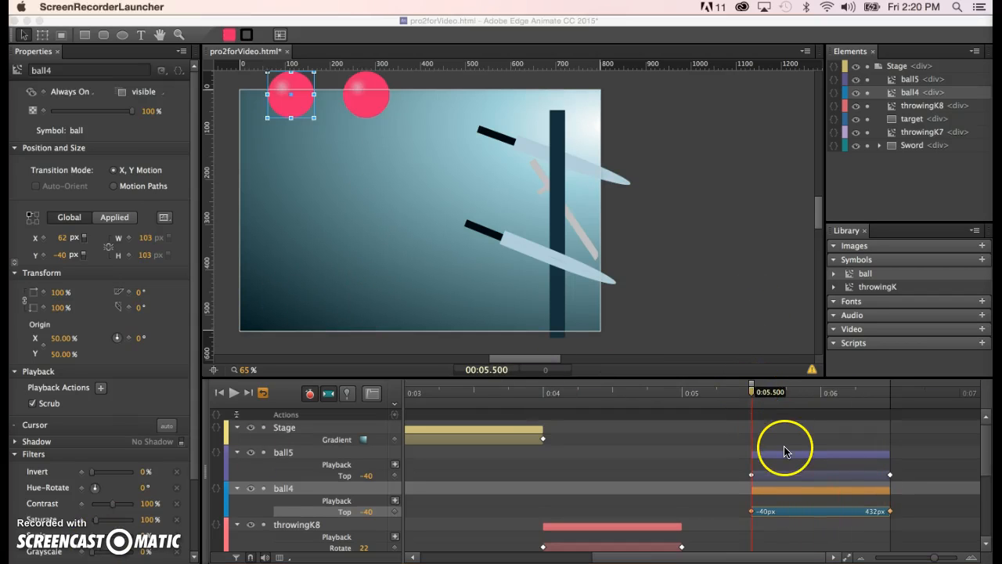
click(785, 490)
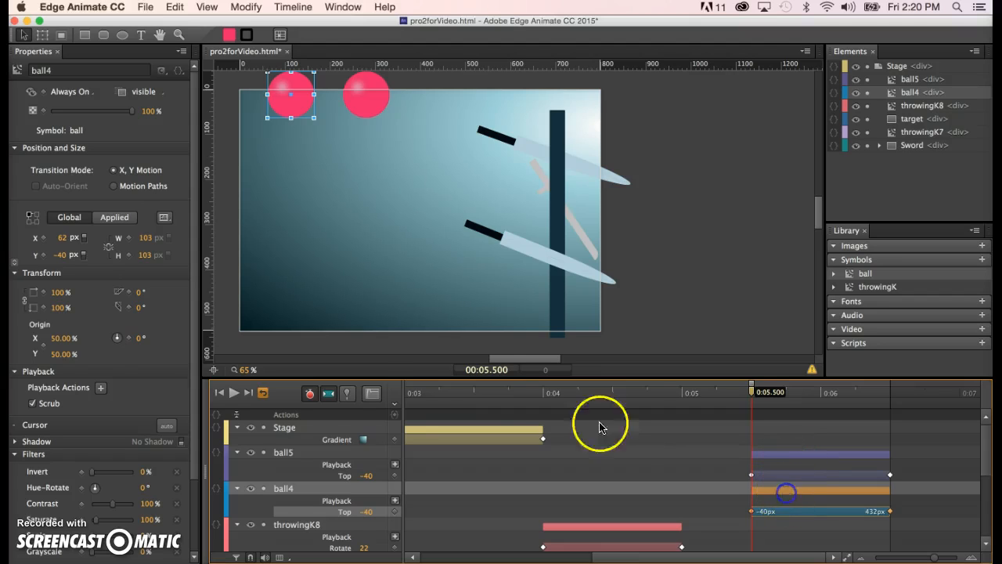
click(371, 394)
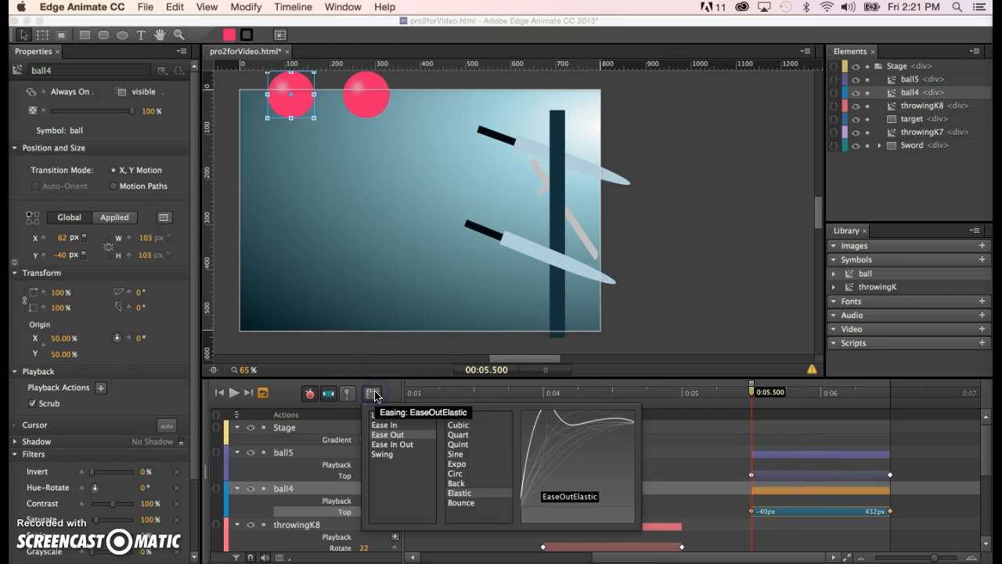
click(521, 507)
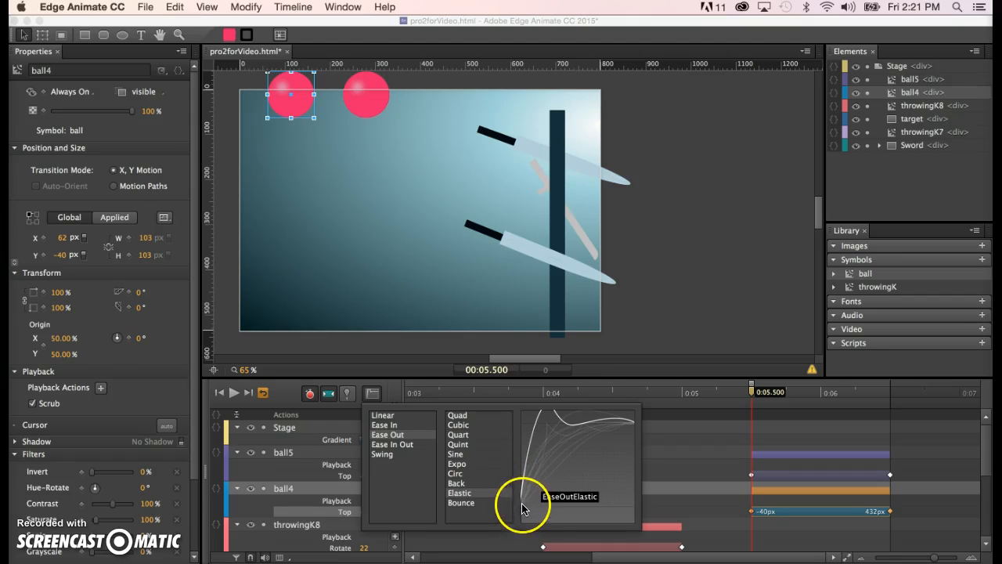
click(543, 418)
click(740, 297)
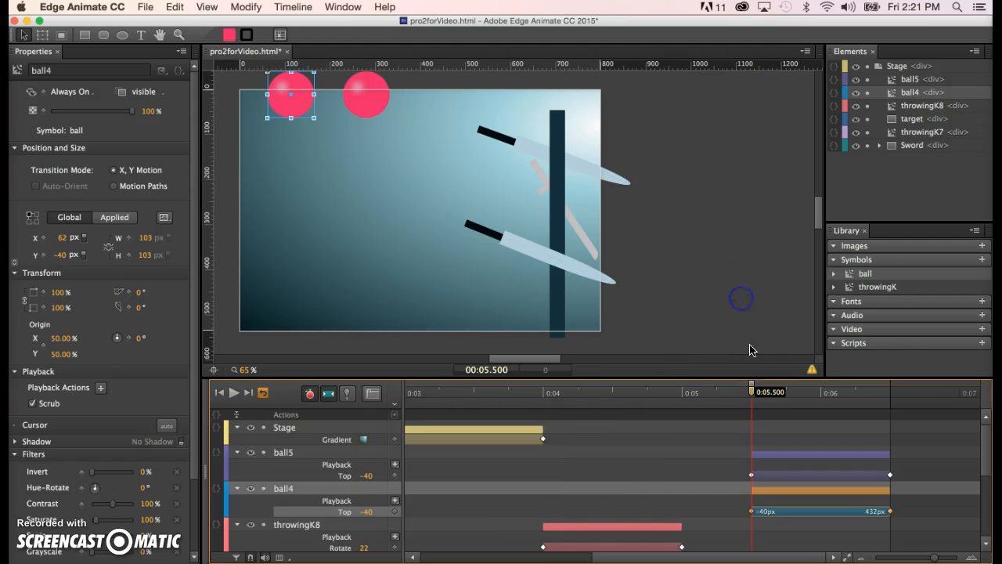
Step: Scrub through the ball drops from 0:05.500 to 0:06.500, pausing at about 0:05.590, 0:05.750 and 0:05.864 to compare the balls' positions
drag(751, 389, 764, 394)
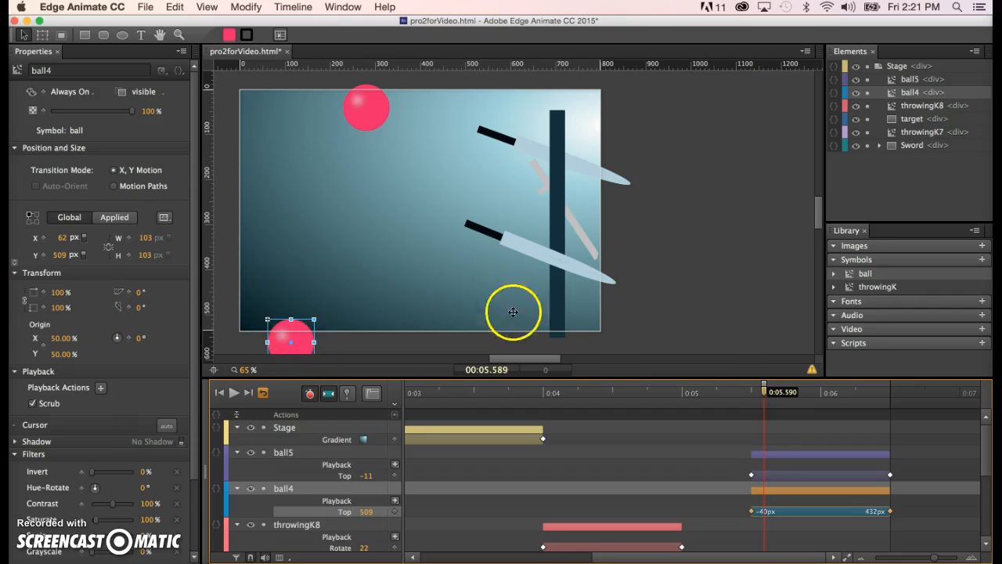
click(765, 393)
drag(765, 393, 787, 397)
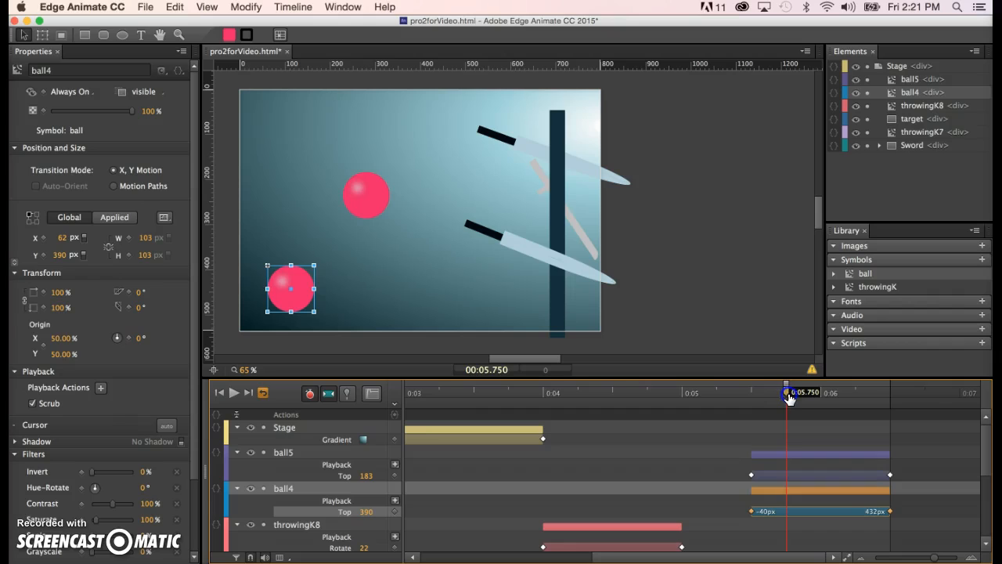
drag(789, 397, 801, 398)
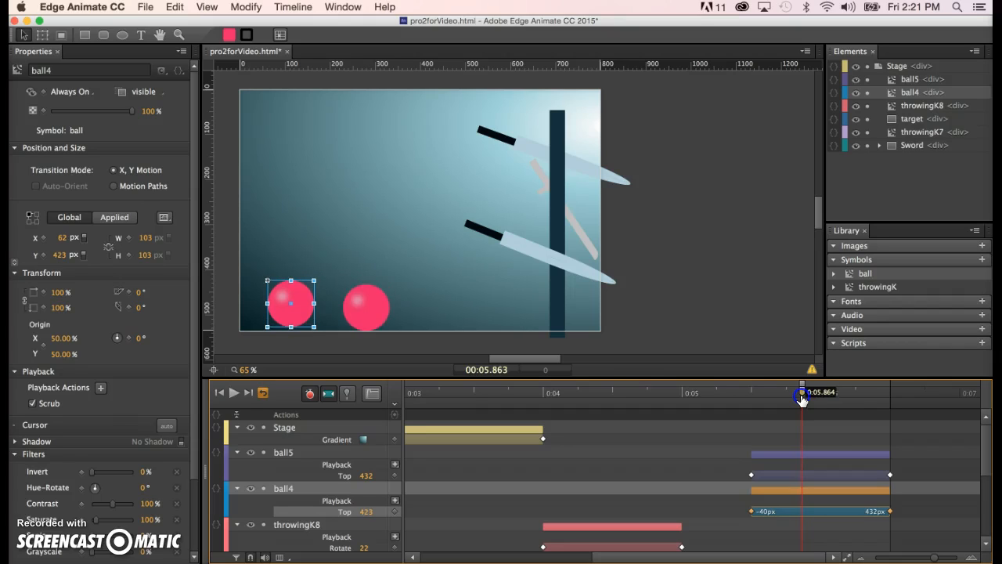
drag(802, 394, 888, 406)
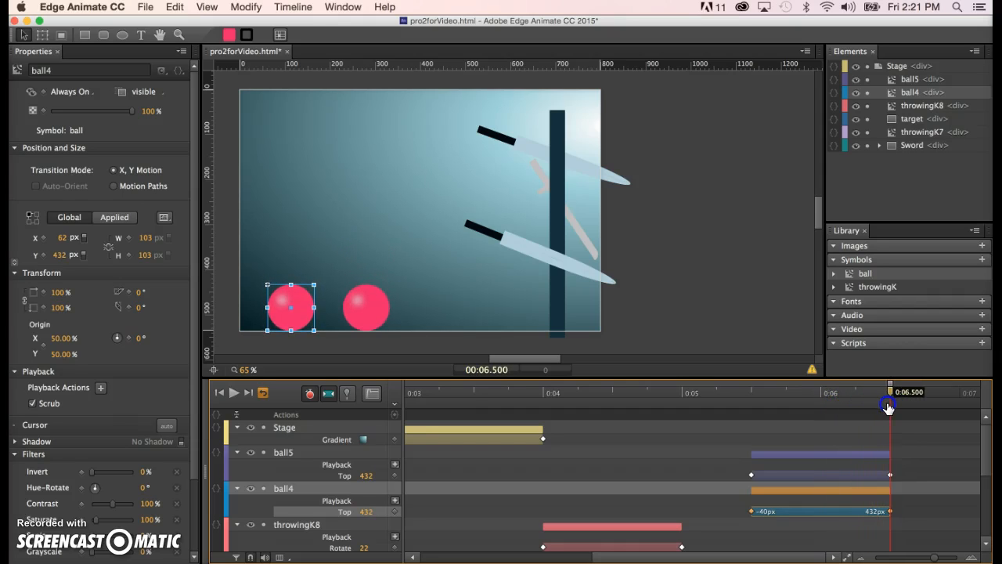